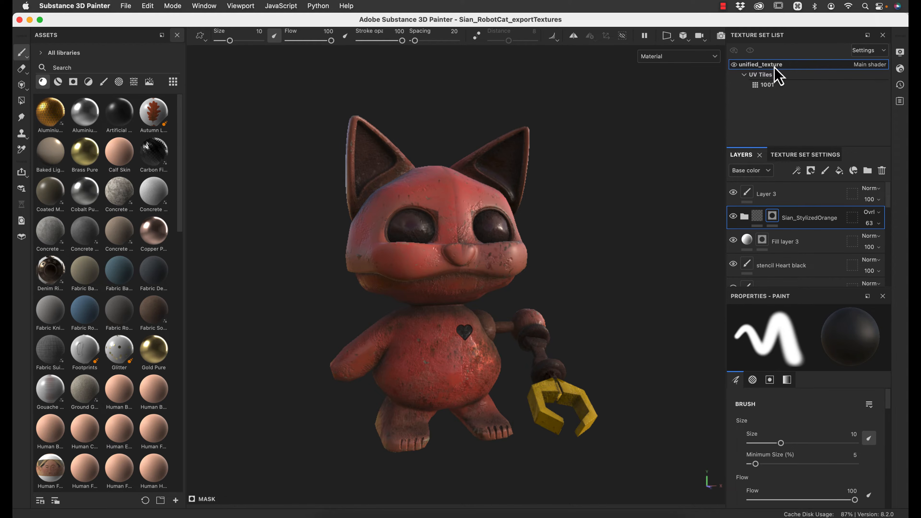
# Open the texture export settings and choose the RobotCatTextures folder inside the project's sourceimages folder as the output directory.
pyautogui.click(127, 6)
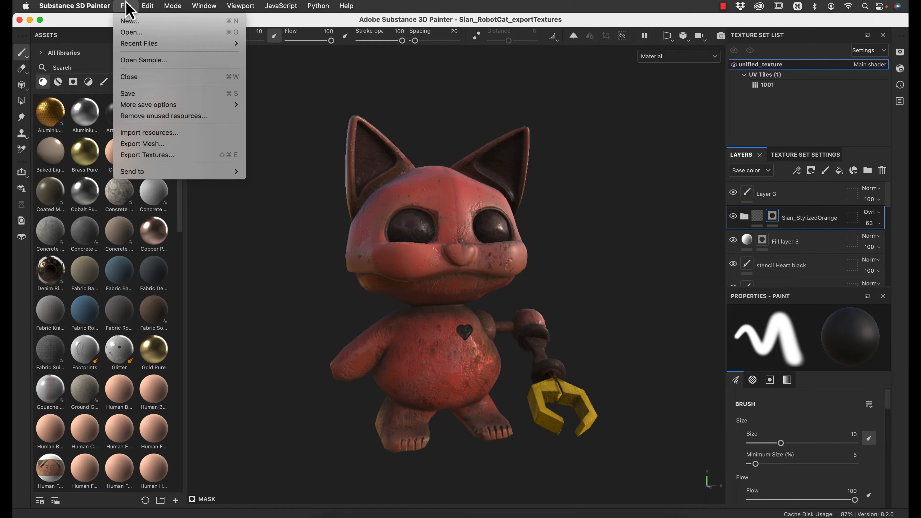
pyautogui.click(156, 155)
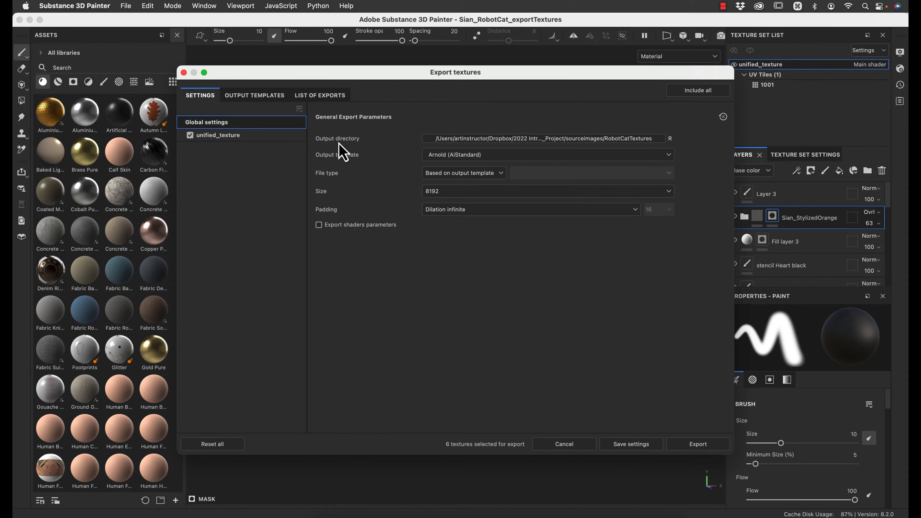
pyautogui.click(628, 140)
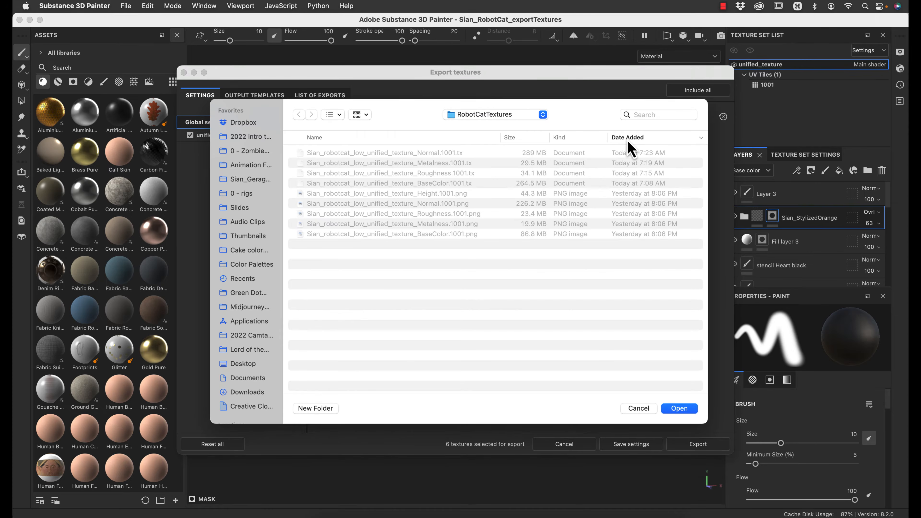
pyautogui.click(500, 116)
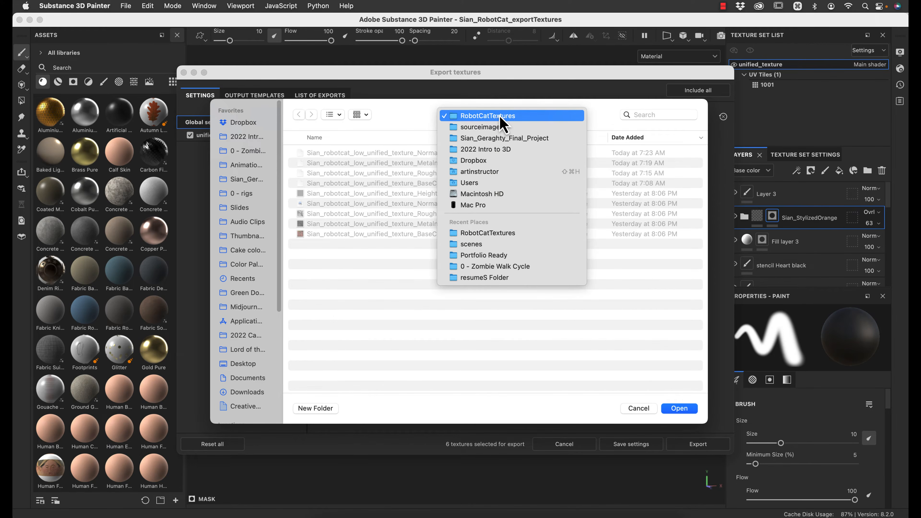
pyautogui.click(504, 139)
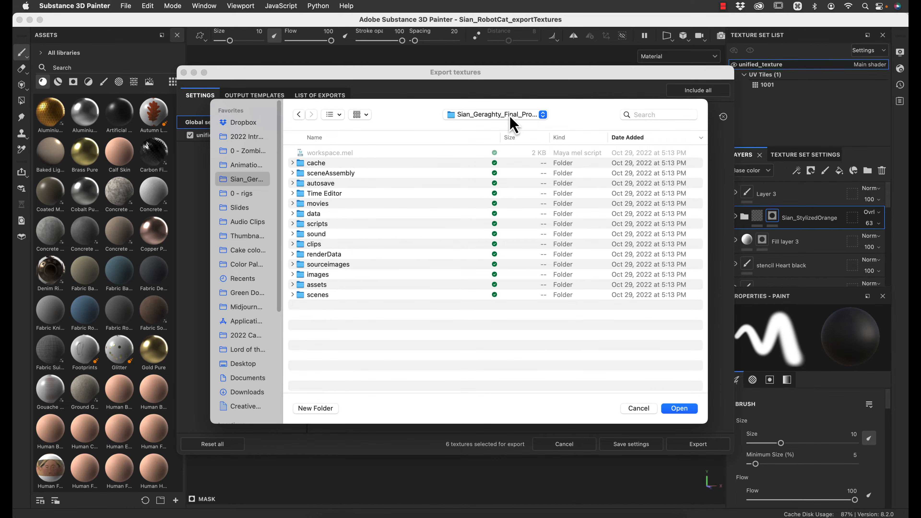
pyautogui.doubleClick(325, 265)
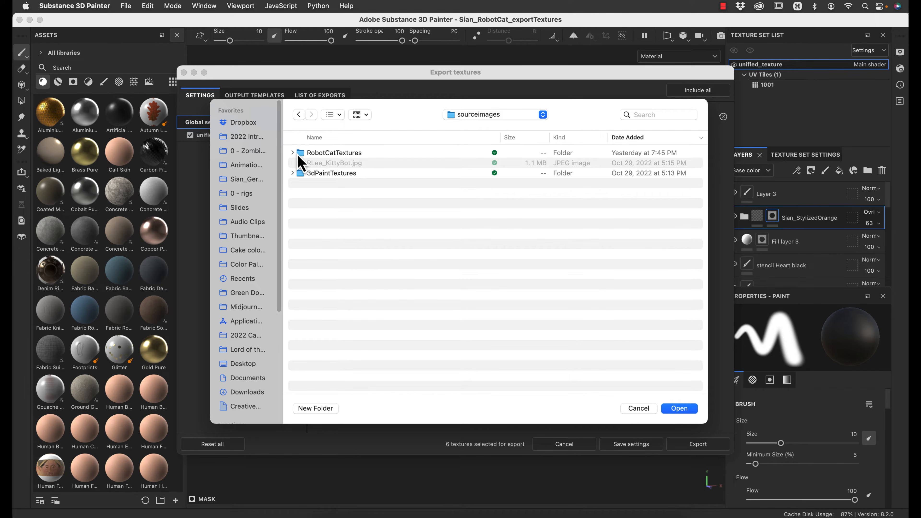
pyautogui.click(343, 155)
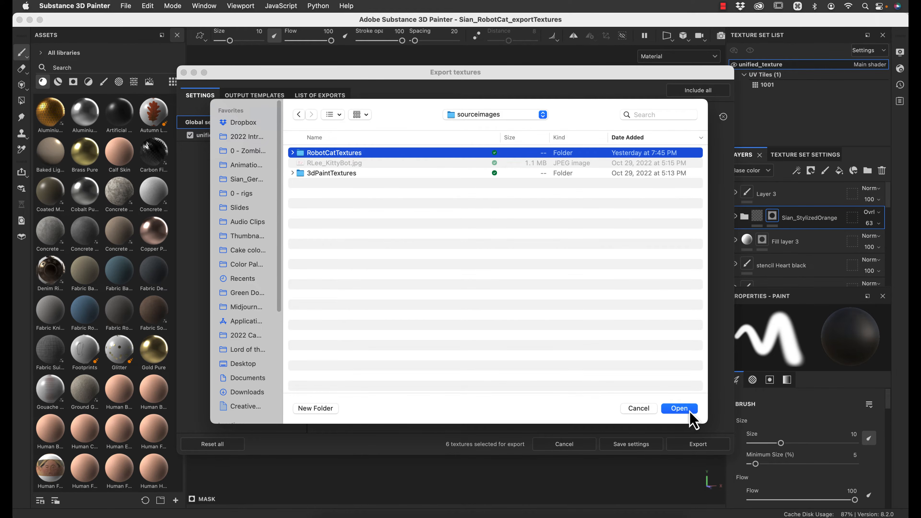
pyautogui.click(676, 409)
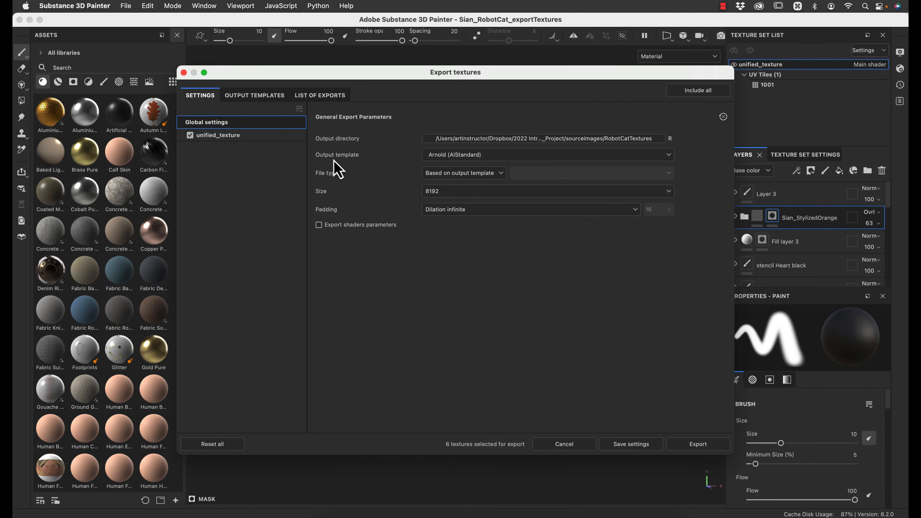
# Set the output template to Arnold (AiStandard) and review the available file types and texture sizes.
pyautogui.click(443, 159)
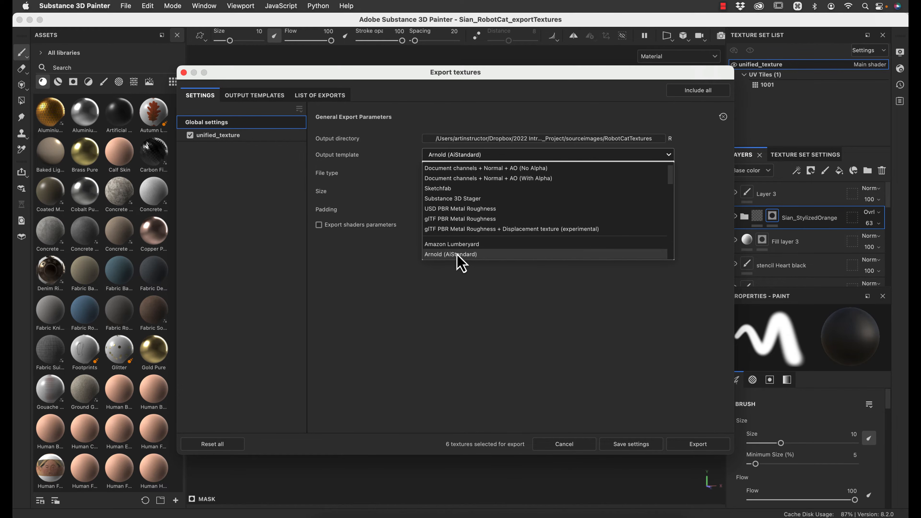
pyautogui.click(467, 255)
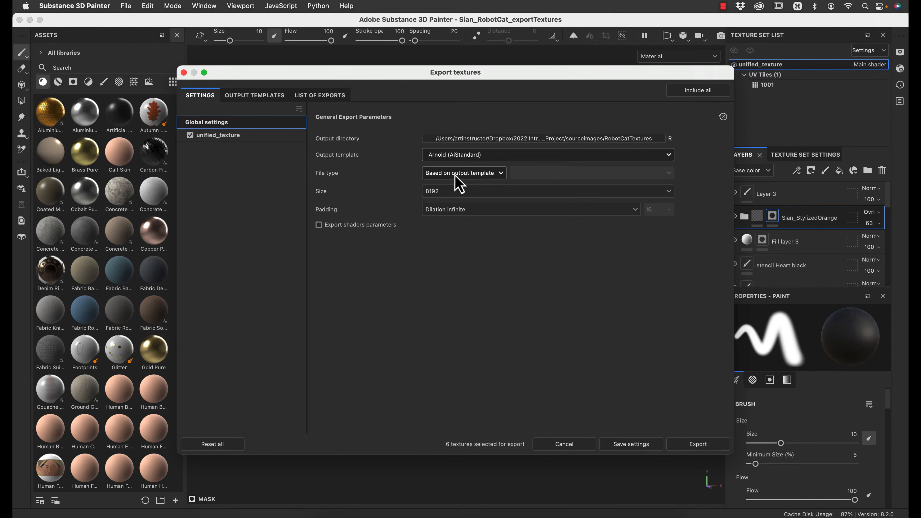
pyautogui.click(502, 174)
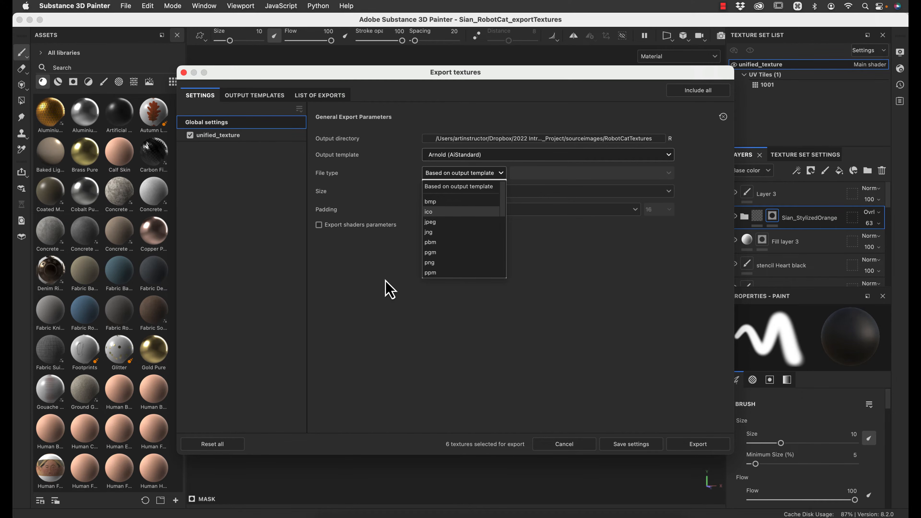
pyautogui.click(404, 277)
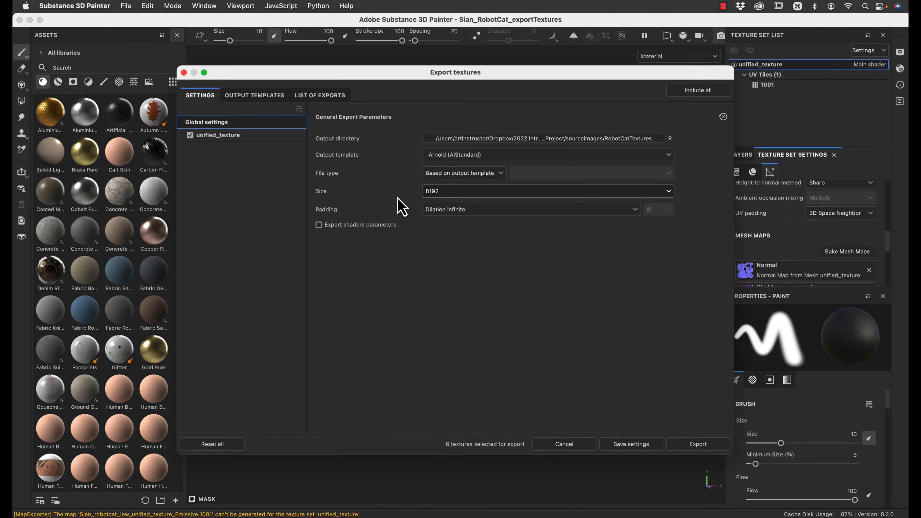
pyautogui.click(458, 195)
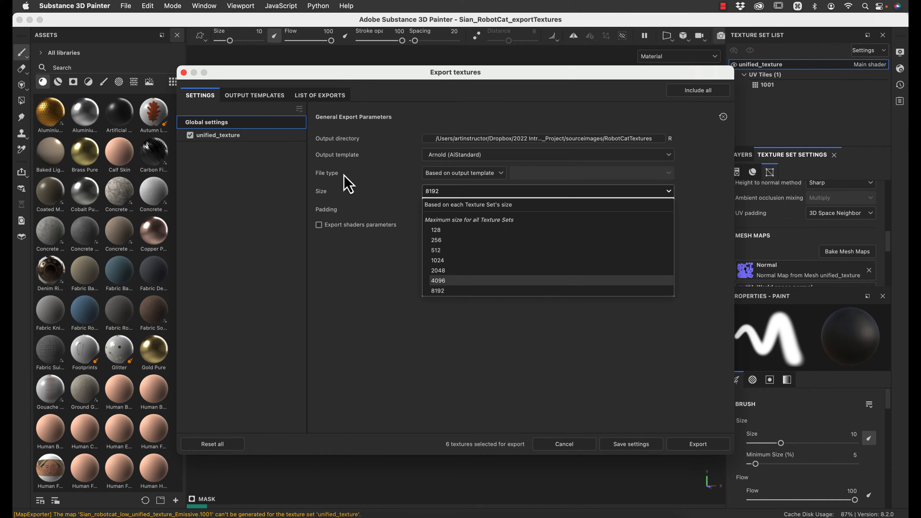
# Examine the output maps defined in the Arnold (AiStandard) export preset.
pyautogui.click(250, 97)
pyautogui.click(256, 103)
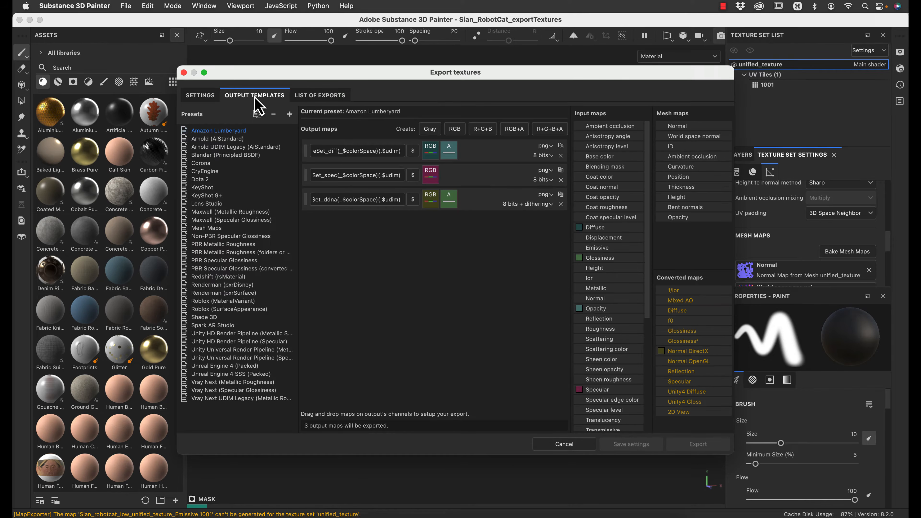
pyautogui.click(203, 138)
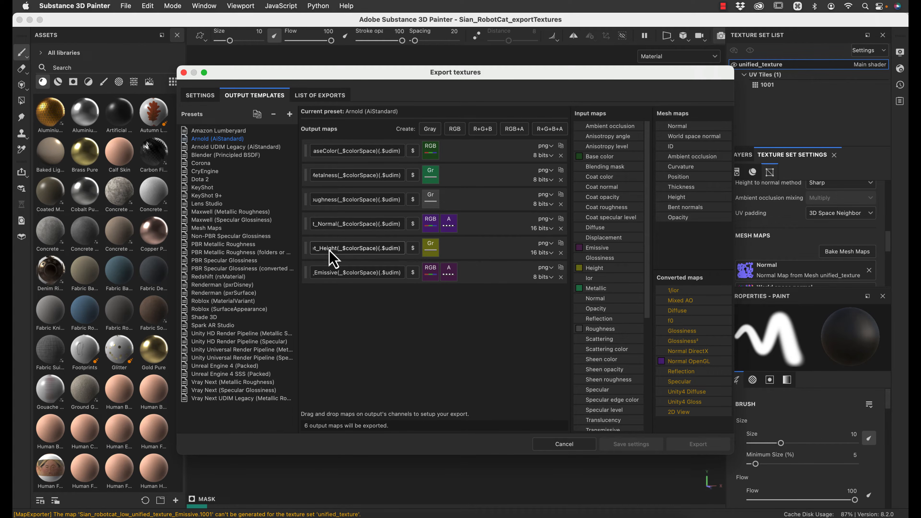
# Review the list of files for export, export the textures and close the export window.
pyautogui.click(336, 96)
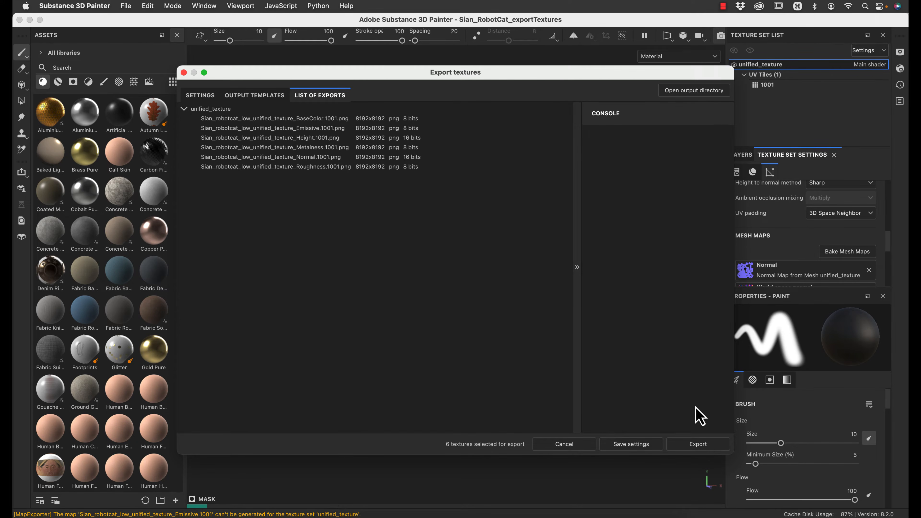
pyautogui.click(702, 447)
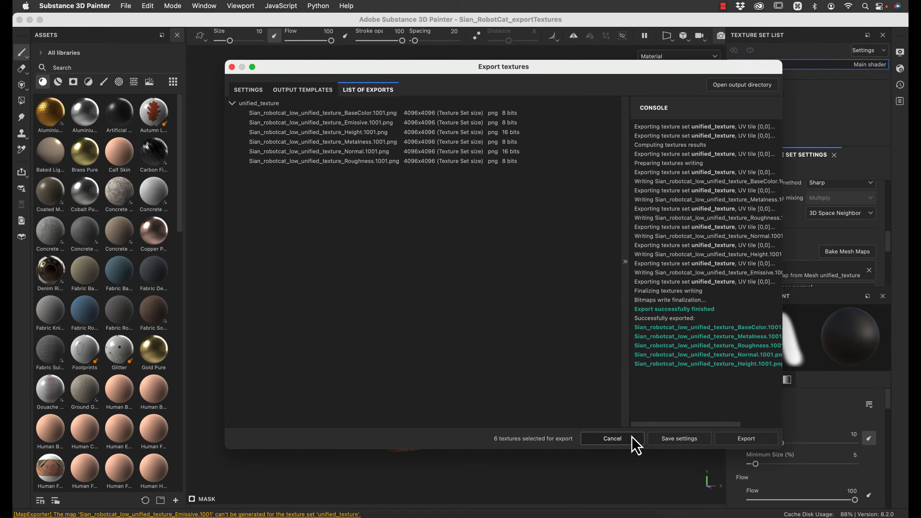
pyautogui.click(231, 67)
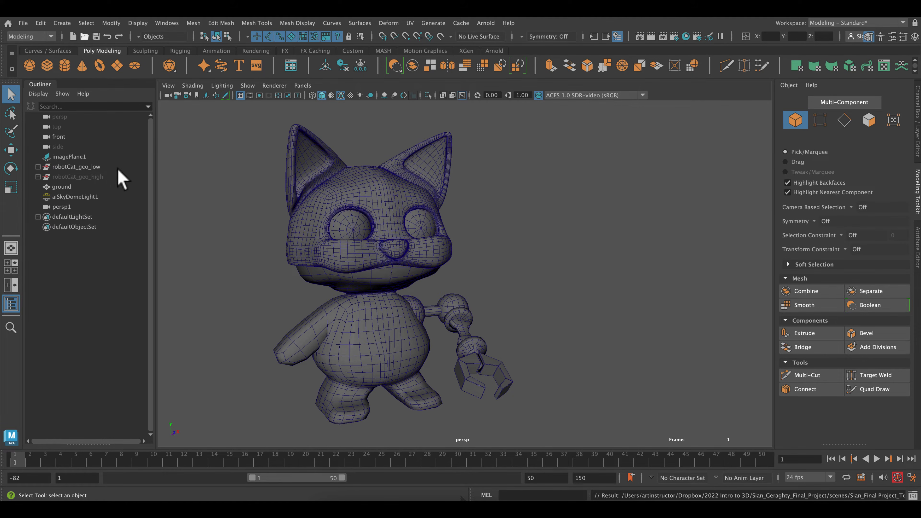
# In Maya, select the top face mesh of the low-poly robot cat and show its attributes.
pyautogui.click(78, 168)
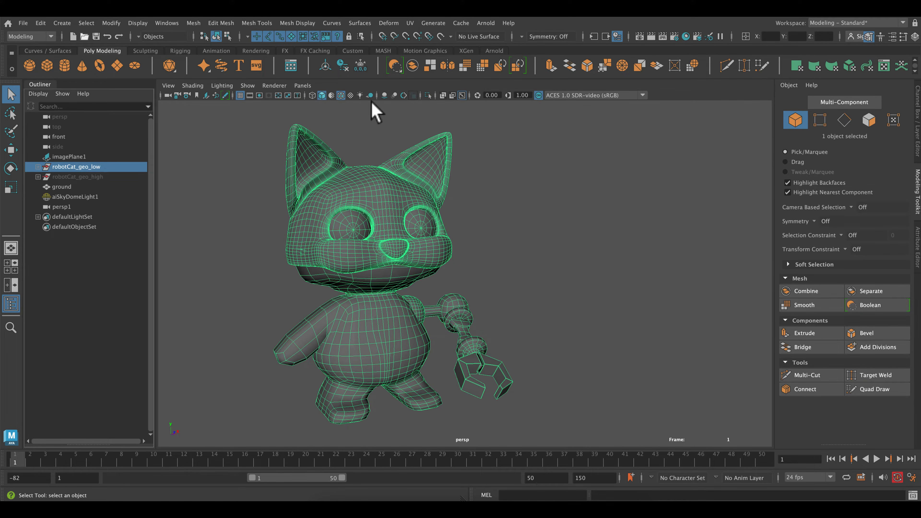
pyautogui.click(498, 273)
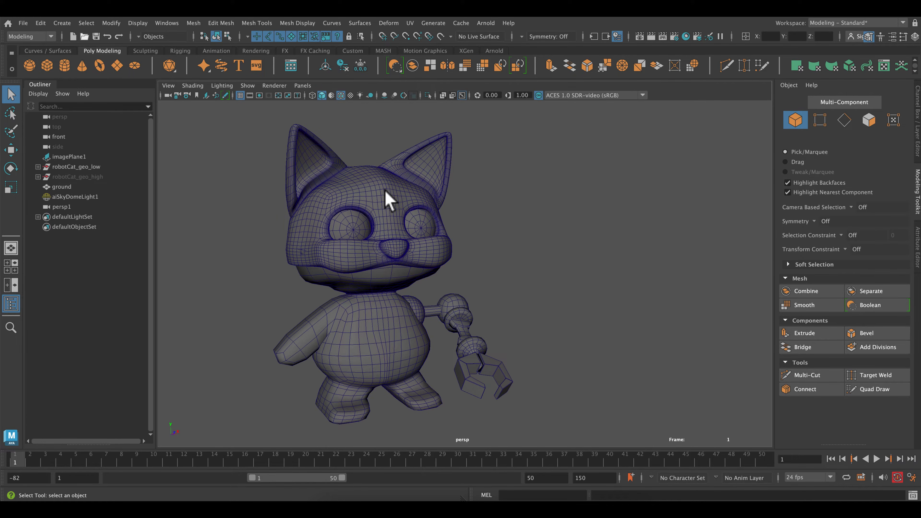
pyautogui.click(347, 213)
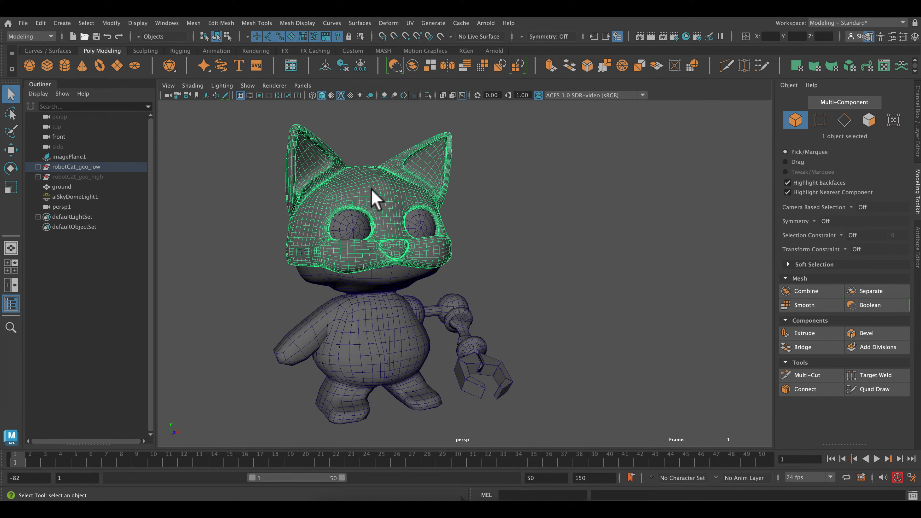
pyautogui.click(917, 260)
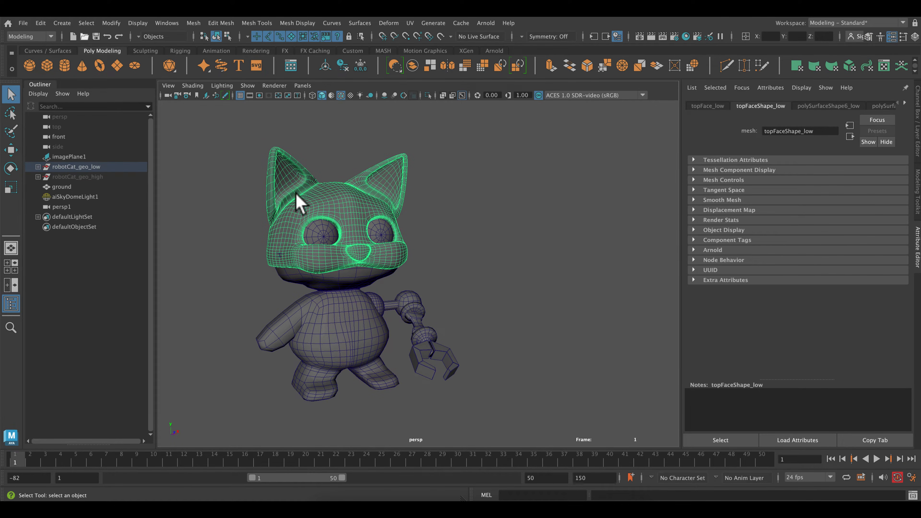
# Select all the low-poly robot cat meshes, delete their construction history and freeze their transformations.
pyautogui.moveTo(245, 138); pyautogui.dragTo(493, 400)
pyautogui.click(904, 103)
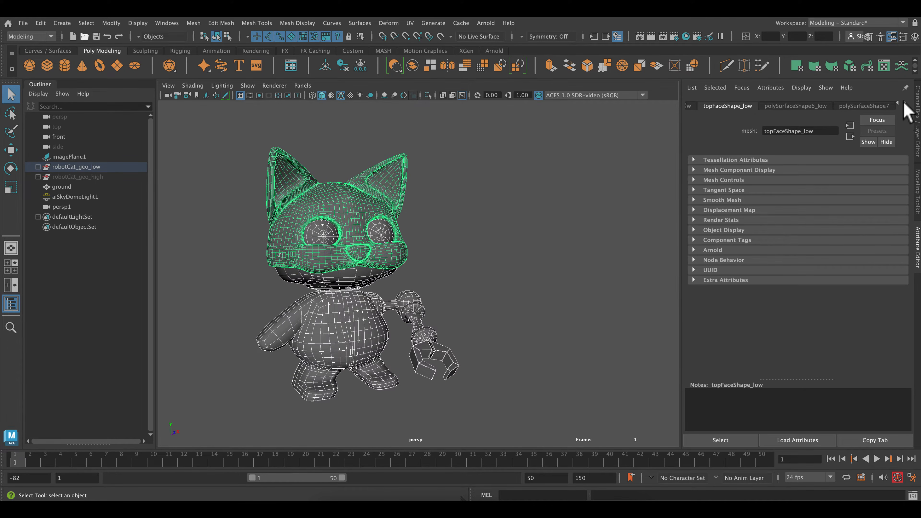
pyautogui.click(904, 103)
pyautogui.click(904, 104)
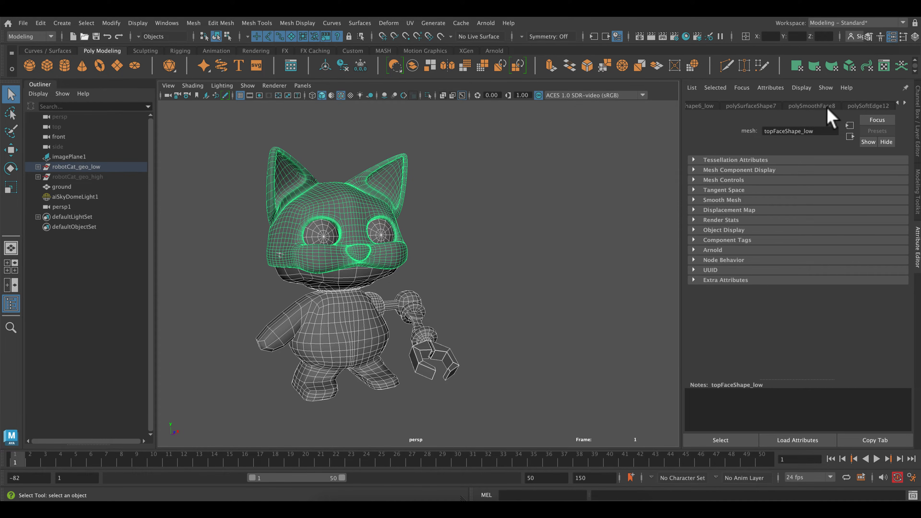
pyautogui.click(343, 65)
pyautogui.click(361, 66)
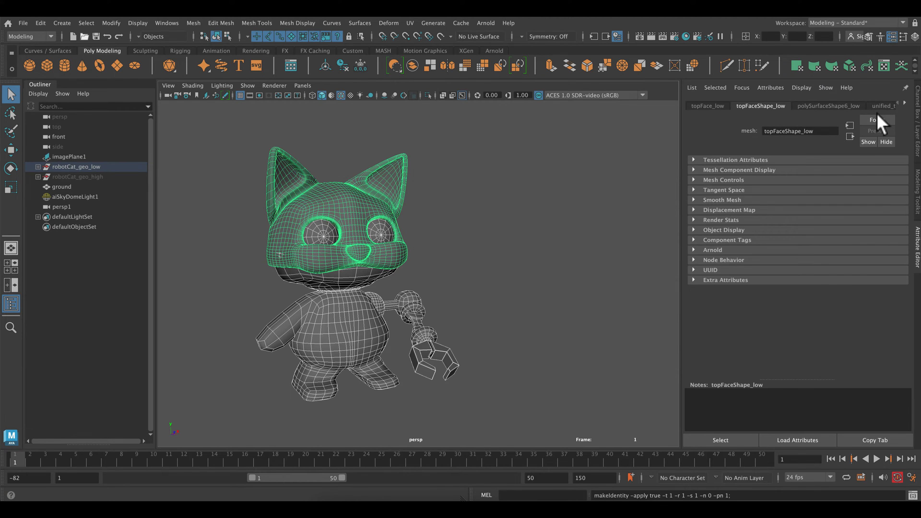
# Show the unified_texture material's attributes and consult the aiStandardSurface setup table in Chrome for the color spaces and inputs.
pyautogui.click(883, 106)
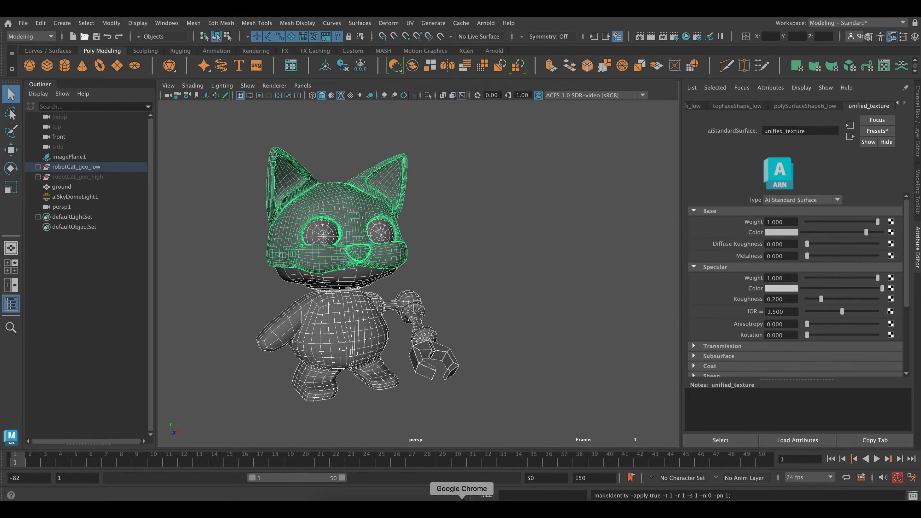
pyautogui.click(462, 502)
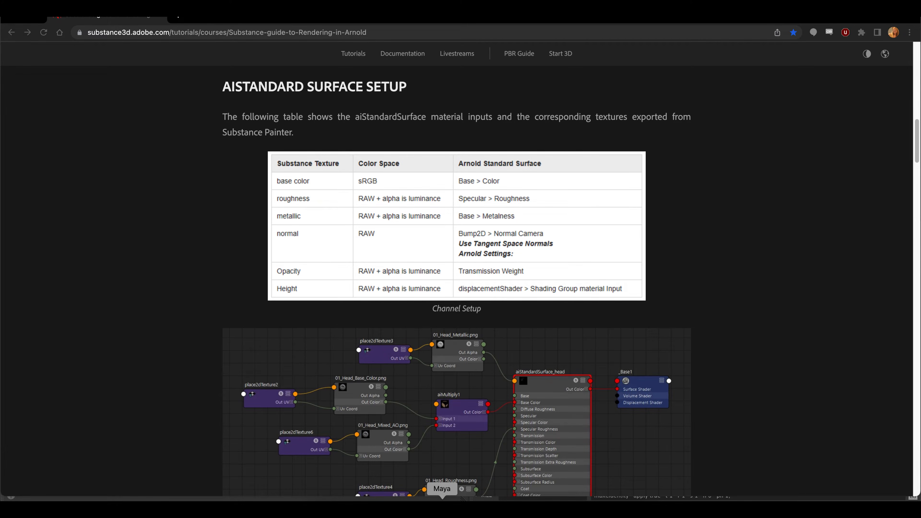
pyautogui.click(442, 499)
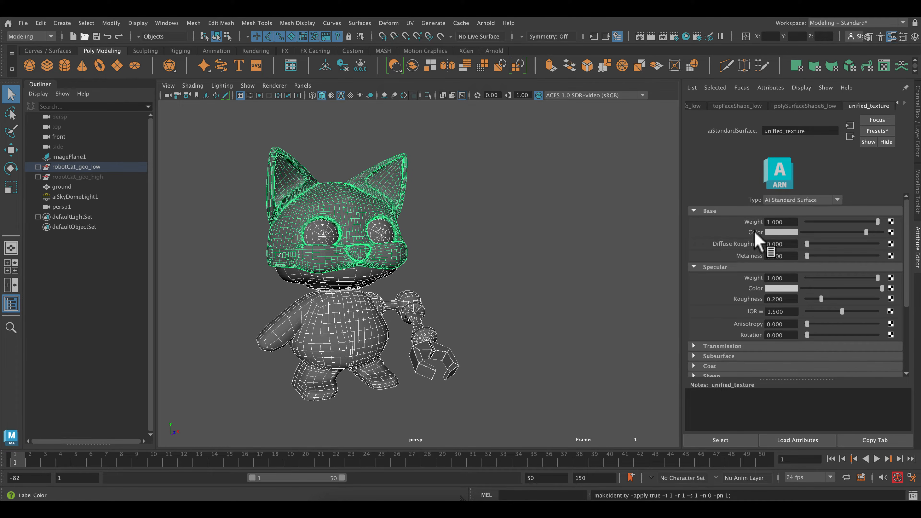
# Connect a File texture to the unified_texture material's base Color and load the BaseColor.1001.png map from the RobotCatTextures folder.
pyautogui.click(891, 233)
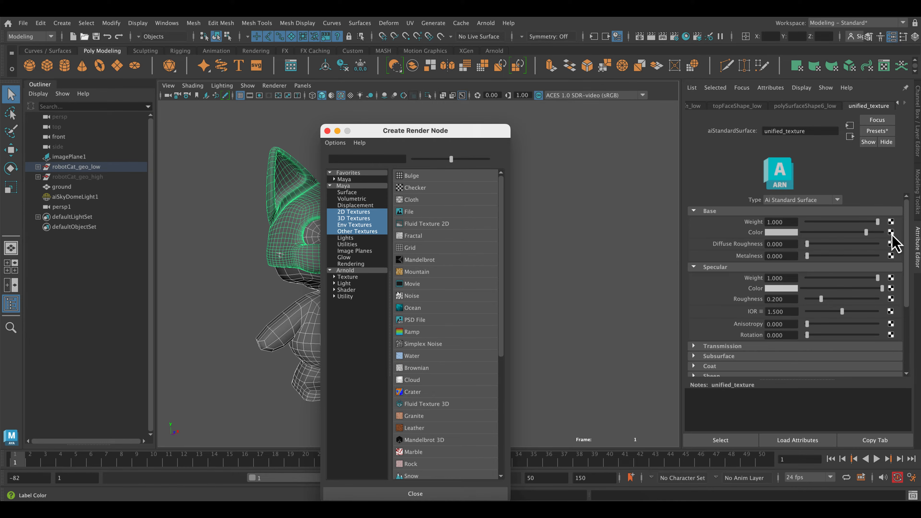
pyautogui.click(401, 214)
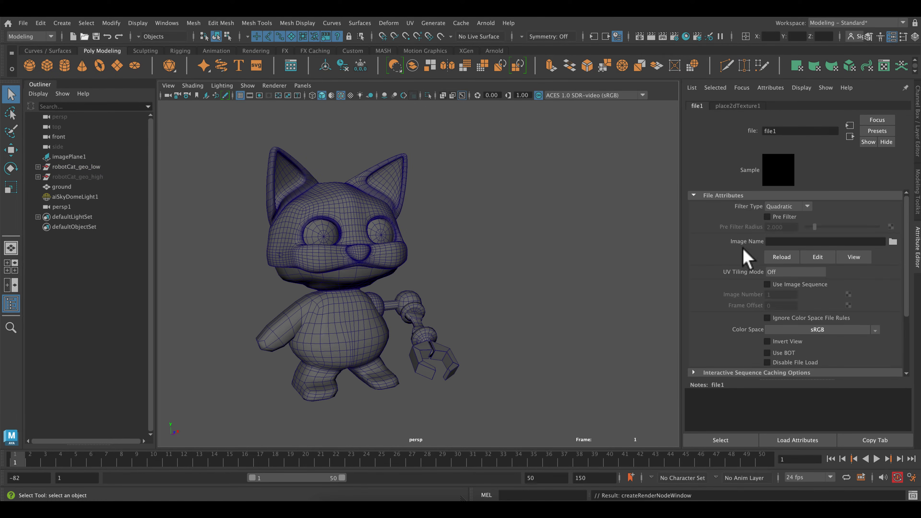
pyautogui.click(892, 242)
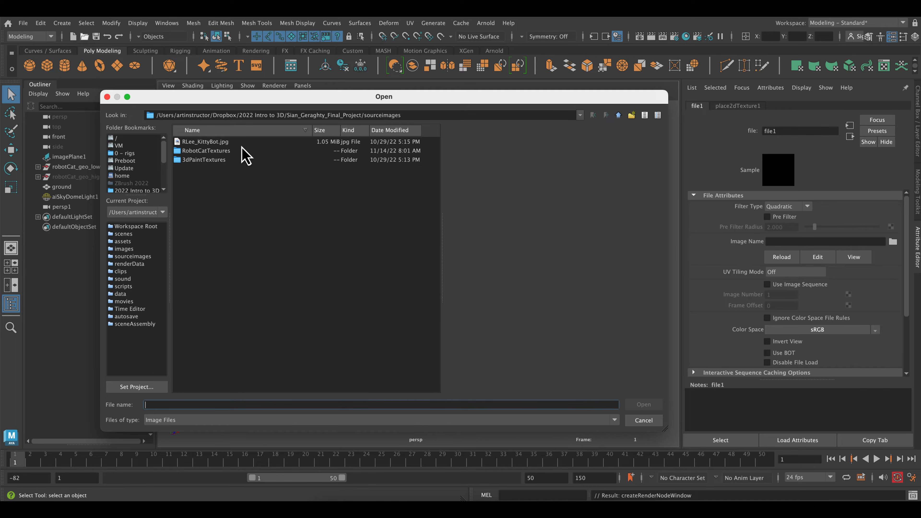
pyautogui.doubleClick(225, 151)
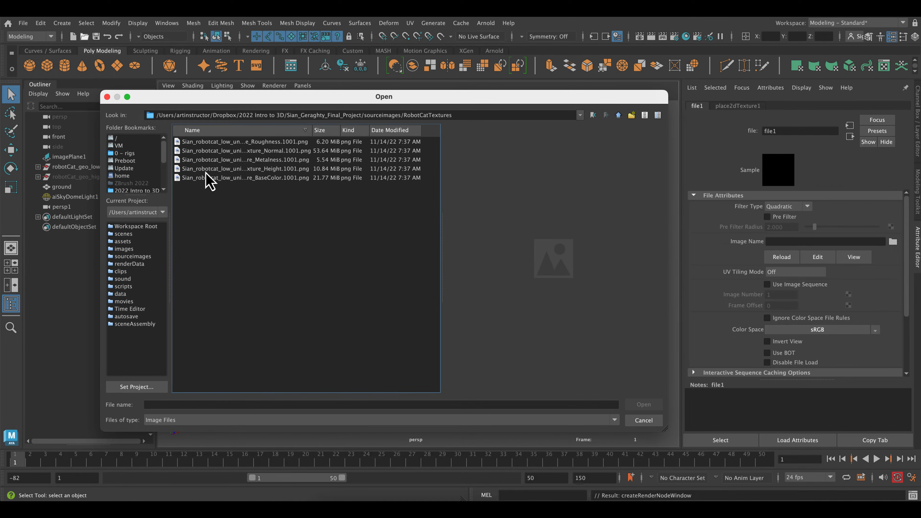
pyautogui.click(248, 179)
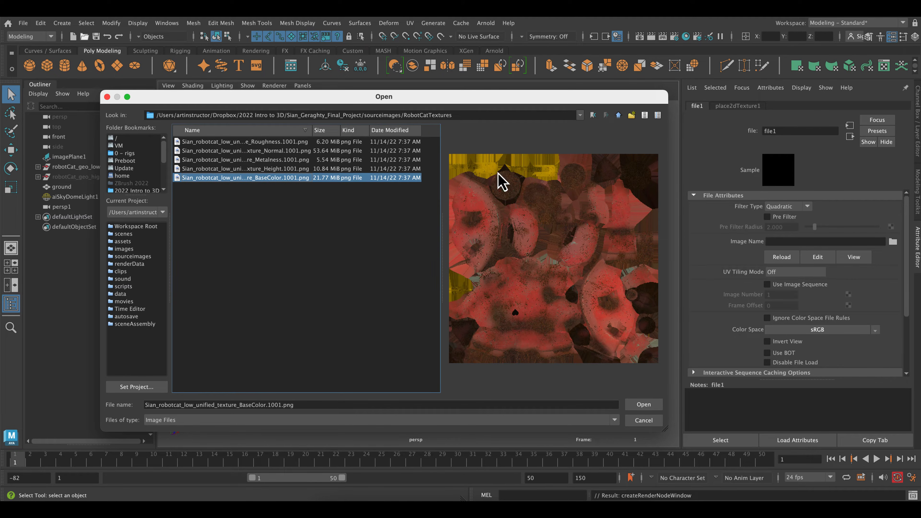
pyautogui.click(641, 405)
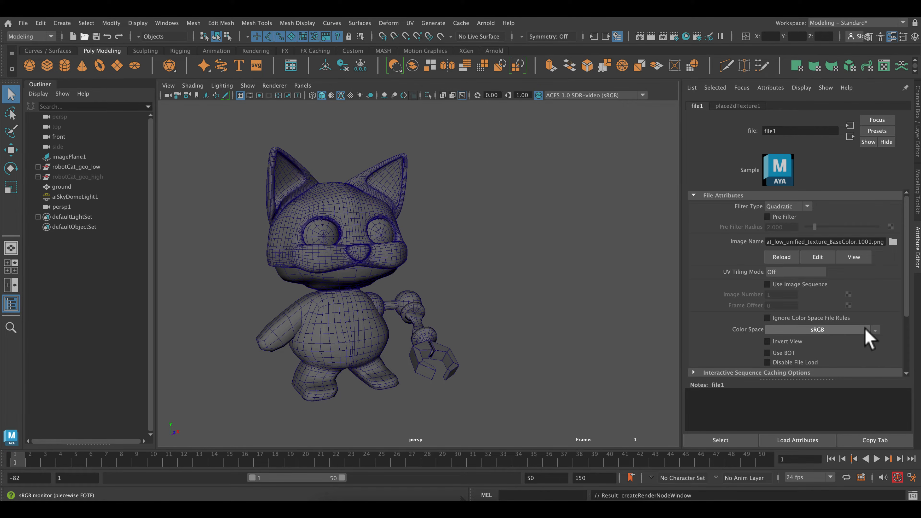
# Review the base color map's color space options, keep sRGB, and turn on textured display in the viewport.
pyautogui.click(875, 330)
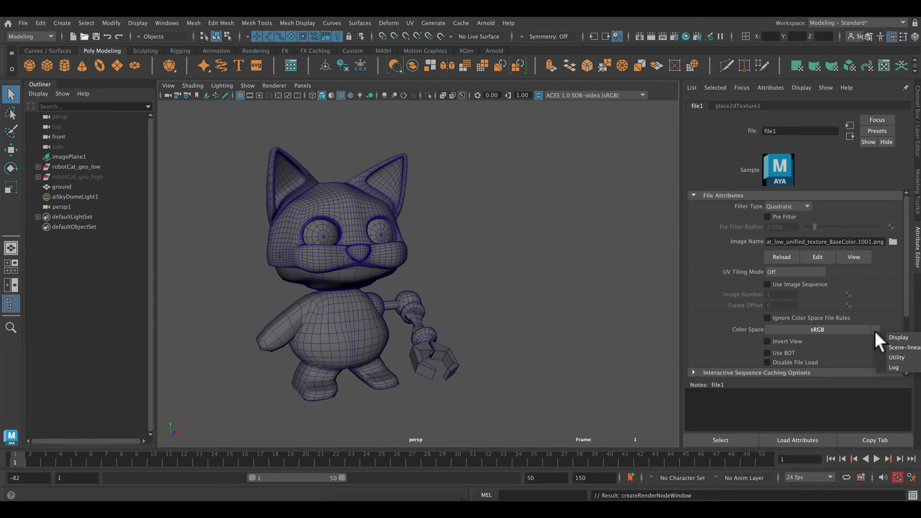
pyautogui.moveTo(886, 358)
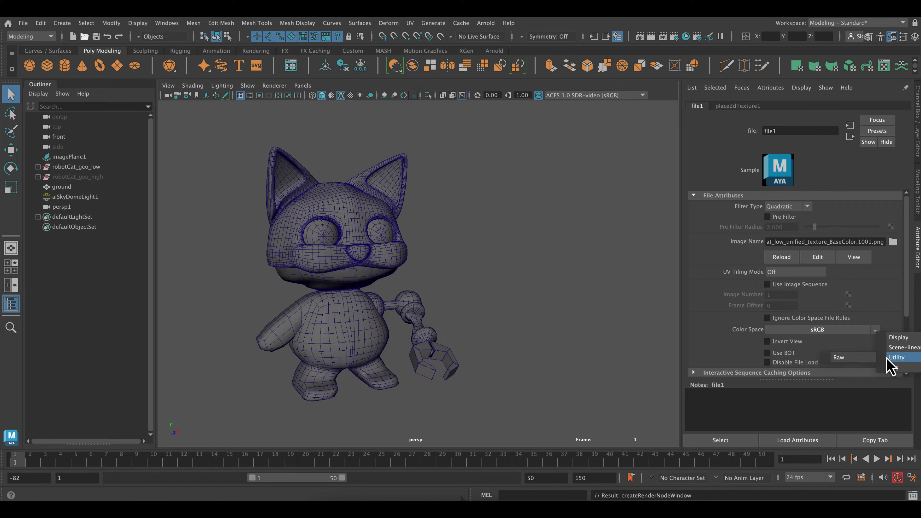
pyautogui.click(894, 301)
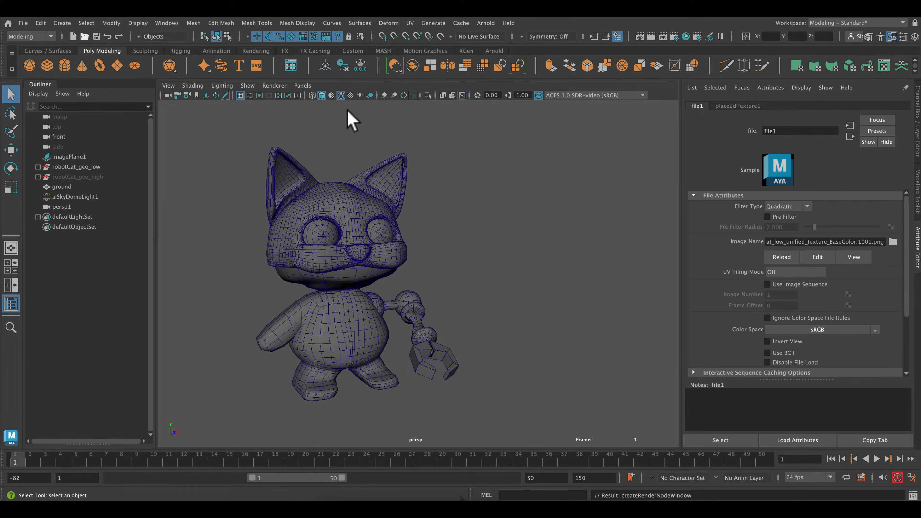
pyautogui.click(351, 96)
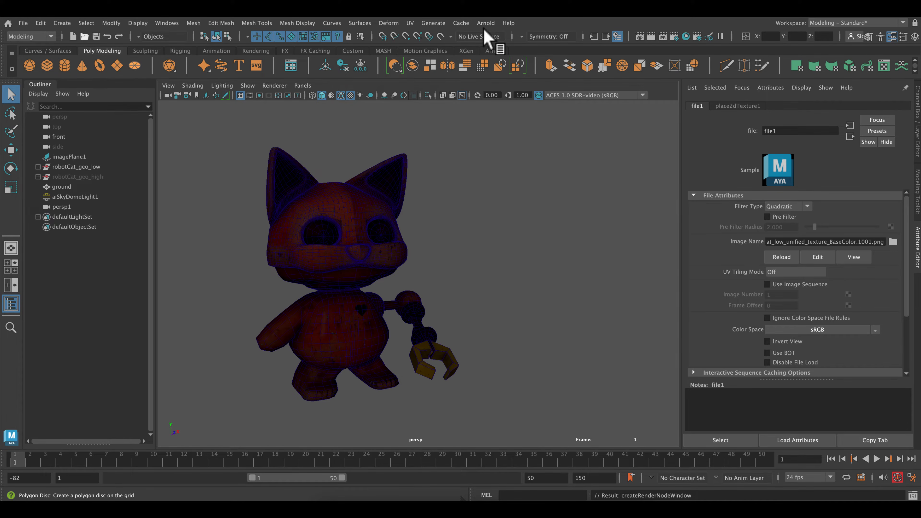
# Create a polygon plane, scale it up into a floor beneath the cat, circularize it and preview it smoothed.
pyautogui.click(121, 67)
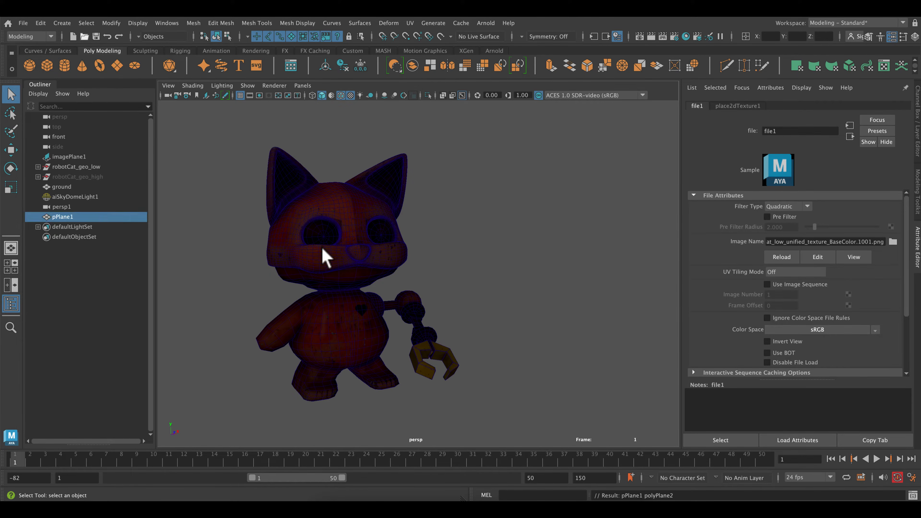
pyautogui.press('r')
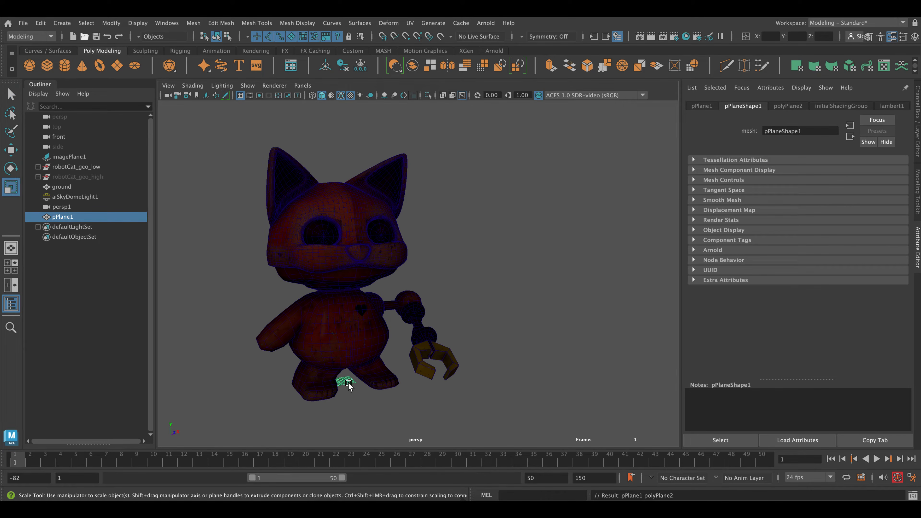
pyautogui.moveTo(592, 351); pyautogui.dragTo(895, 338)
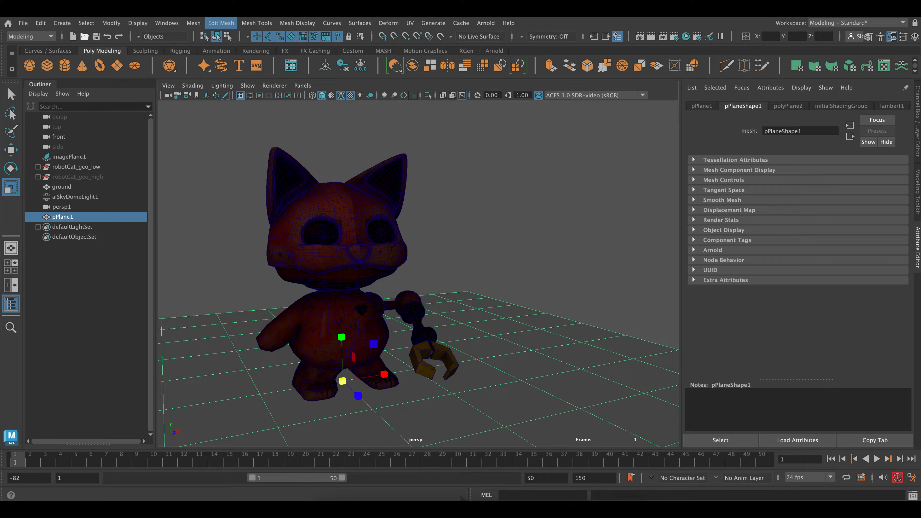
pyautogui.click(216, 24)
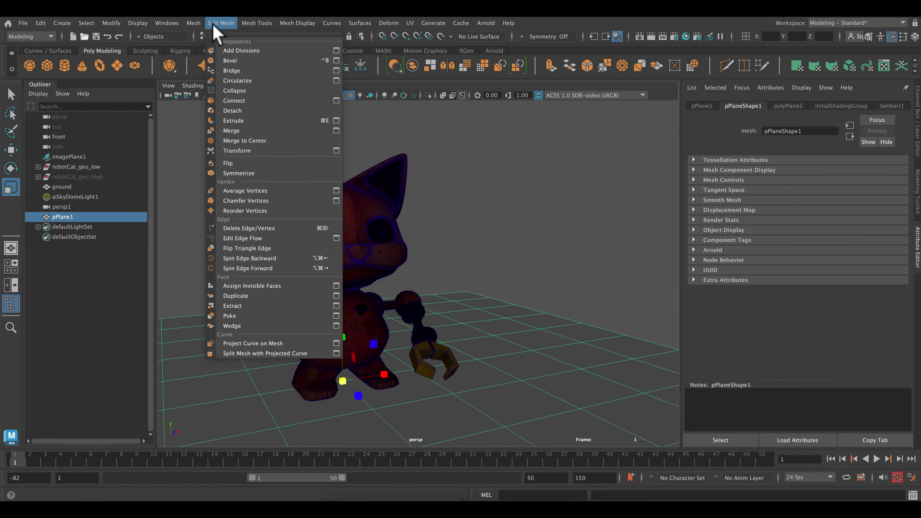
pyautogui.click(239, 80)
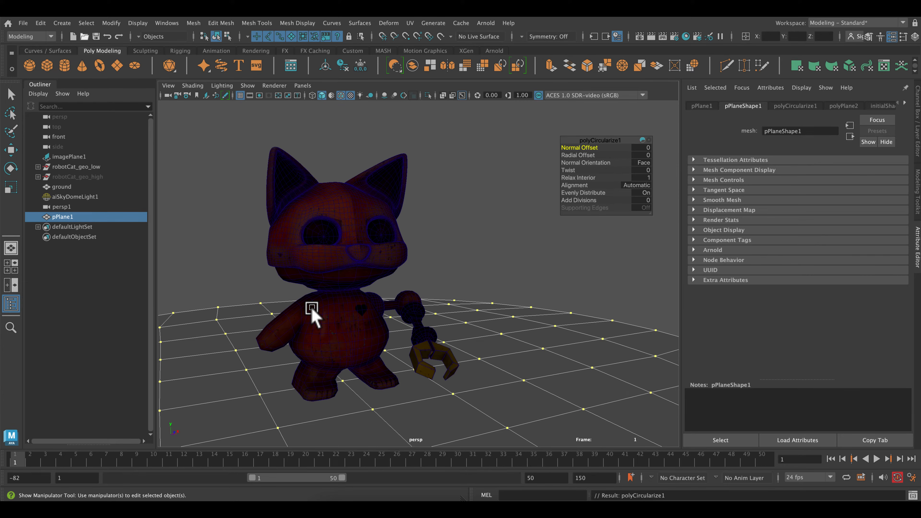
pyautogui.press('3')
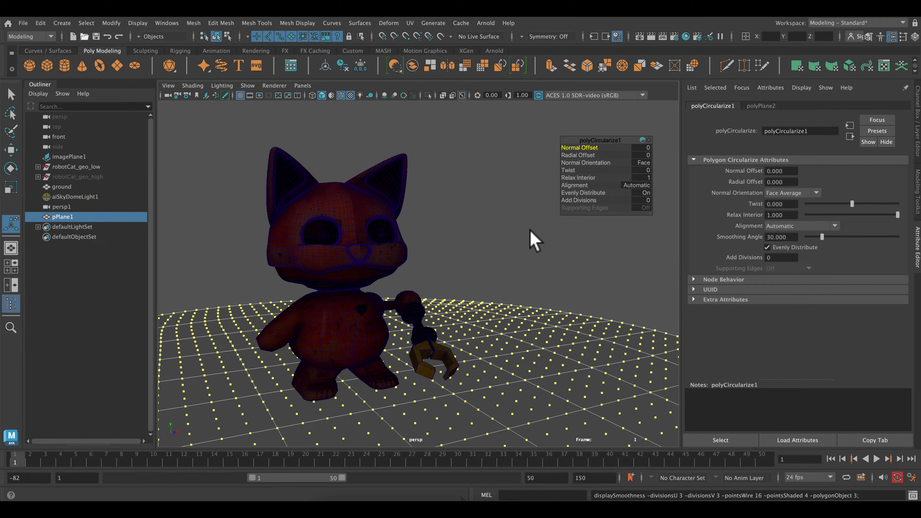
pyautogui.press('q')
# Add an Arnold skydome light and render the perspective view in the Arnold RenderView.
pyautogui.click(485, 23)
pyautogui.click(638, 98)
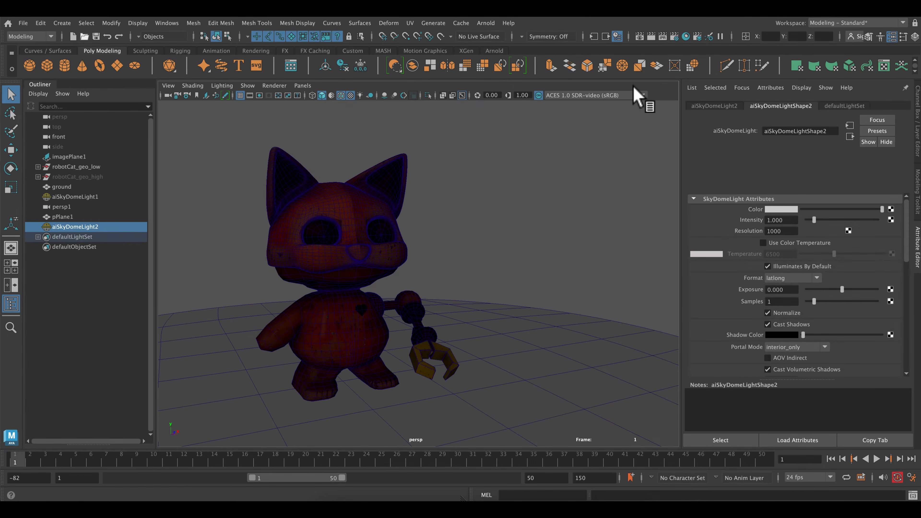
pyautogui.click(487, 24)
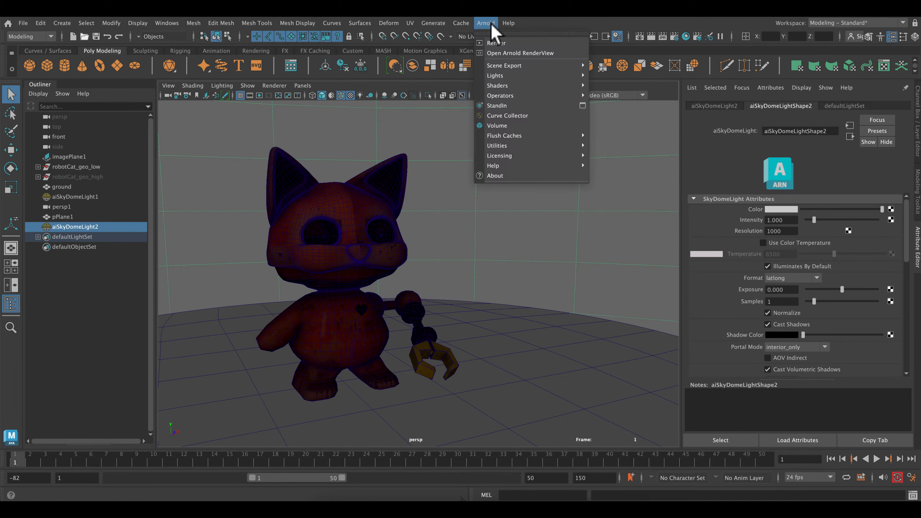
pyautogui.click(494, 54)
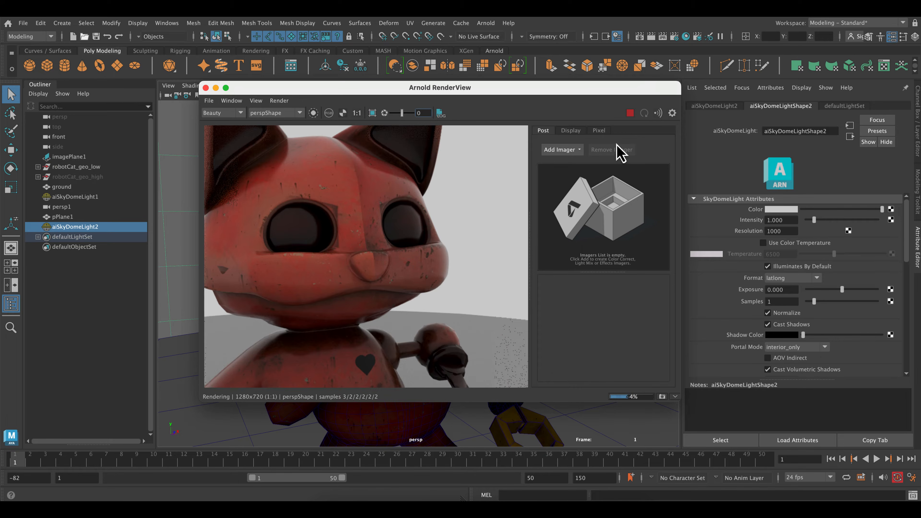
# Stop the render, store a snapshot of it and close the Arnold RenderView.
pyautogui.click(629, 112)
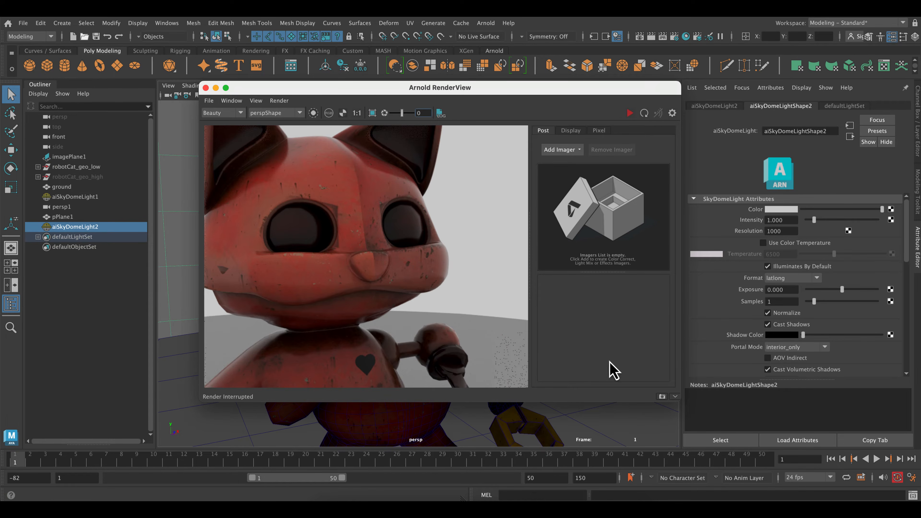
pyautogui.click(661, 396)
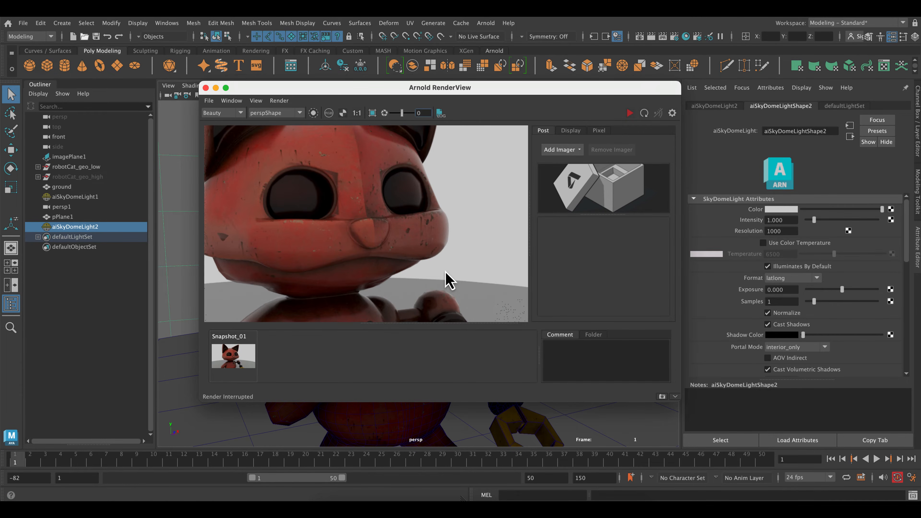
pyautogui.click(206, 89)
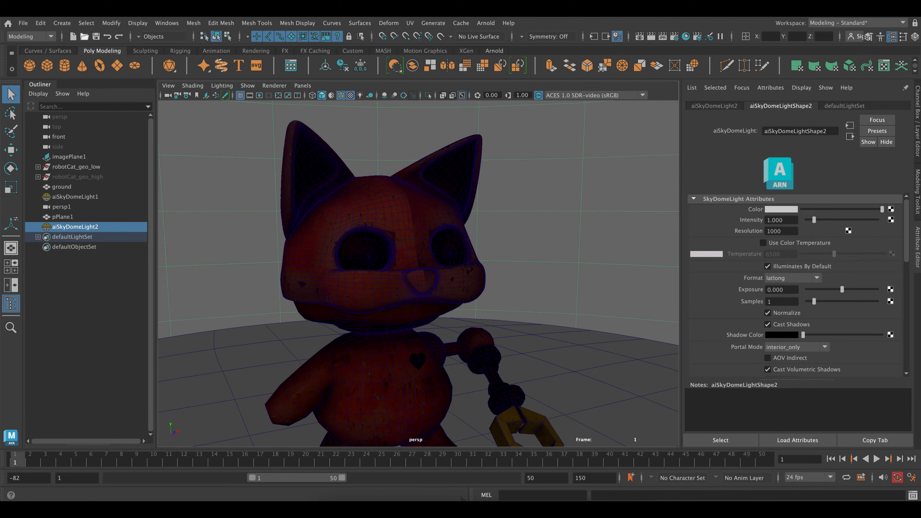
# Connect a File texture to the Specular Roughness of the top face's unified_texture material and load the Roughness.1001.png map from RobotCatTextures.
pyautogui.click(457, 217)
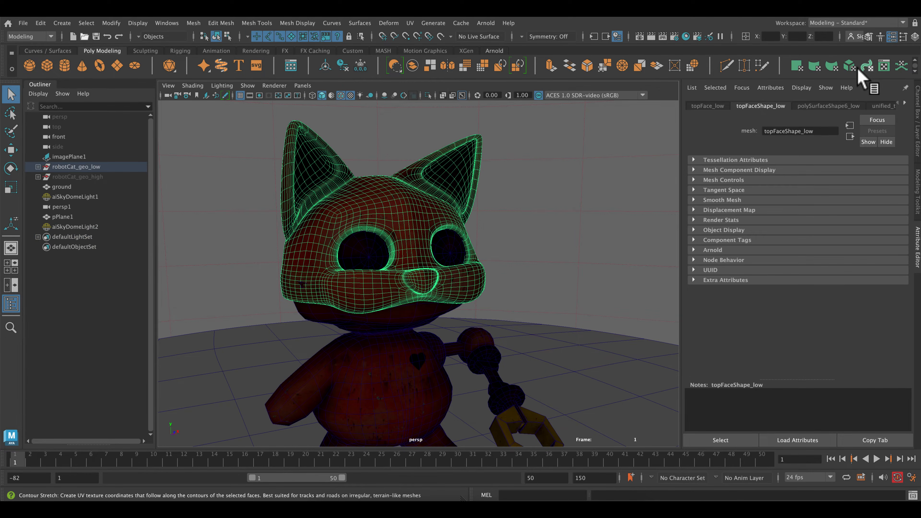
pyautogui.click(884, 105)
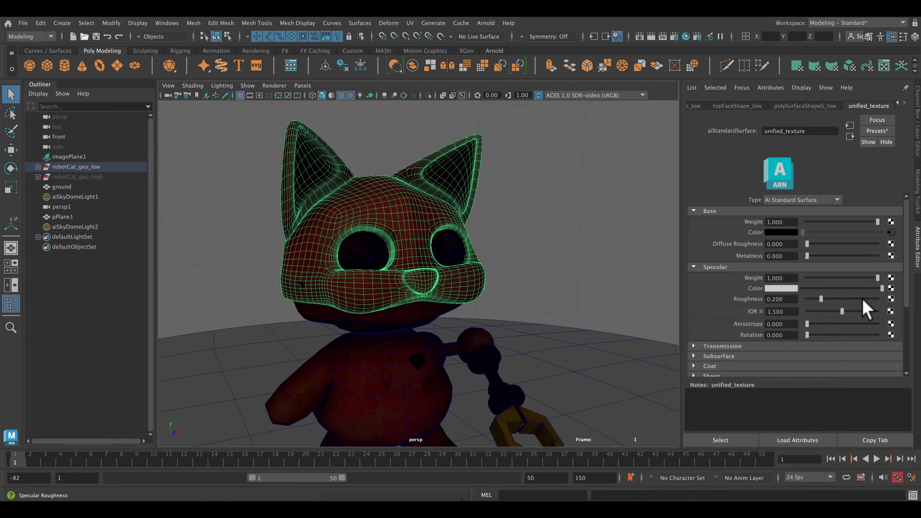
pyautogui.click(890, 298)
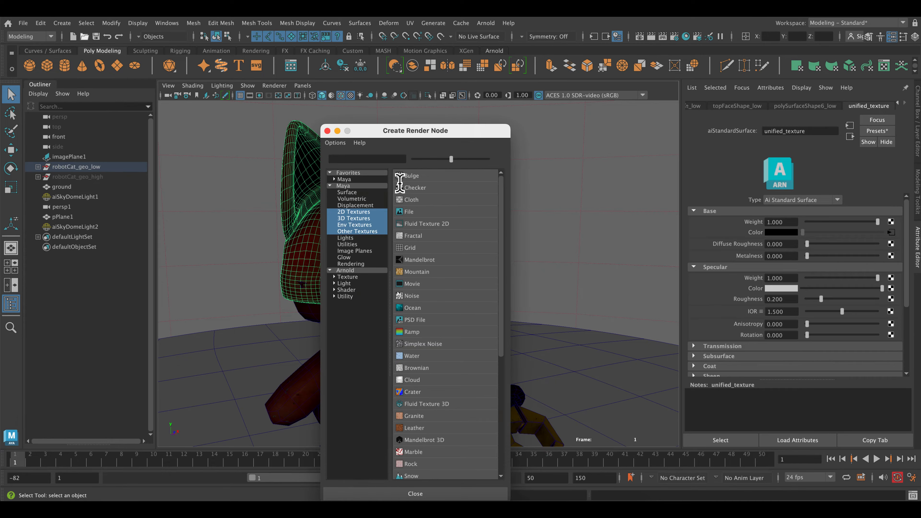
pyautogui.click(408, 212)
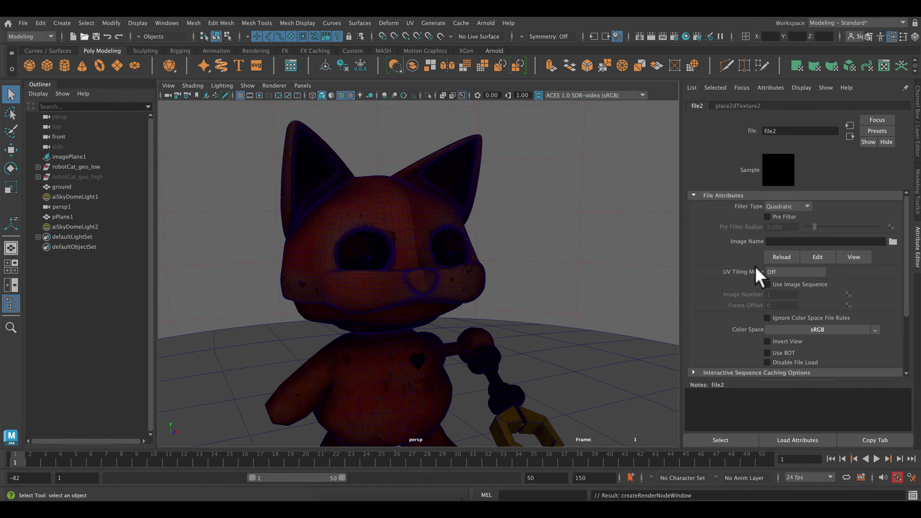
pyautogui.click(892, 241)
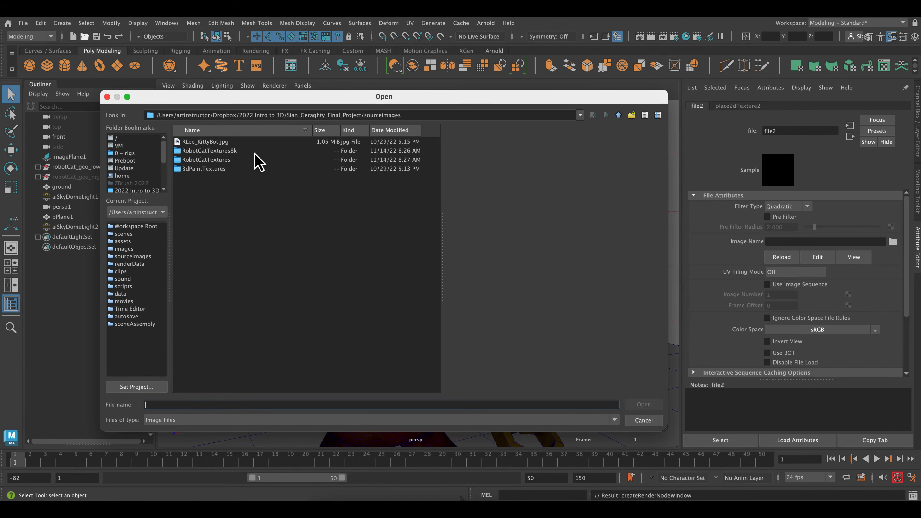
pyautogui.doubleClick(234, 160)
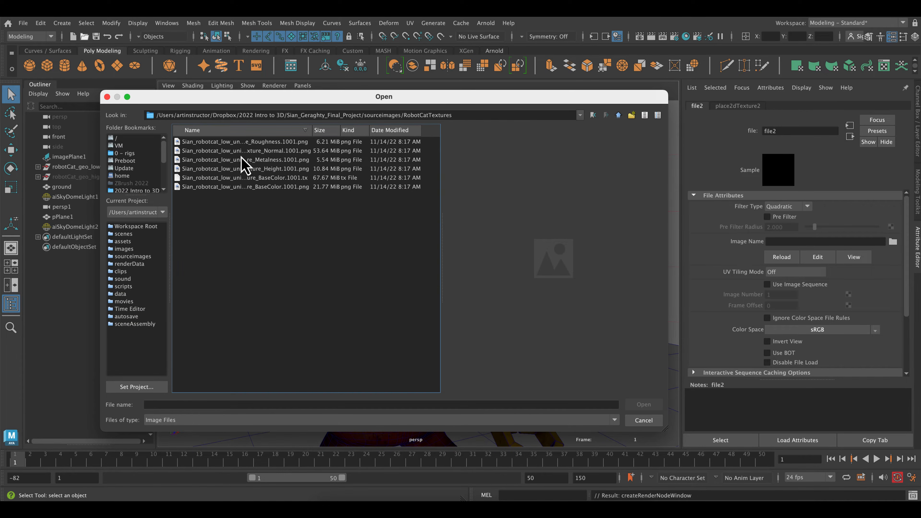
pyautogui.click(267, 142)
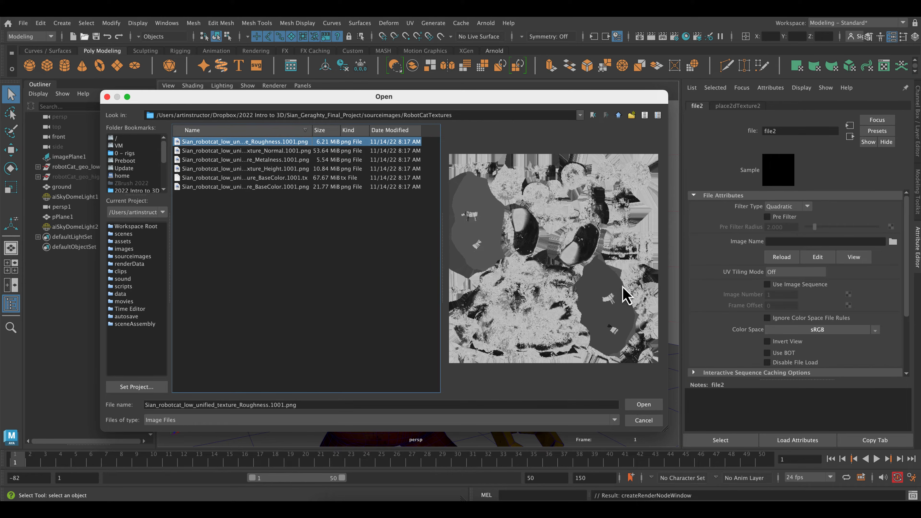
pyautogui.click(645, 406)
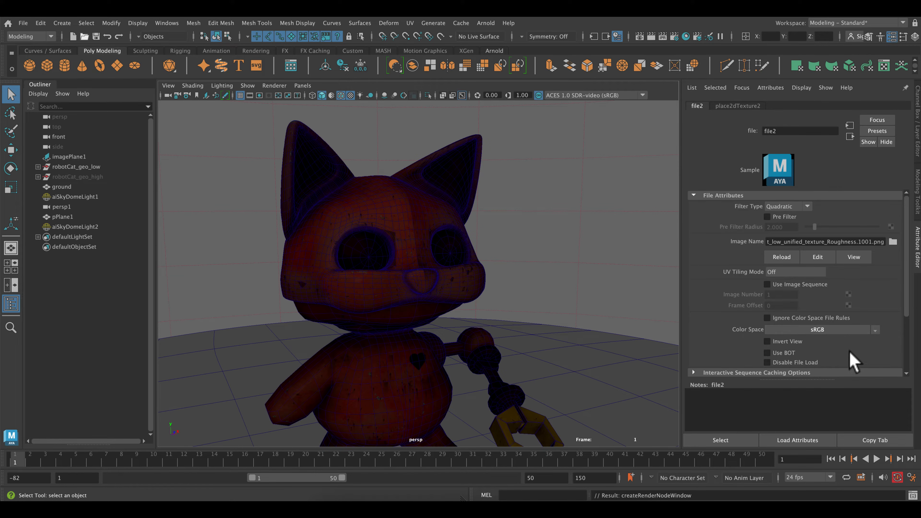
# Set the roughness map's color space to Raw and make sure Alpha Is Luminance is on in its color balance settings.
pyautogui.click(875, 329)
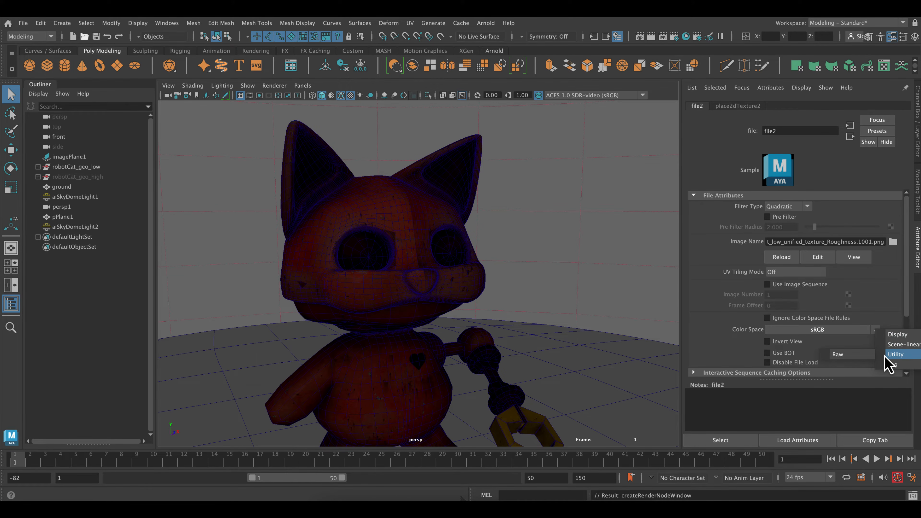
pyautogui.click(869, 355)
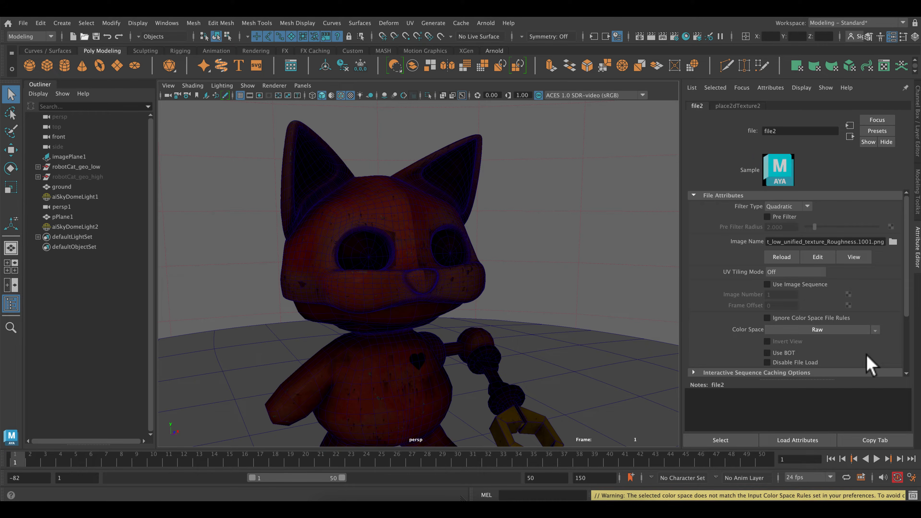
pyautogui.scroll(-3, 868, 364)
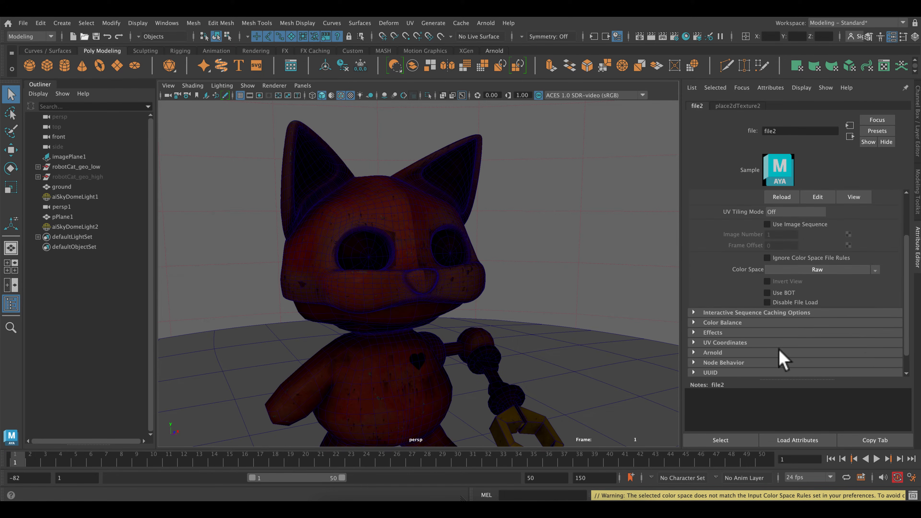
pyautogui.click(693, 323)
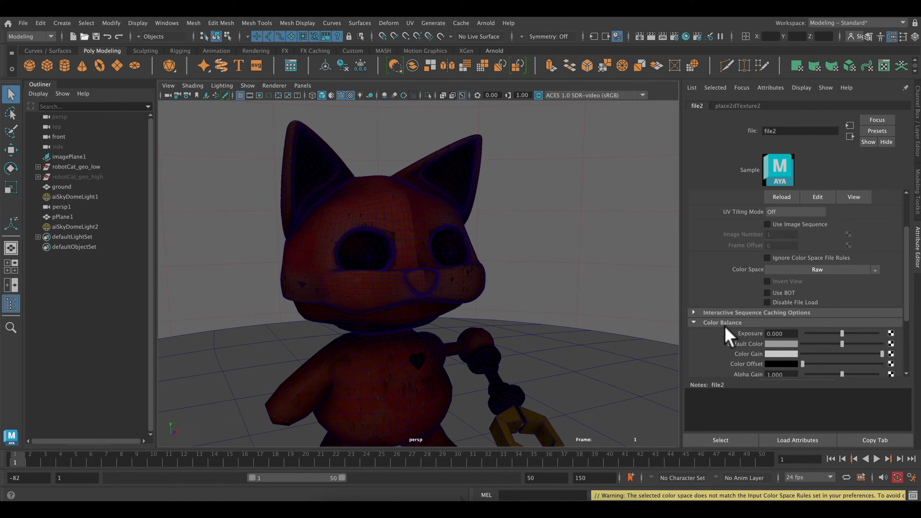
pyautogui.scroll(-4, 726, 329)
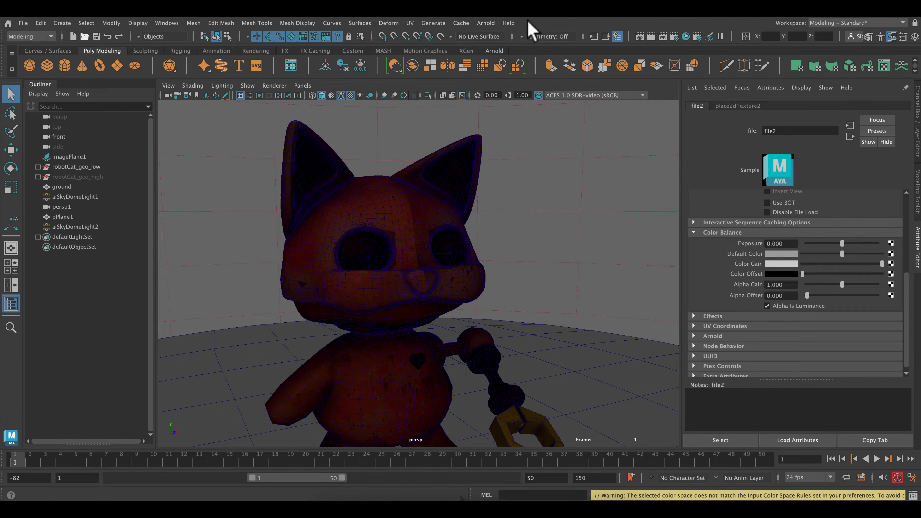
# Render the perspective view with the roughness map in the Arnold RenderView and store a snapshot of it.
pyautogui.click(486, 22)
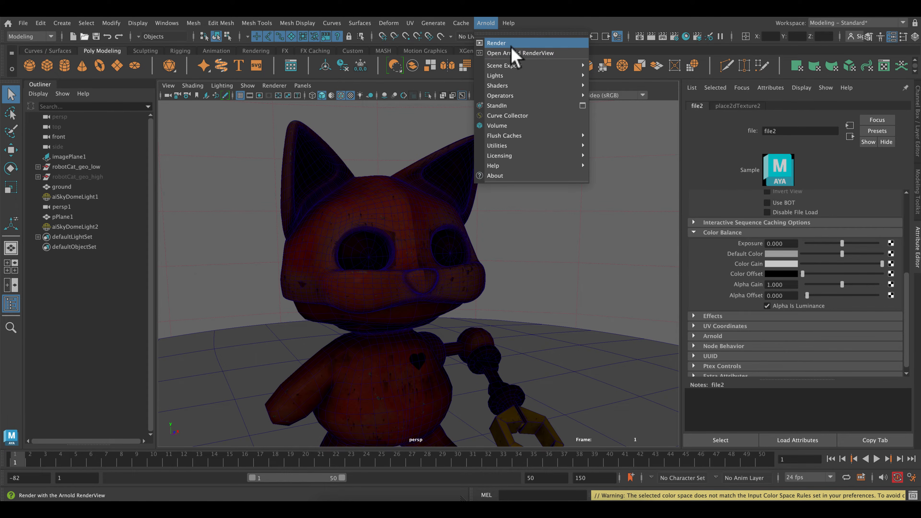
pyautogui.click(522, 53)
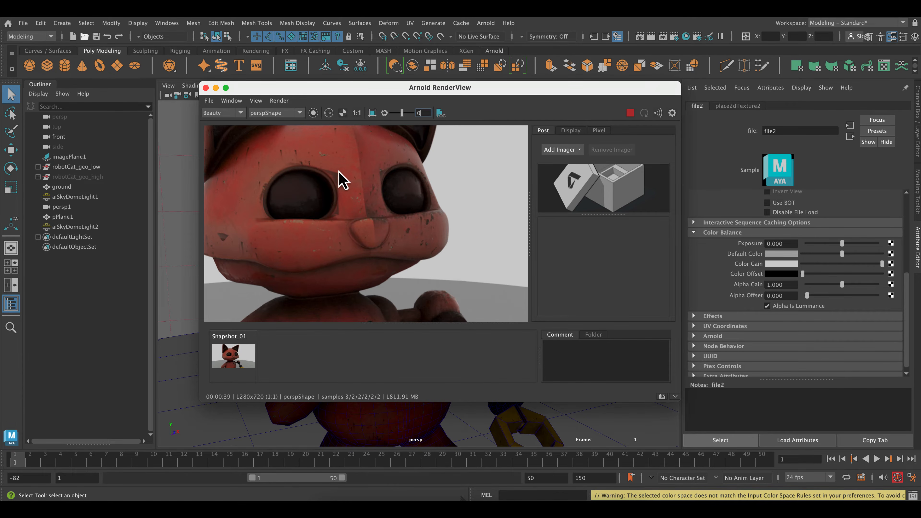
pyautogui.click(662, 396)
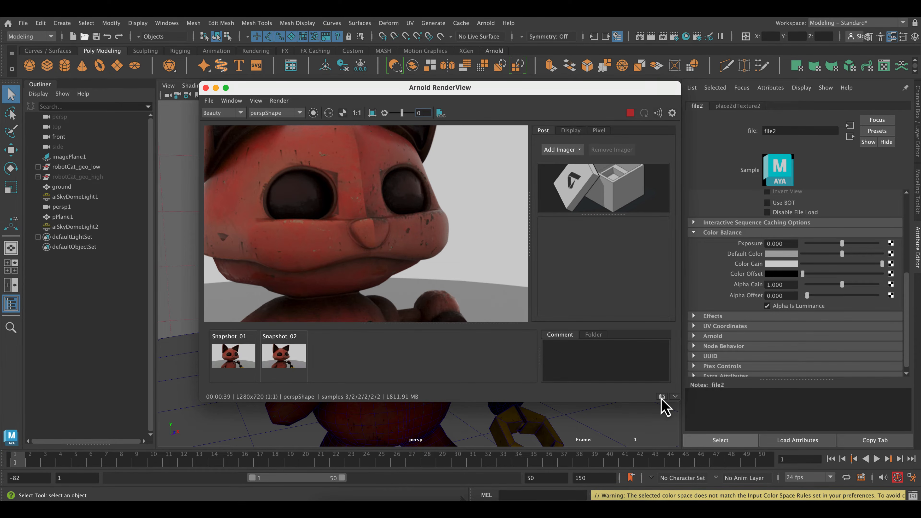
# Compare the two stored snapshots and close the Arnold RenderView.
pyautogui.click(240, 360)
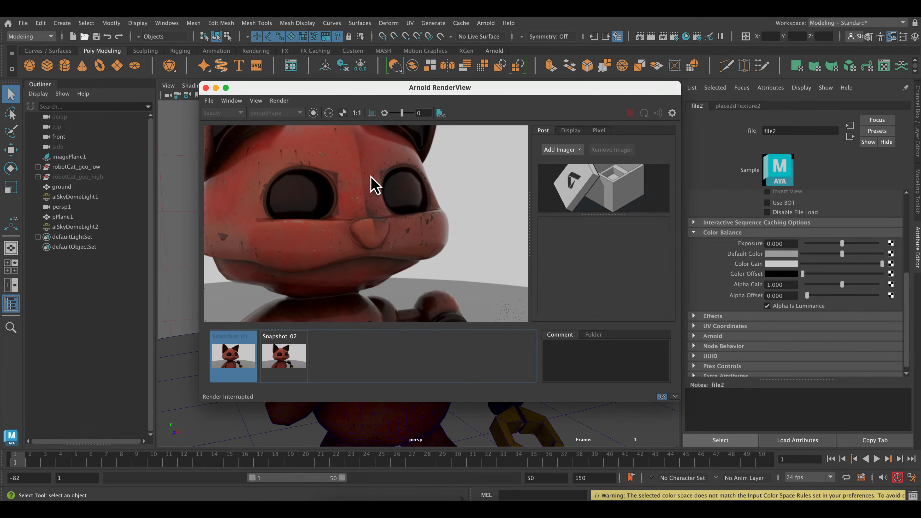
pyautogui.click(281, 358)
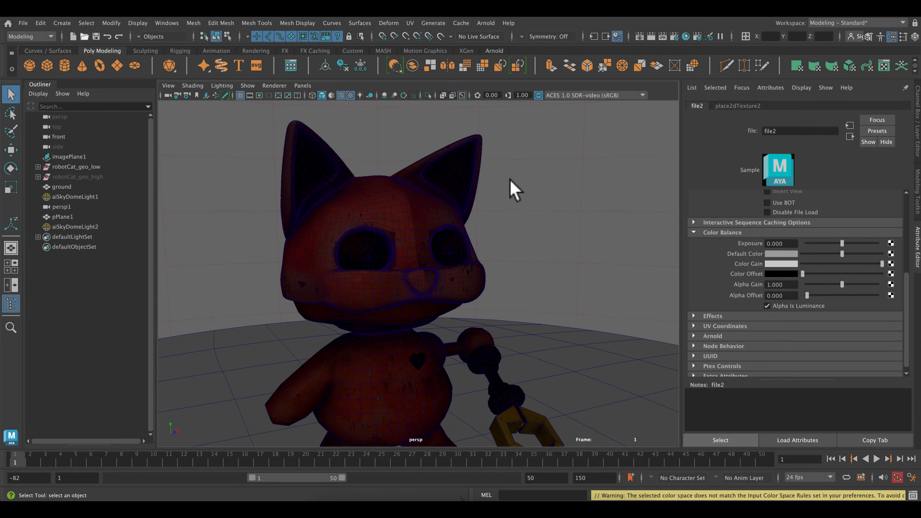
pyautogui.click(205, 88)
# Connect a File texture to the Base Metalness of the top face's unified_texture material and load the Metalness.1001.png map from RobotCatTextures.
pyautogui.click(327, 196)
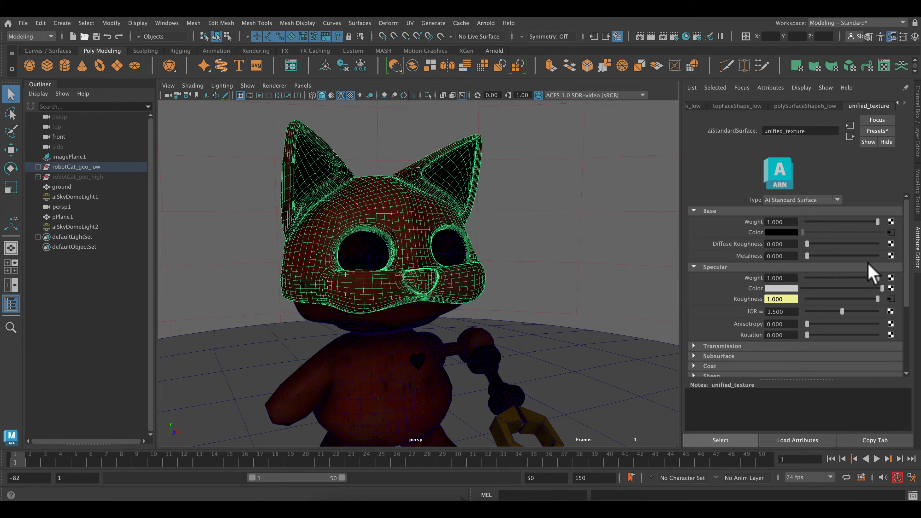
pyautogui.click(891, 257)
pyautogui.click(469, 214)
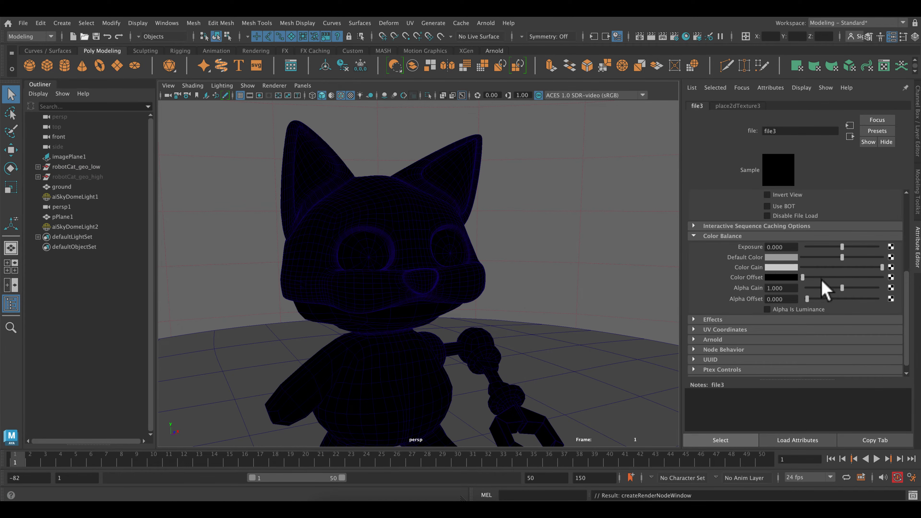
pyautogui.scroll(5, 791, 287)
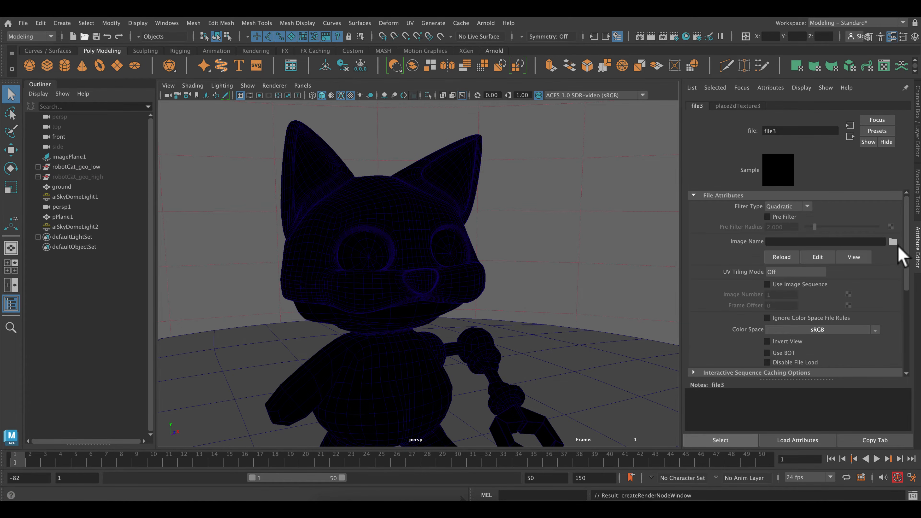
pyautogui.click(892, 242)
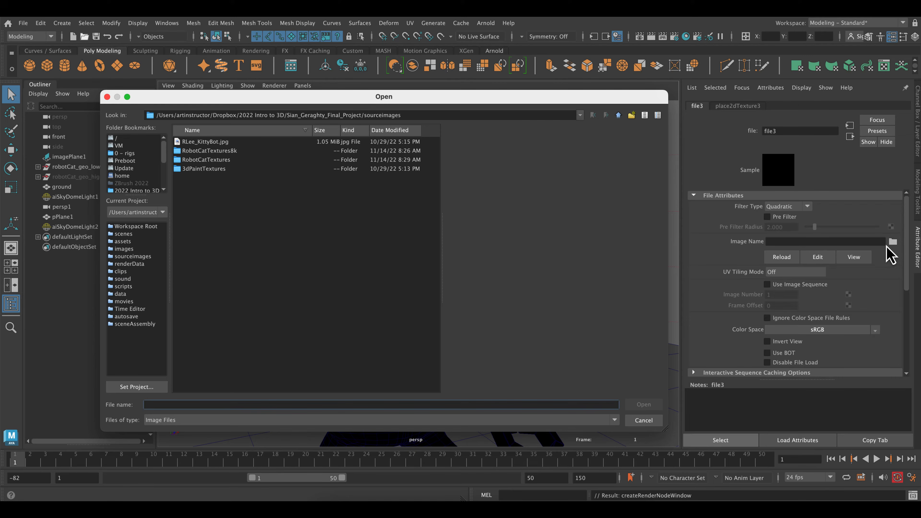
pyautogui.doubleClick(225, 159)
pyautogui.click(226, 159)
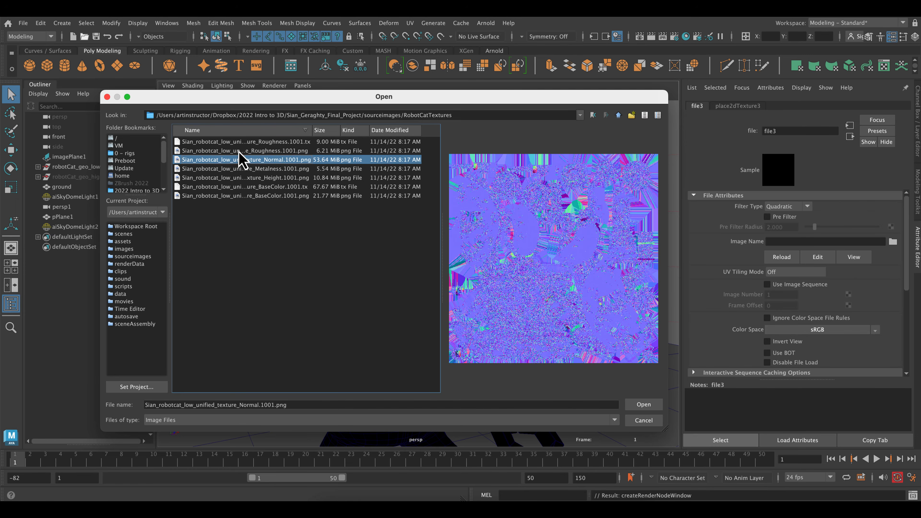
pyautogui.click(236, 170)
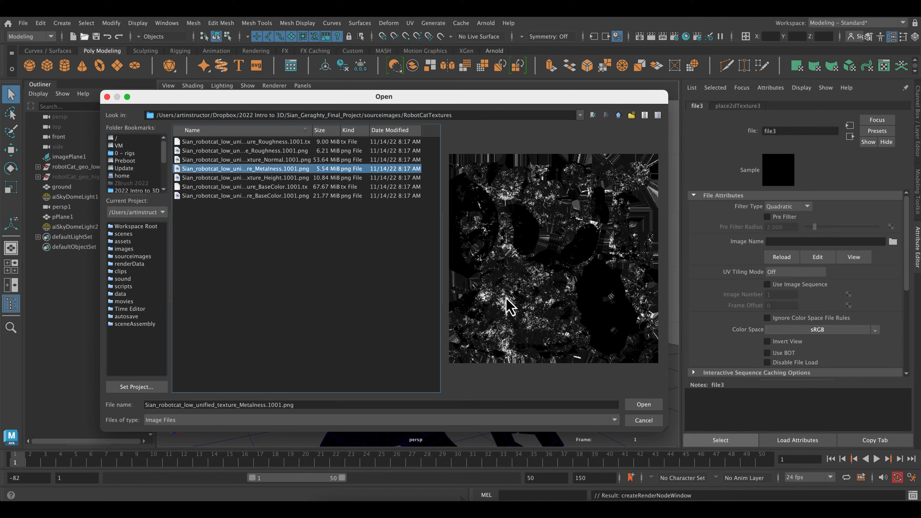
pyautogui.click(638, 406)
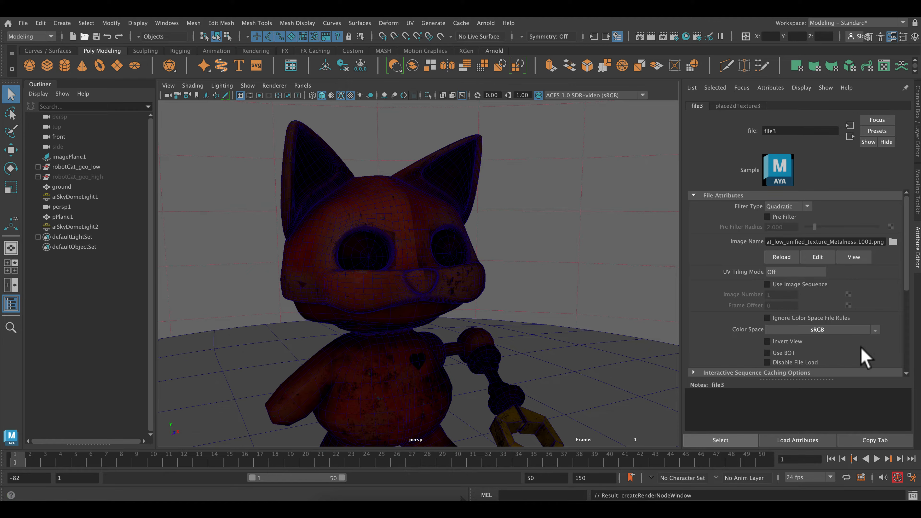
# Set the metalness map's color space to Raw and turn on Alpha Is Luminance in its color balance settings.
pyautogui.click(875, 329)
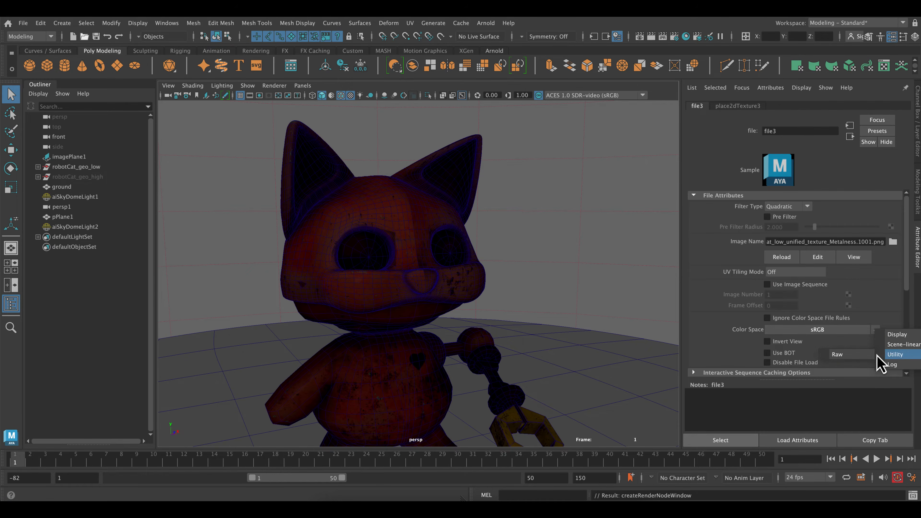
pyautogui.click(866, 355)
pyautogui.scroll(-5, 794, 352)
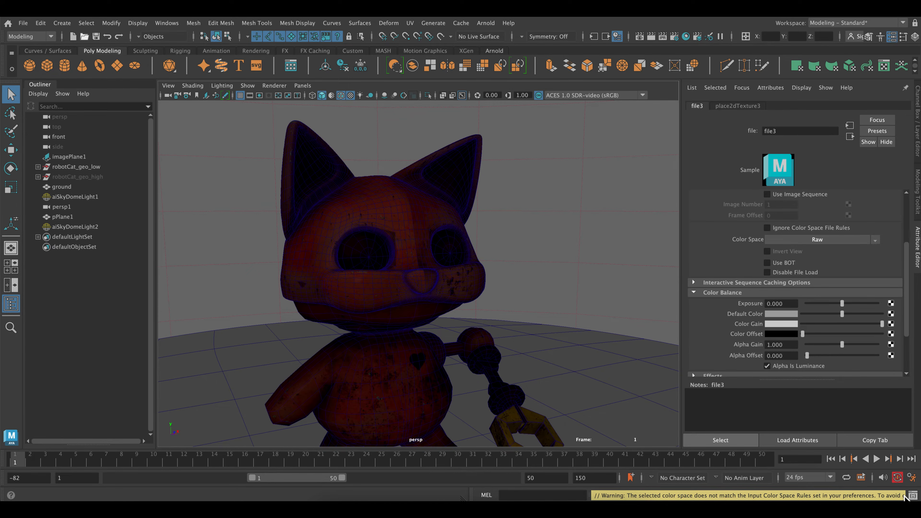
# Read the full color space warning in the Script Editor and close the editor.
pyautogui.click(913, 495)
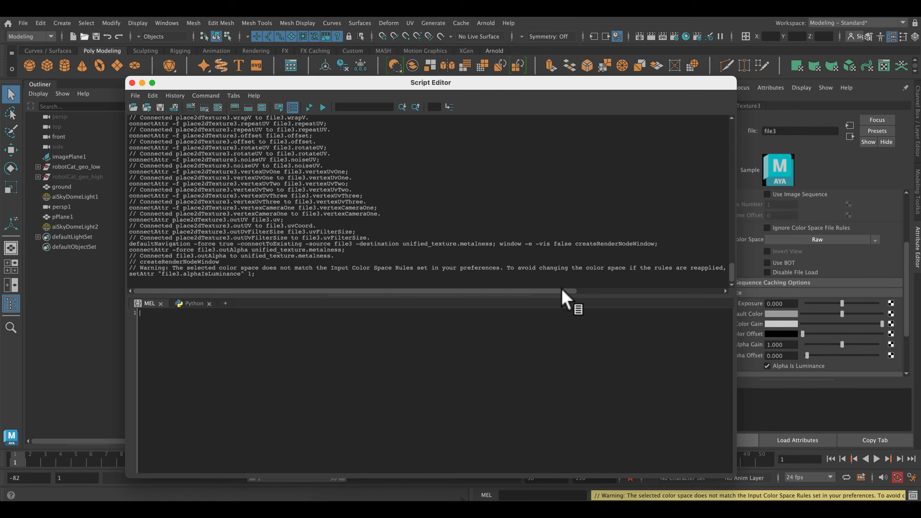
pyautogui.moveTo(563, 291); pyautogui.dragTo(713, 309)
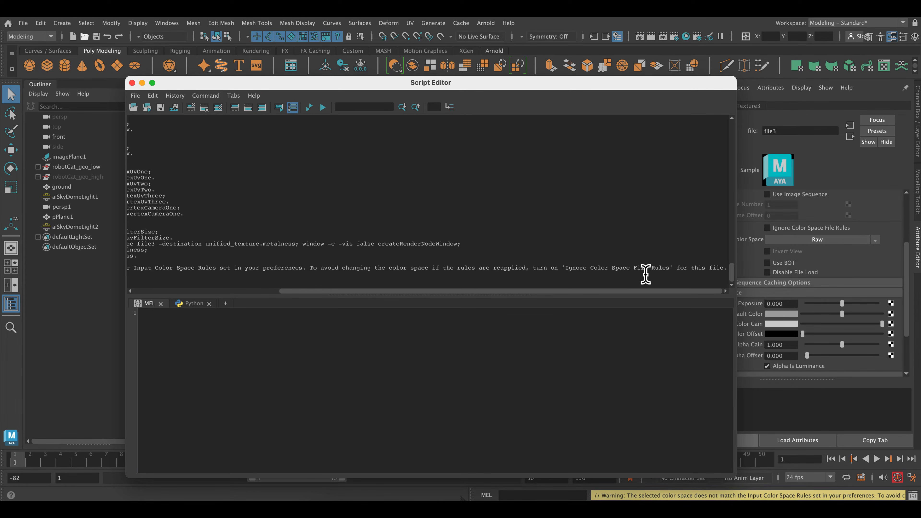
pyautogui.click(132, 83)
# Turn on Ignore Color Space File Rules for the metalness map.
pyautogui.click(695, 283)
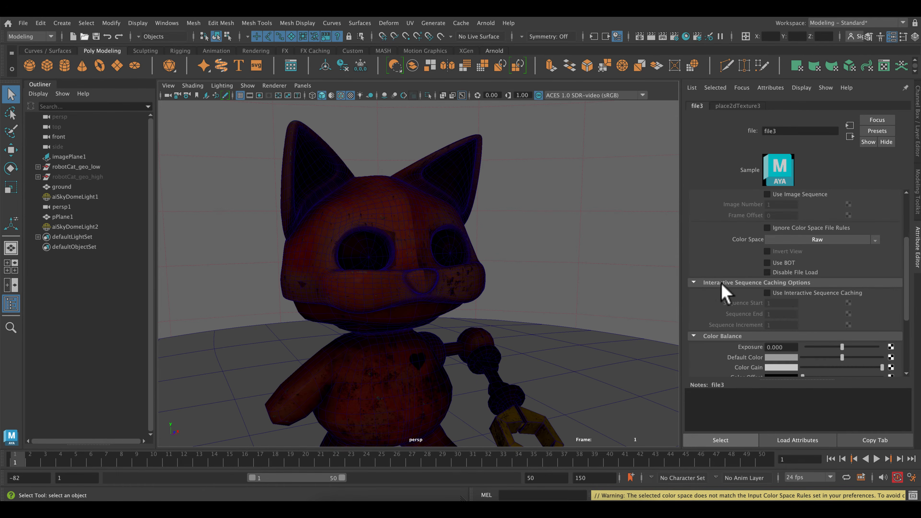
pyautogui.scroll(-1, 792, 319)
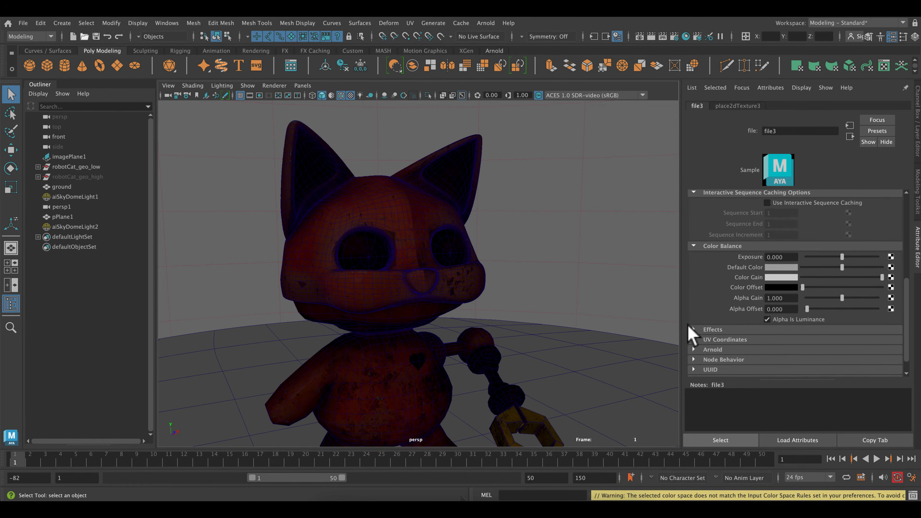
pyautogui.scroll(2, 740, 330)
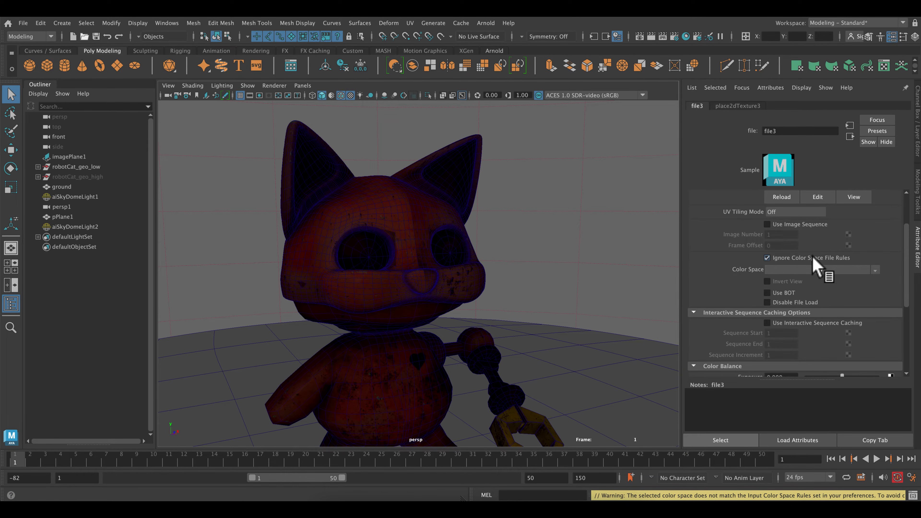
pyautogui.scroll(2, 776, 308)
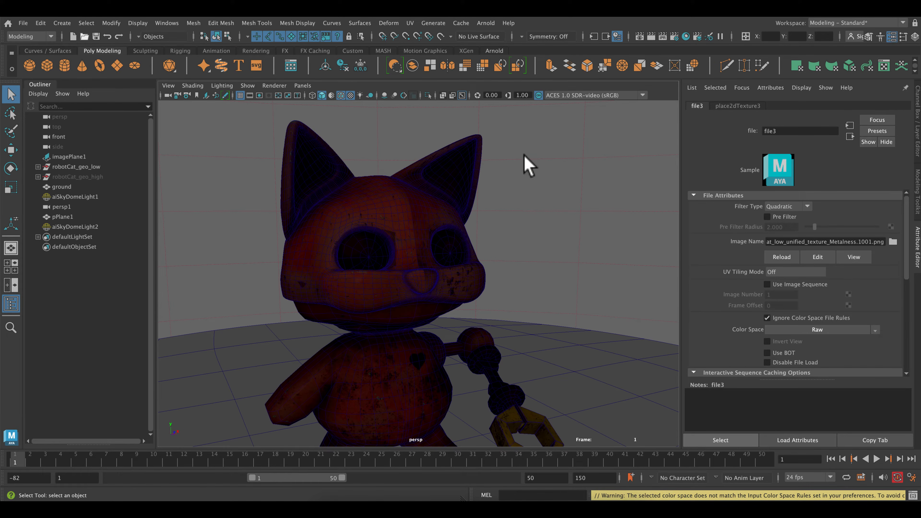
# Connect a File texture to the Bump Mapping of the top face's unified_texture material and set the bump node's use to Tangent Space Normals.
pyautogui.click(562, 123)
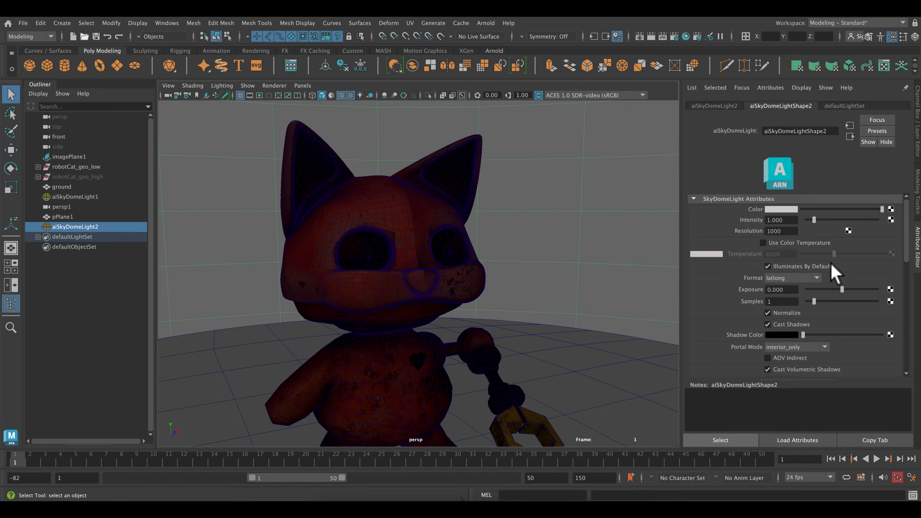
pyautogui.click(440, 215)
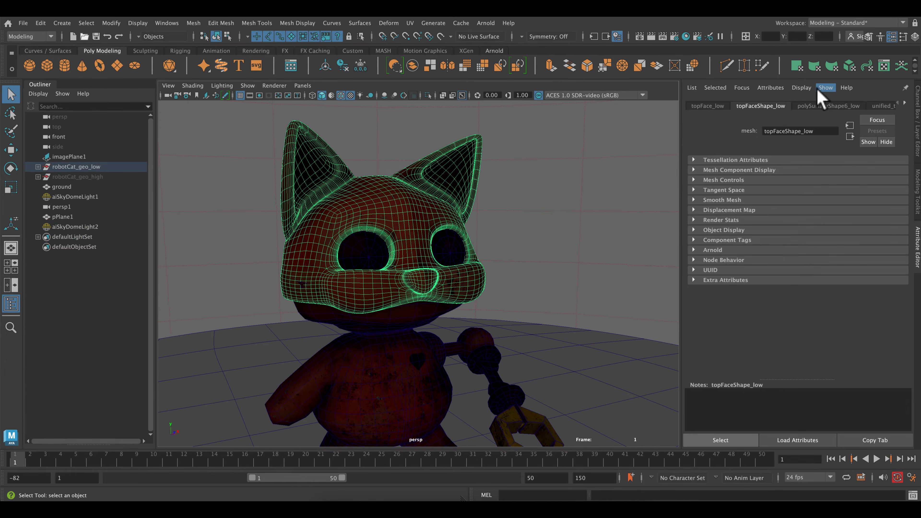
pyautogui.click(886, 105)
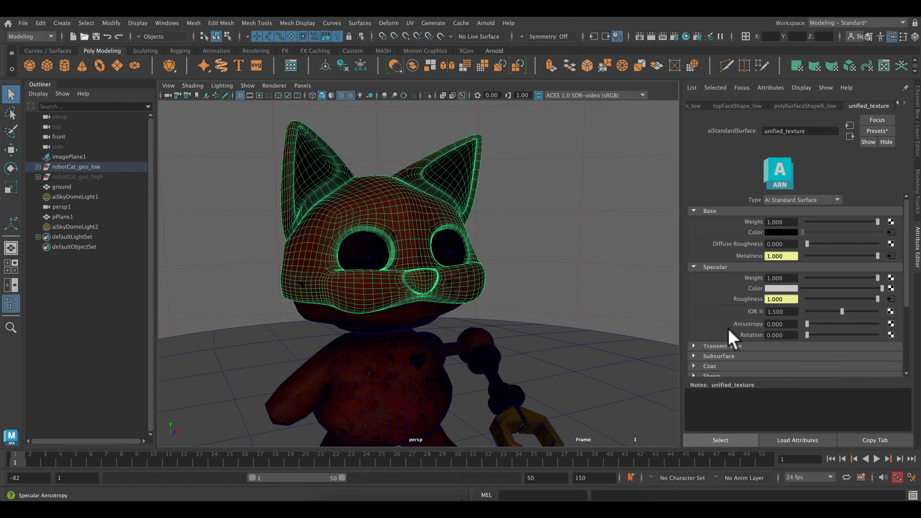
pyautogui.scroll(-5, 723, 357)
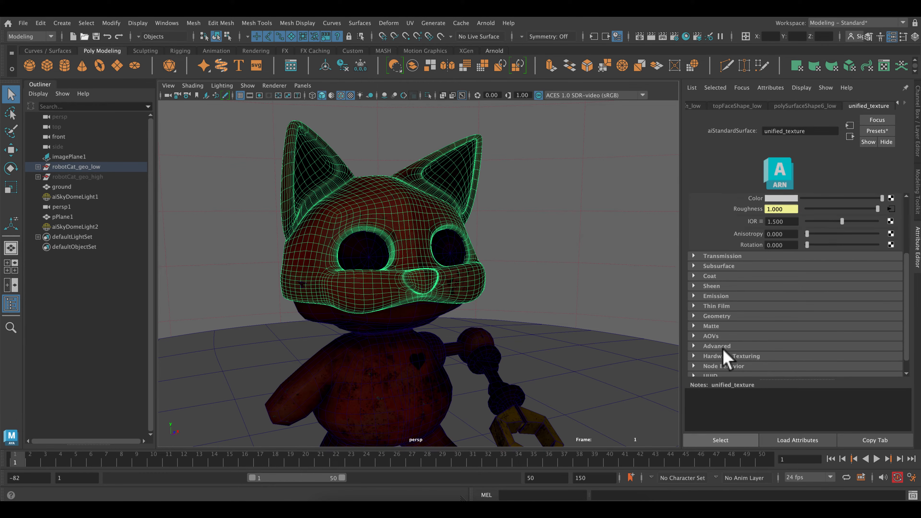
pyautogui.click(691, 316)
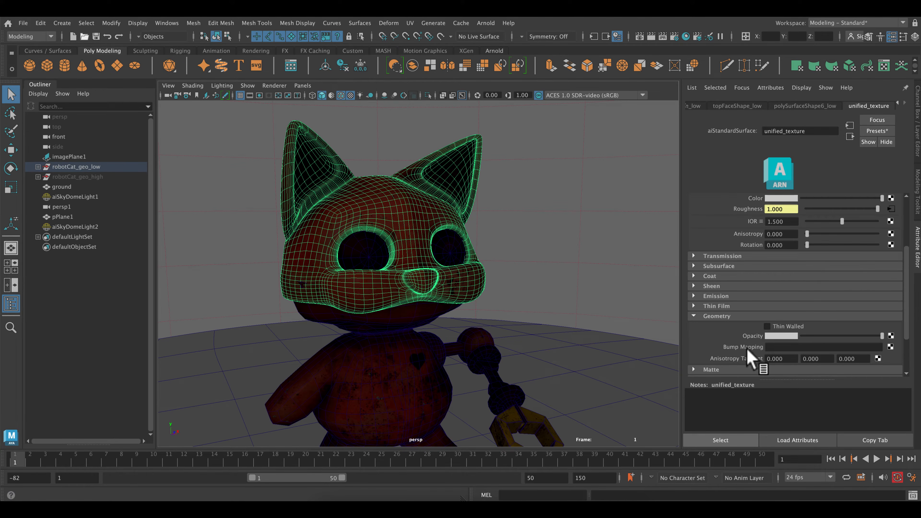
pyautogui.click(891, 347)
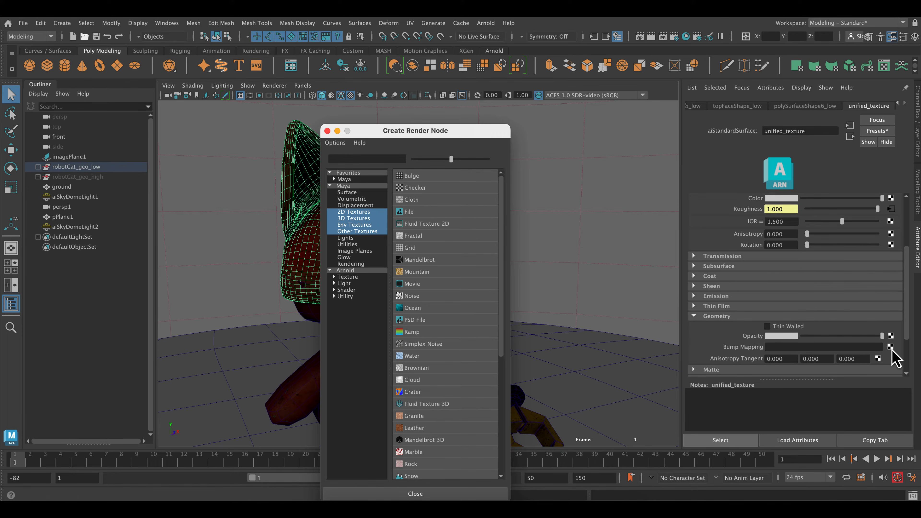
pyautogui.click(446, 212)
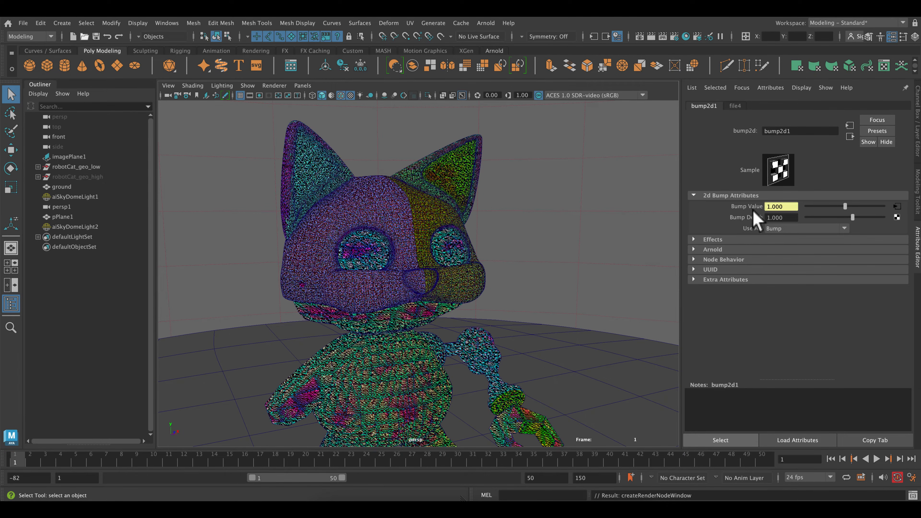
pyautogui.click(841, 232)
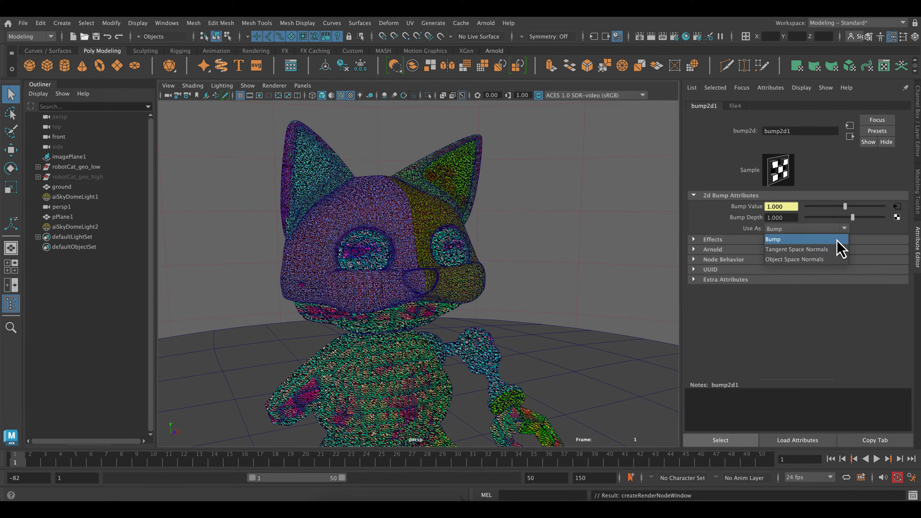
pyautogui.click(834, 250)
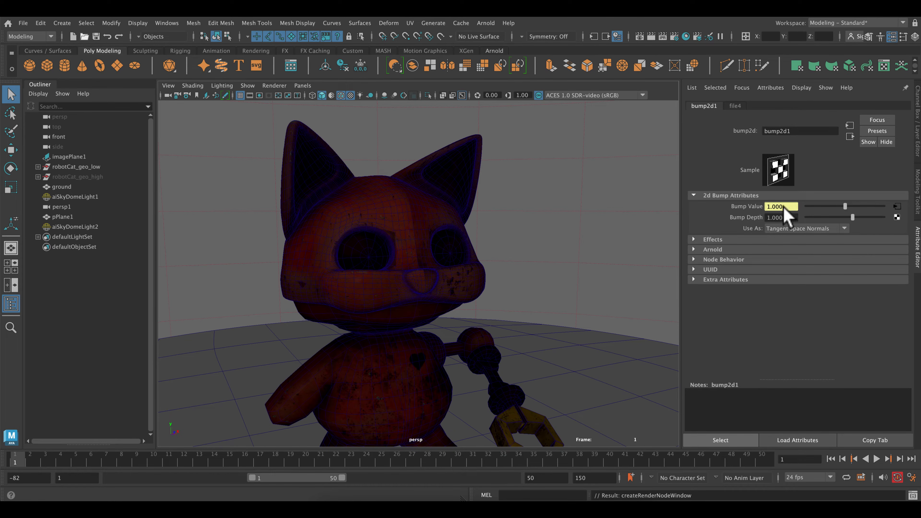
# Load the Normal.1001.png map from RobotCatTextures into the bump node's File texture.
pyautogui.click(897, 206)
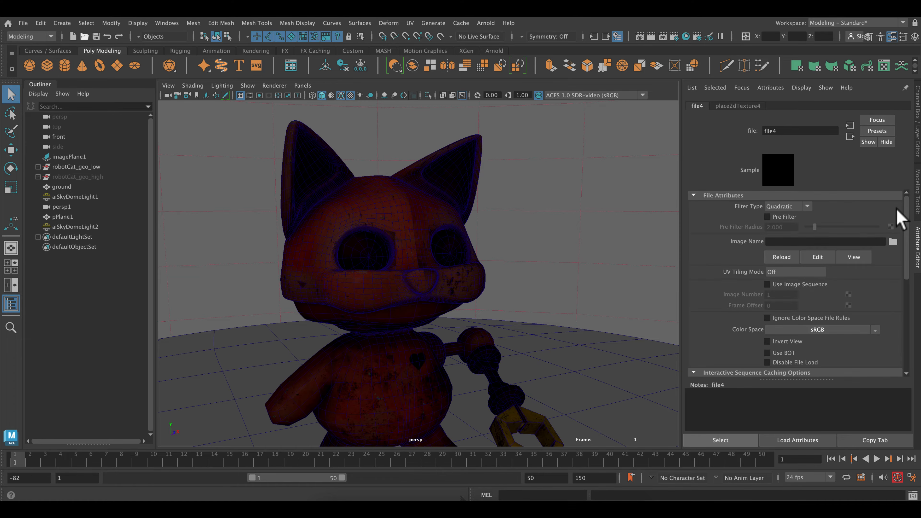
pyautogui.click(893, 242)
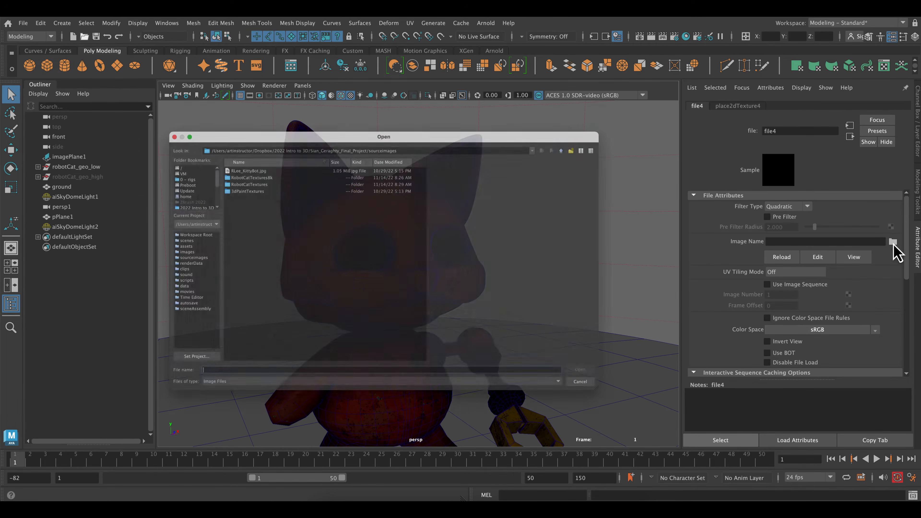
pyautogui.doubleClick(219, 159)
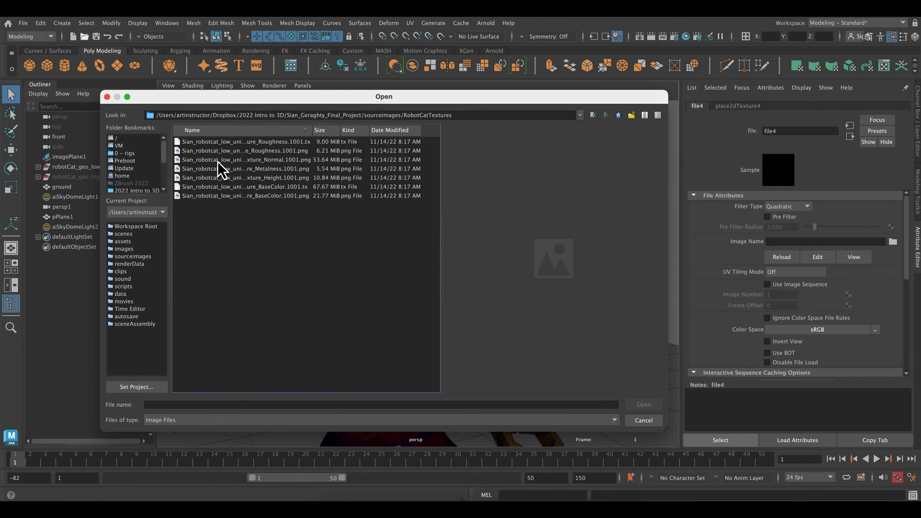
pyautogui.click(225, 160)
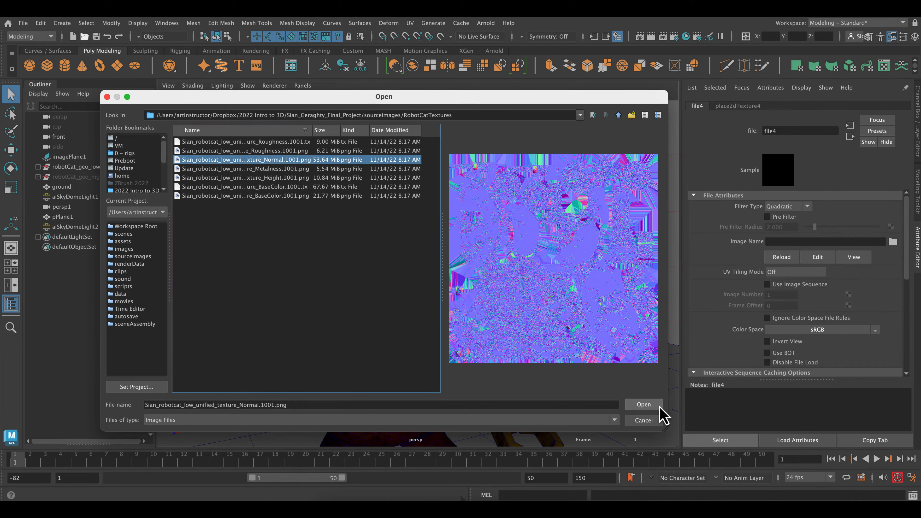
pyautogui.click(644, 404)
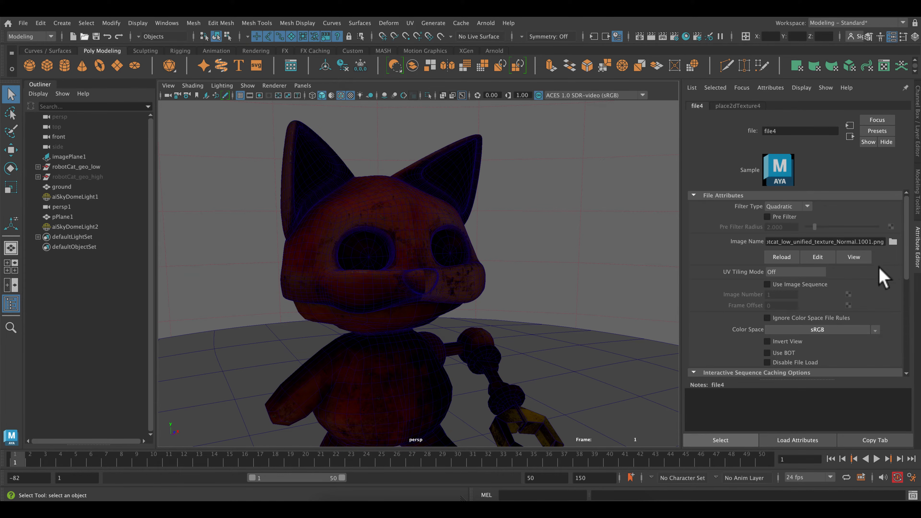
# Set the normal map file's color space to Raw and turn on Ignore Color Space File Rules.
pyautogui.click(875, 330)
pyautogui.moveTo(887, 355)
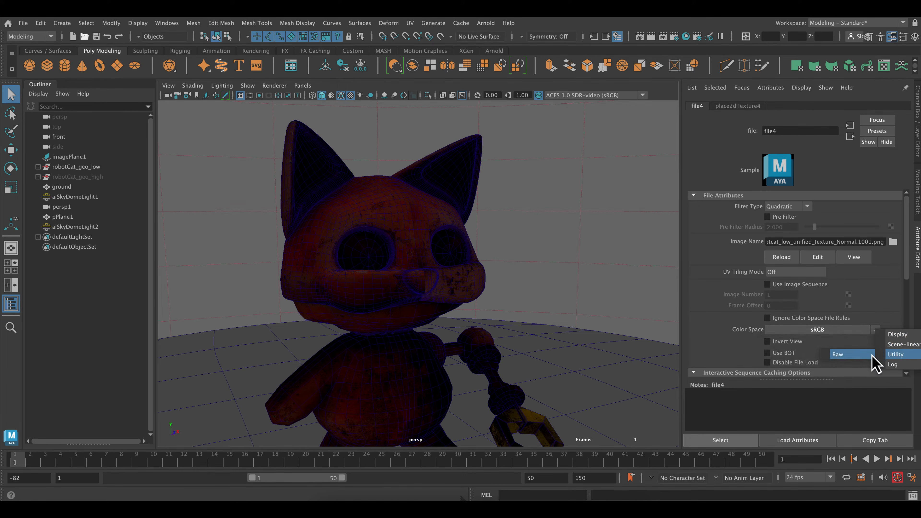
pyautogui.click(812, 337)
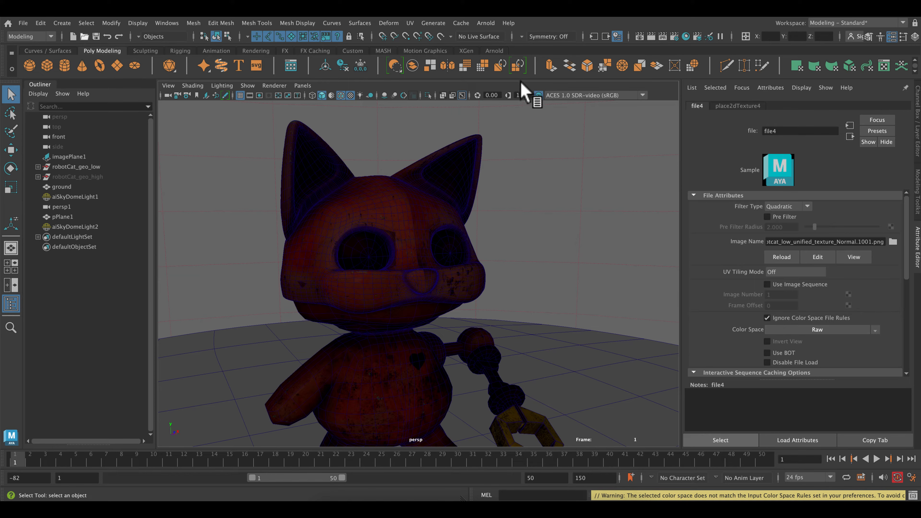
# Render the cat in Arnold RenderView with the normal map, store a snapshot and close the render window.
pyautogui.click(488, 23)
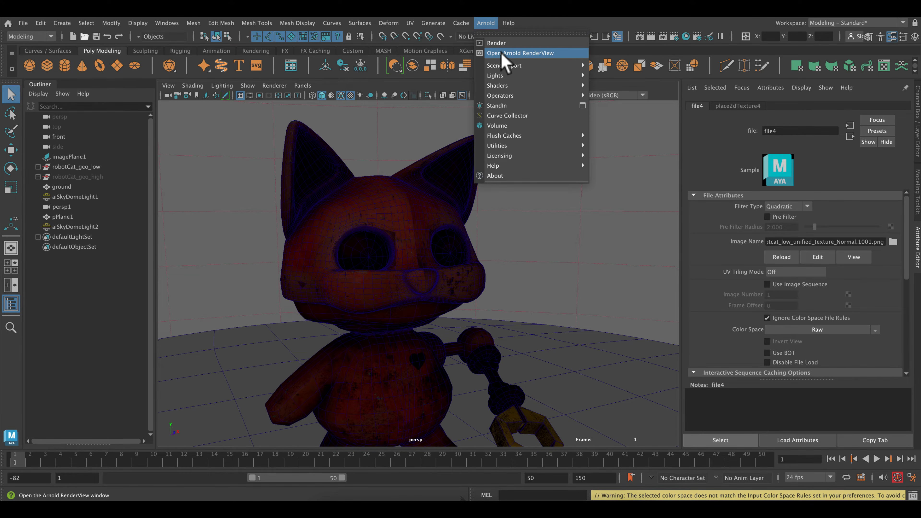
pyautogui.click(502, 54)
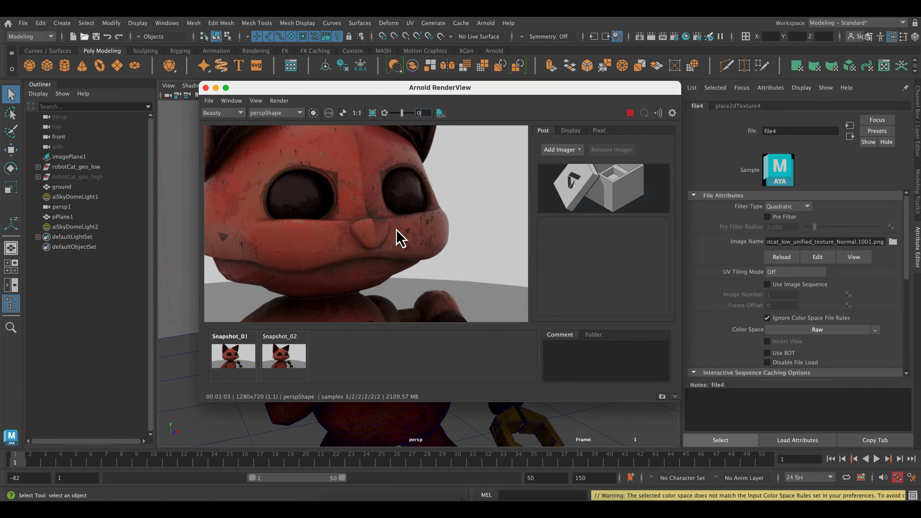
pyautogui.click(661, 396)
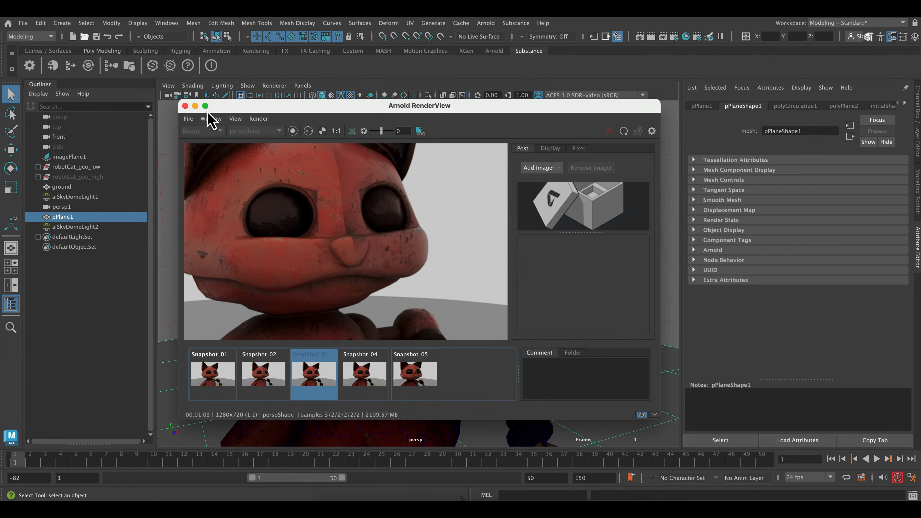
pyautogui.click(185, 106)
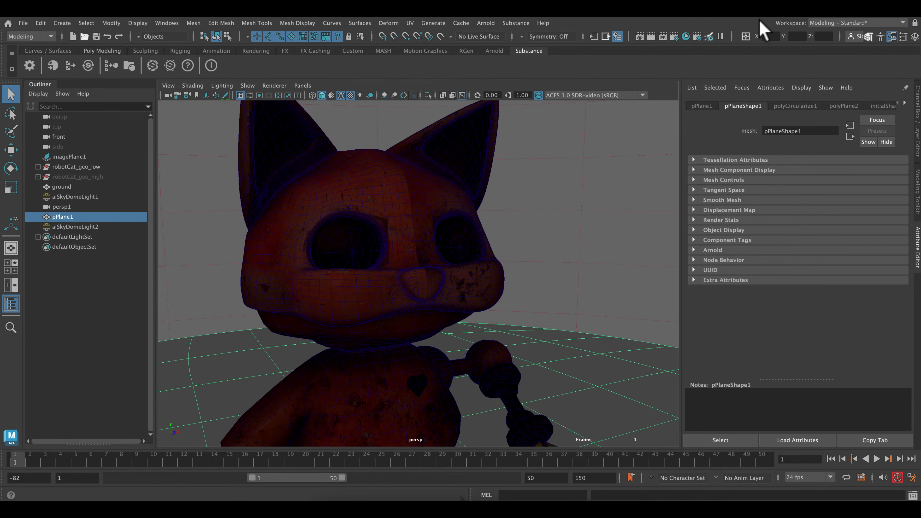
# Turn on Flip R Channel and Flip G Channel in the bump node feeding the top face's new_CatMaterial.
pyautogui.click(469, 160)
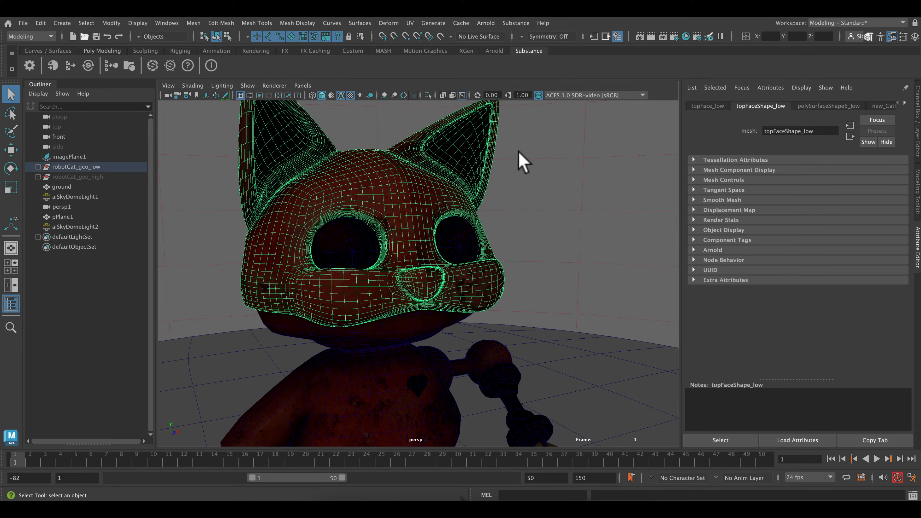
pyautogui.click(886, 106)
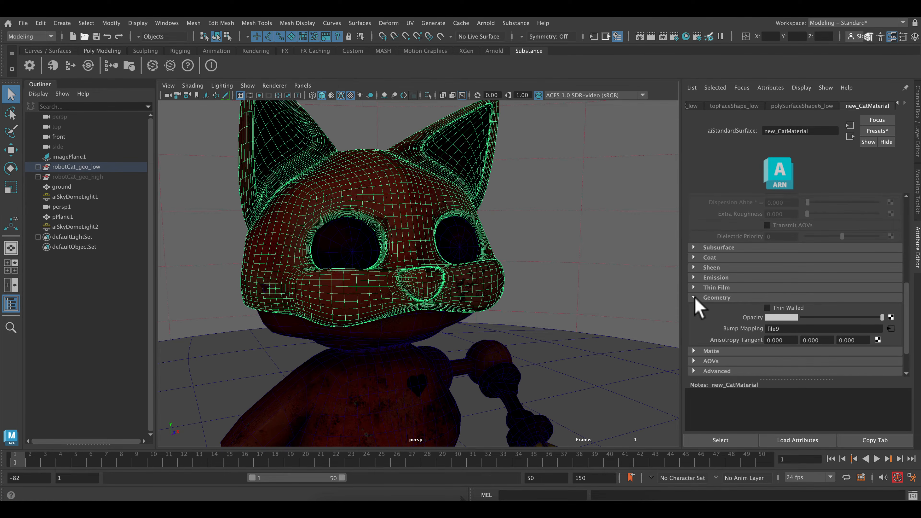
pyautogui.scroll(10, 719, 294)
pyautogui.scroll(-10, 720, 294)
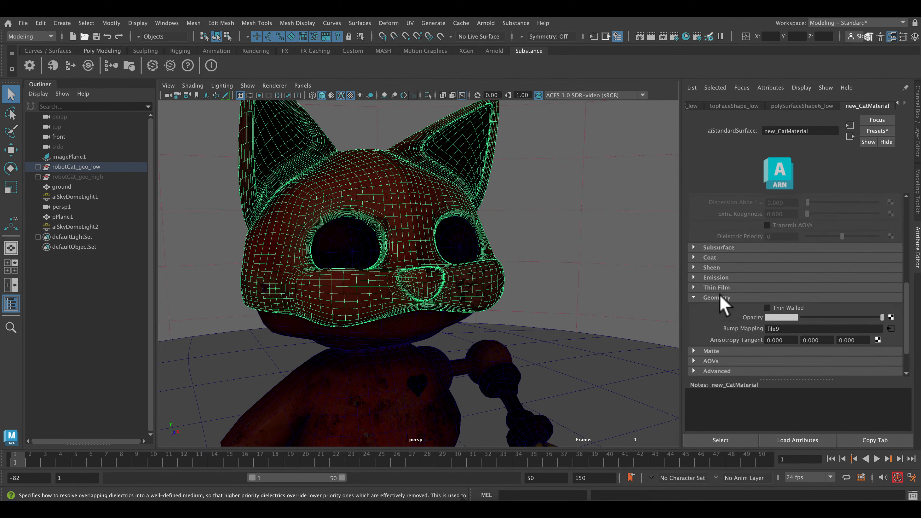
pyautogui.click(890, 328)
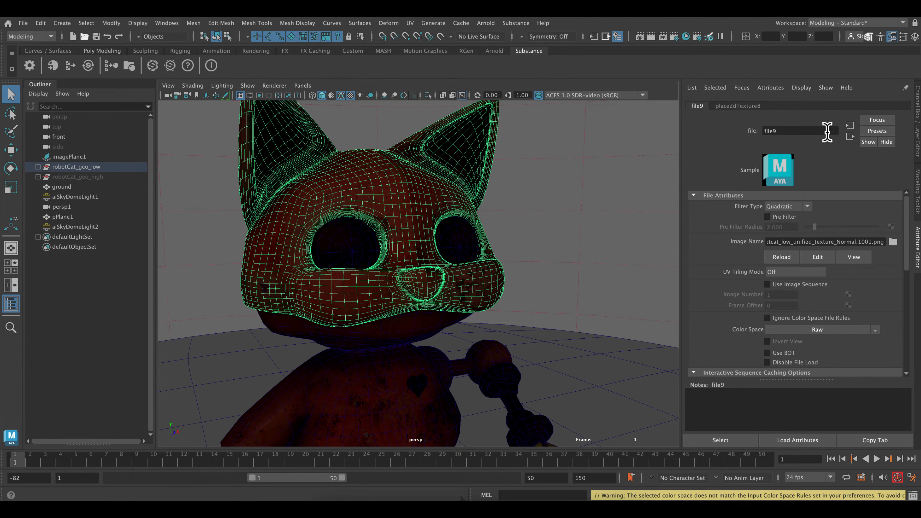
pyautogui.click(850, 137)
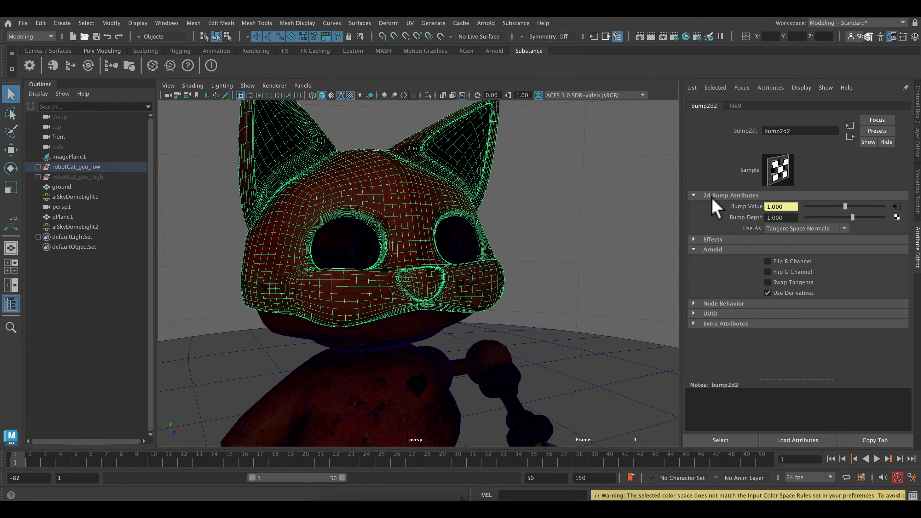
pyautogui.click(693, 252)
pyautogui.click(694, 253)
pyautogui.click(767, 262)
pyautogui.click(768, 271)
# Render the cat in Arnold RenderView with both normal channels flipped and store the result as a snapshot.
pyautogui.click(485, 23)
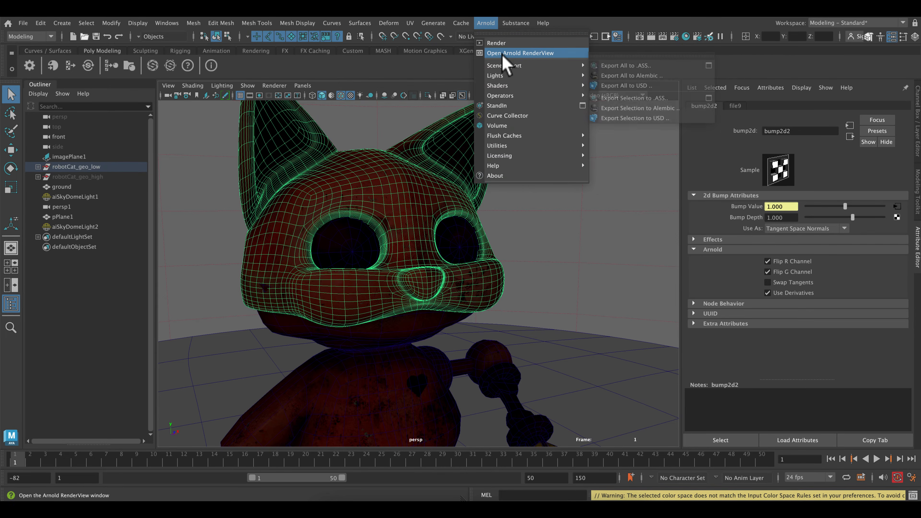
pyautogui.click(508, 53)
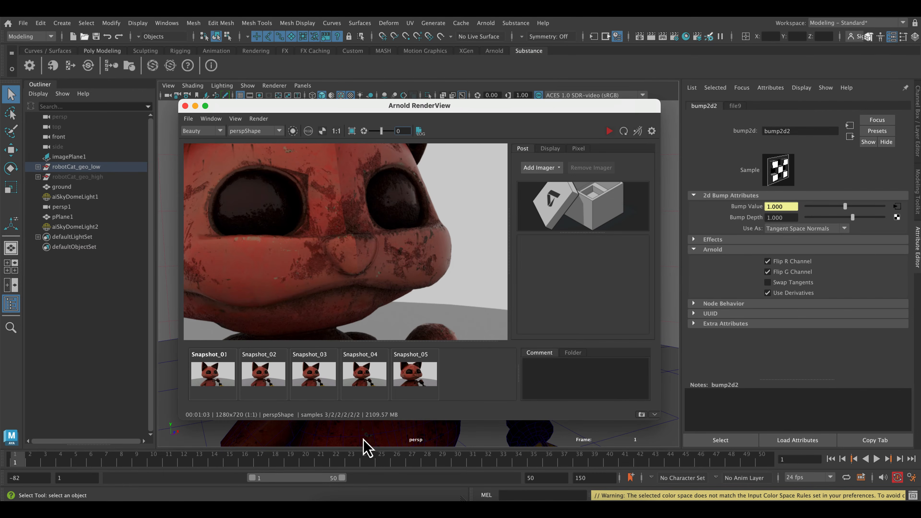
pyautogui.click(309, 371)
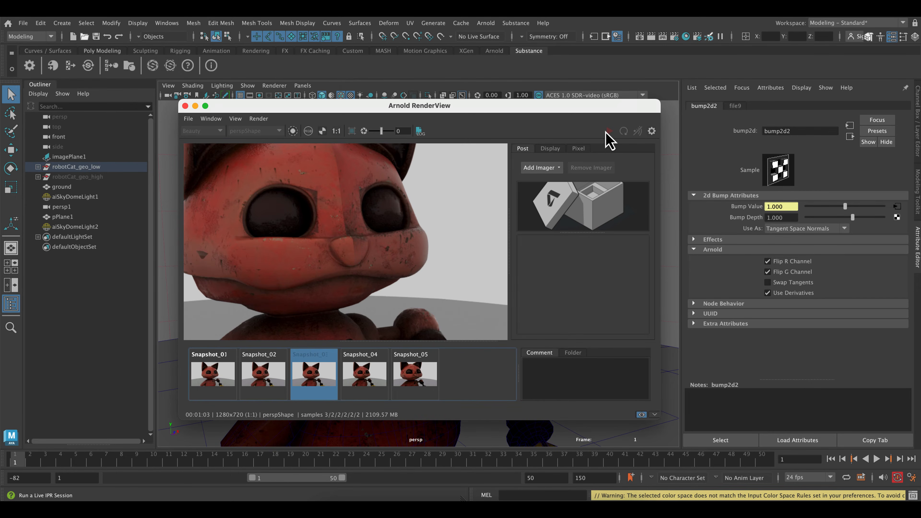
pyautogui.click(607, 132)
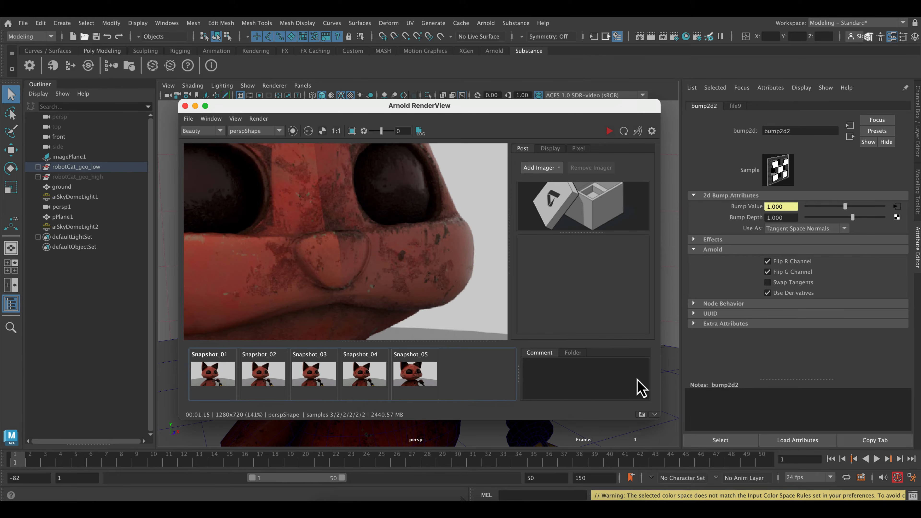
pyautogui.click(641, 415)
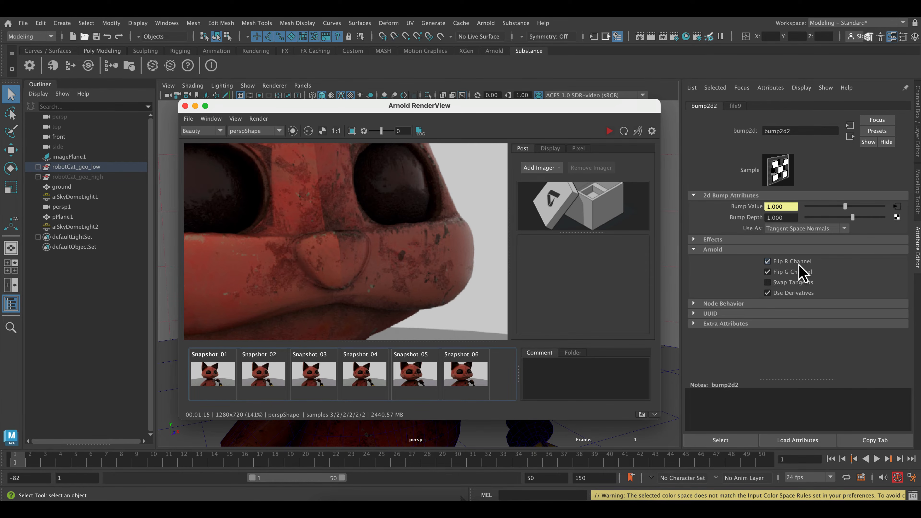
# Compare Snapshot_03 and Snapshot_06 up close around the cat's nose and cheek.
pyautogui.click(305, 377)
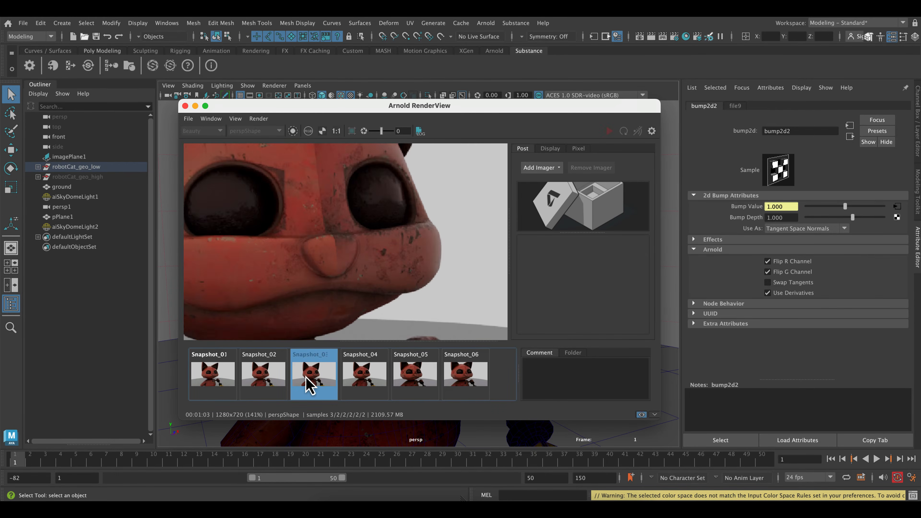
pyautogui.scroll(4, 440, 292)
pyautogui.scroll(-1, 439, 292)
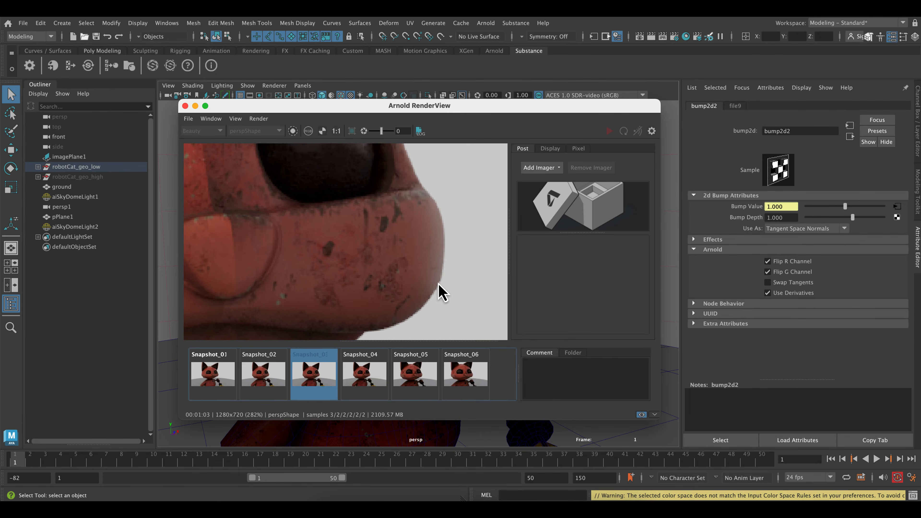
pyautogui.click(467, 381)
pyautogui.click(327, 377)
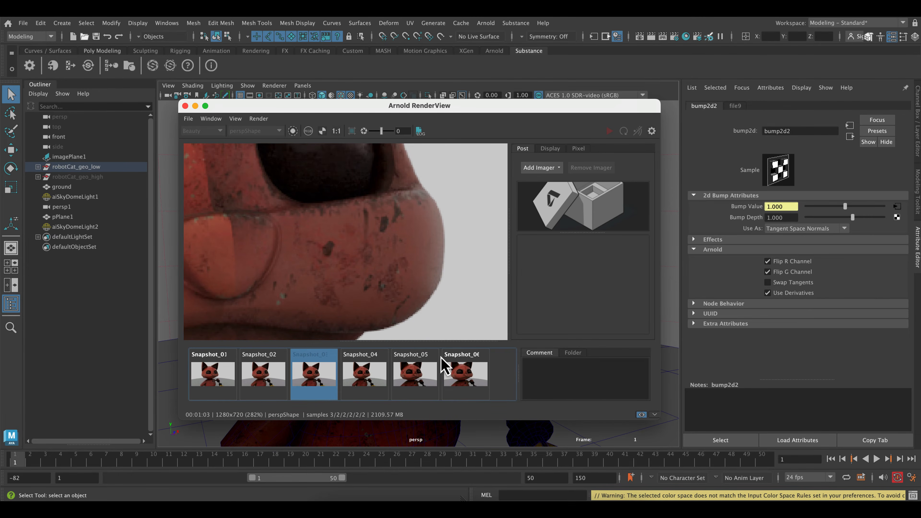
pyautogui.click(462, 380)
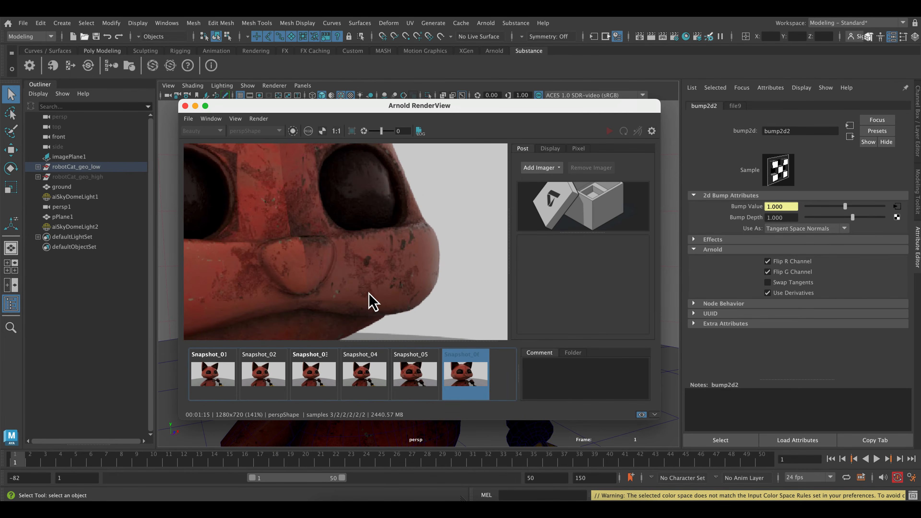
pyautogui.scroll(-2, 370, 301)
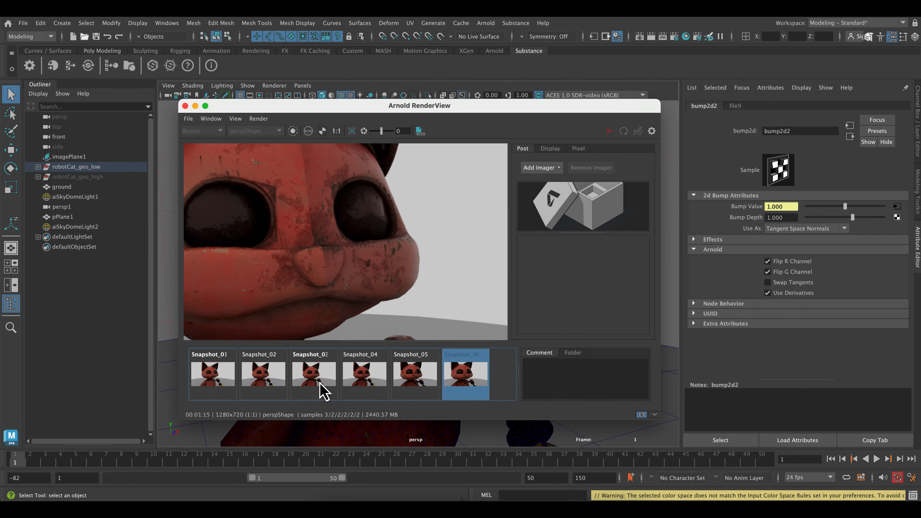
pyautogui.click(323, 390)
pyautogui.click(470, 383)
# Turn off Flip R Channel while keeping Flip G Channel on in the bump node, and refresh the Arnold render.
pyautogui.click(767, 262)
pyautogui.click(767, 272)
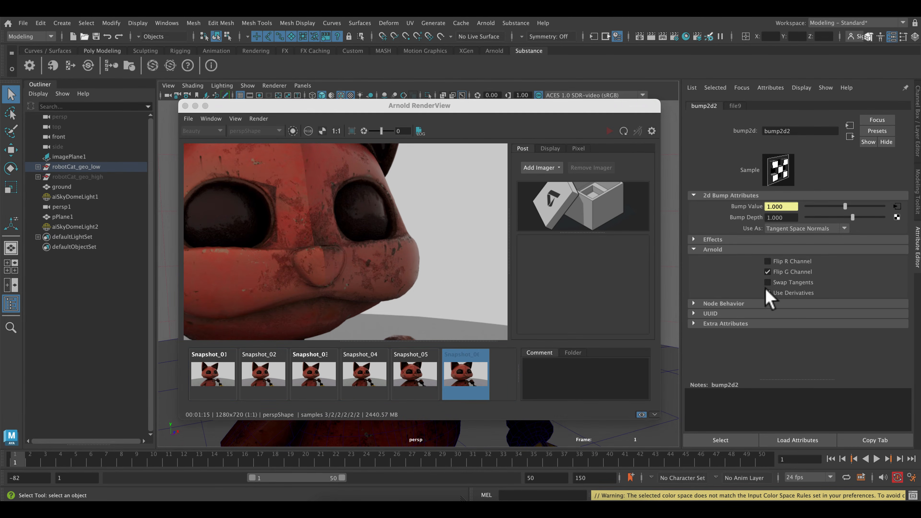
pyautogui.scroll(2, 407, 284)
pyautogui.scroll(-1, 407, 284)
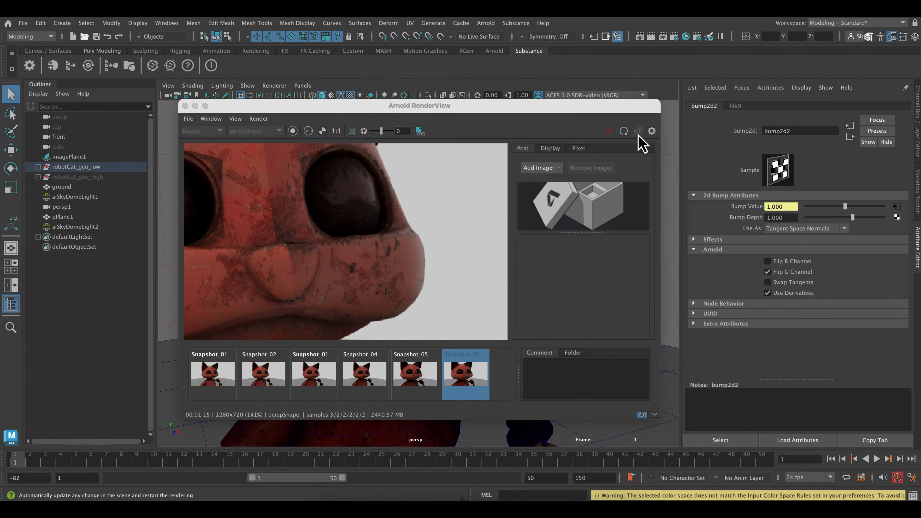
pyautogui.click(625, 132)
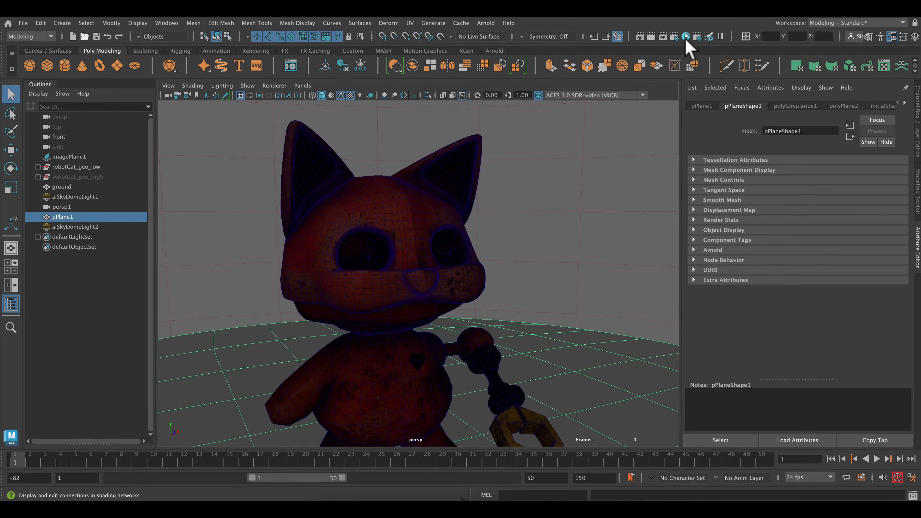
# Open the Hypershade and graph the node network of the unified_texture material.
pyautogui.click(686, 36)
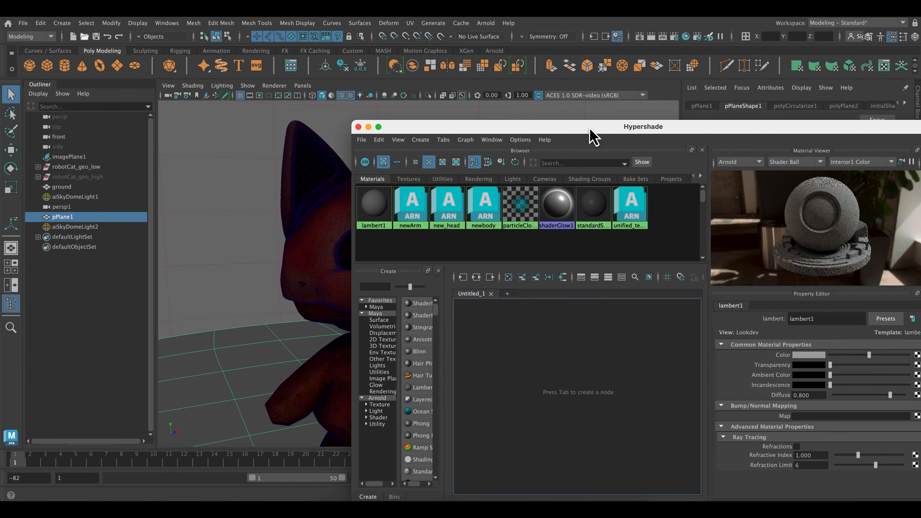
pyautogui.moveTo(592, 128); pyautogui.dragTo(473, 106)
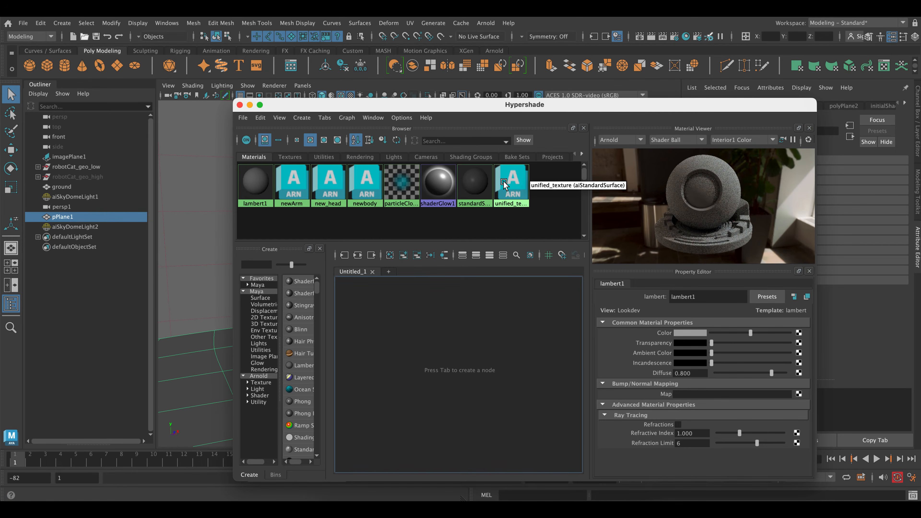
pyautogui.click(511, 187)
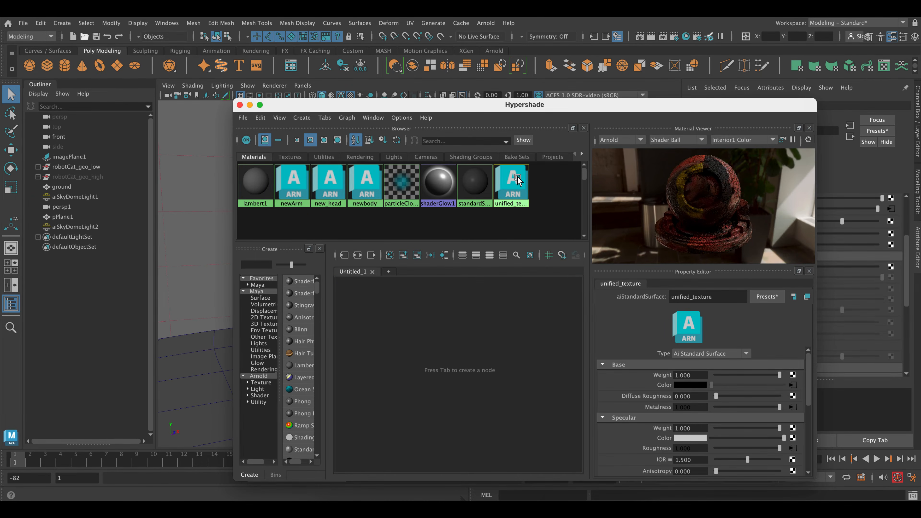
pyautogui.rightClick(510, 191)
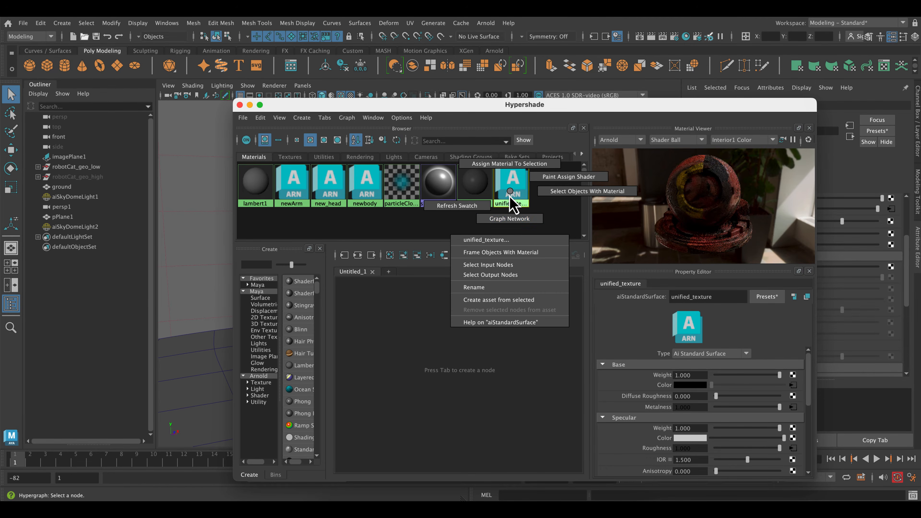
pyautogui.click(507, 218)
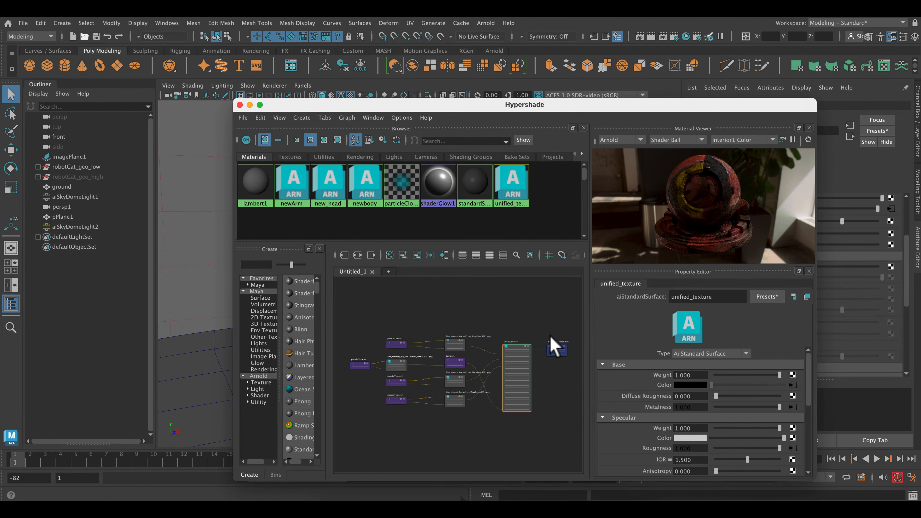
# Connect a File texture to the Displacement mat. slot of the aiStandardSurface10SG shading group.
pyautogui.keyDown('alt'); pyautogui.moveTo(549, 332); pyautogui.dragTo(495, 313, button='middle'); pyautogui.keyUp('alt')
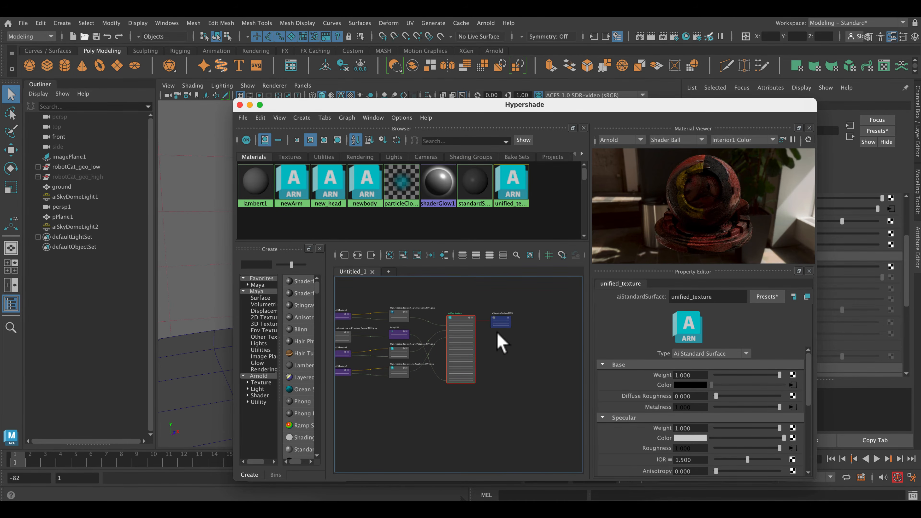
pyautogui.keyDown('alt'); pyautogui.moveTo(498, 339); pyautogui.dragTo(652, 508, button='right'); pyautogui.keyUp('alt')
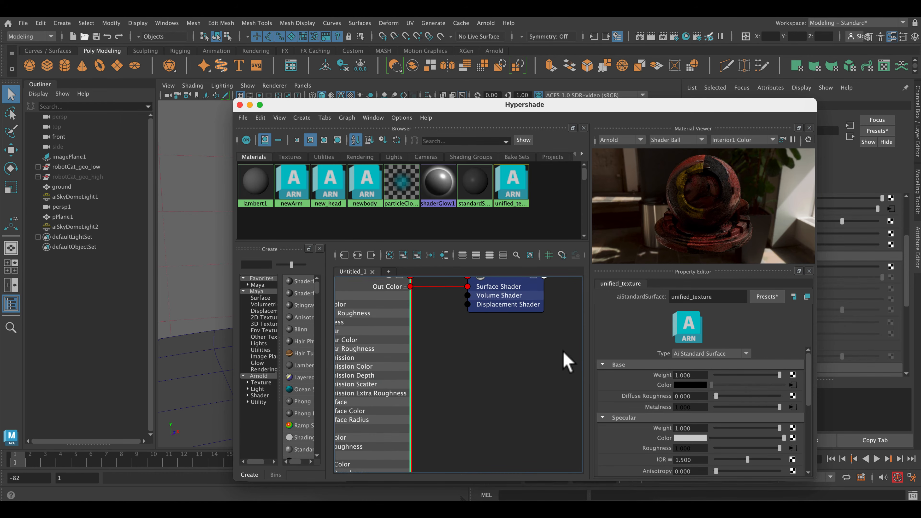
pyautogui.keyDown('alt'); pyautogui.moveTo(556, 370); pyautogui.dragTo(551, 421, button='middle'); pyautogui.keyUp('alt')
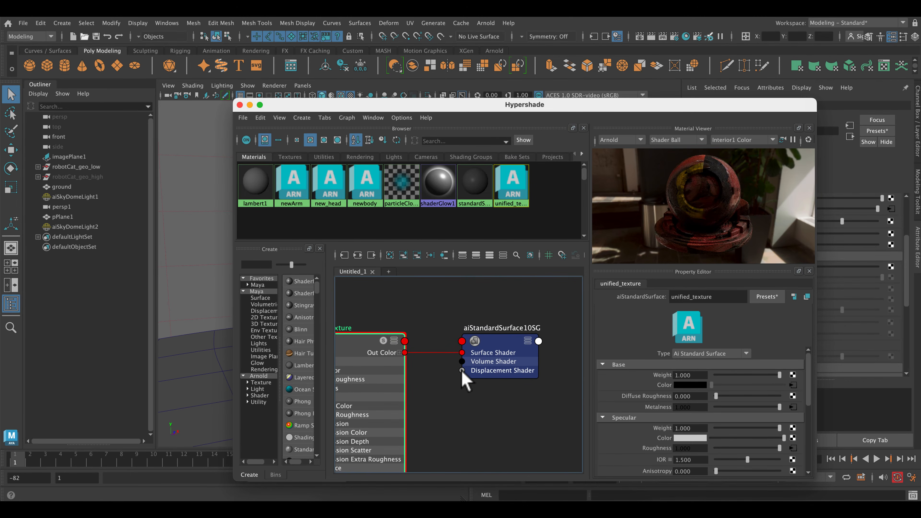
pyautogui.moveTo(462, 371); pyautogui.dragTo(493, 380)
pyautogui.click(495, 380)
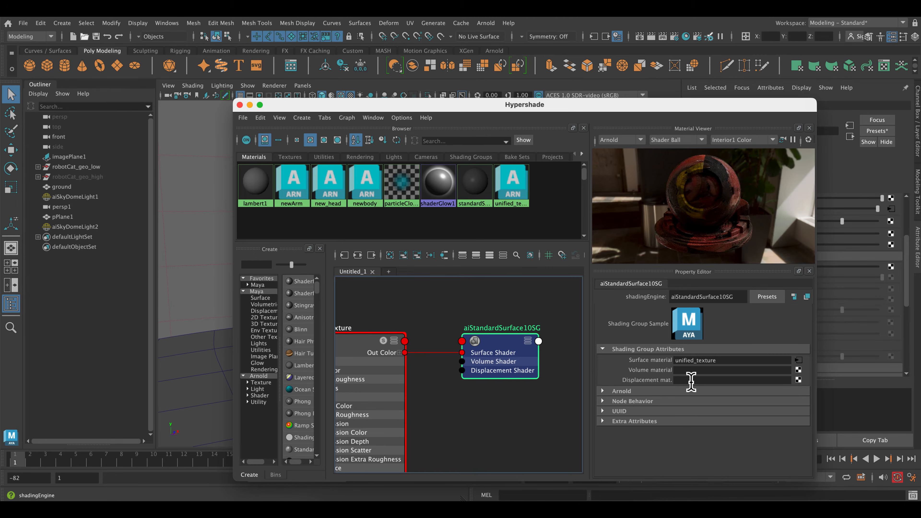
pyautogui.click(797, 379)
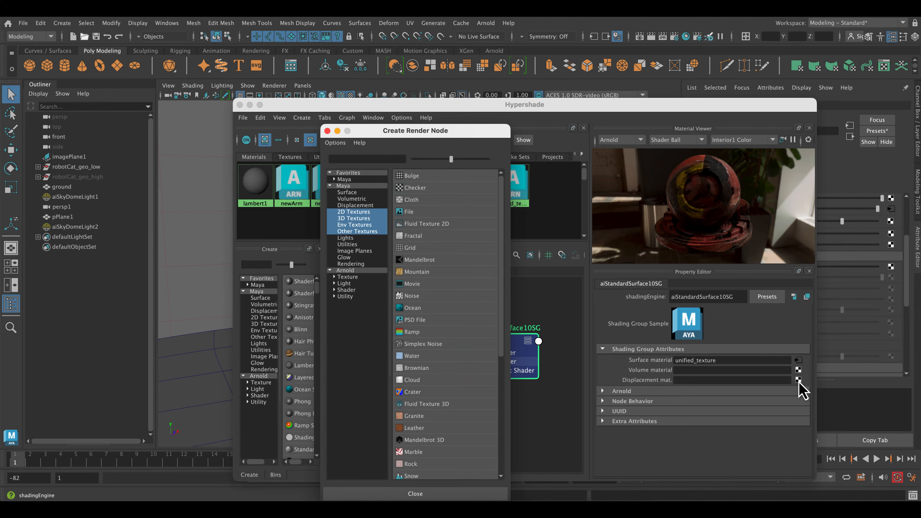
pyautogui.click(435, 214)
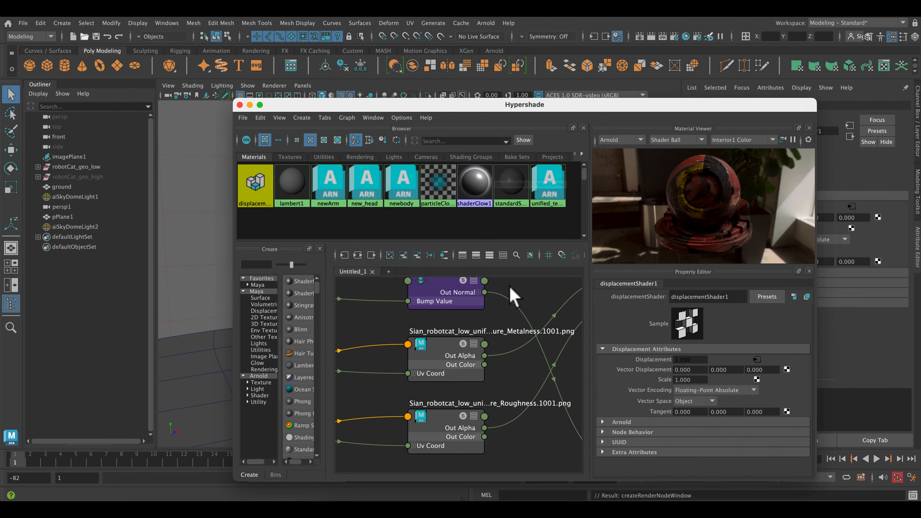
# Load the robot cat's unified_texture Height.1001.png map from the RobotCatTextures folder into the displacement File texture.
pyautogui.click(756, 359)
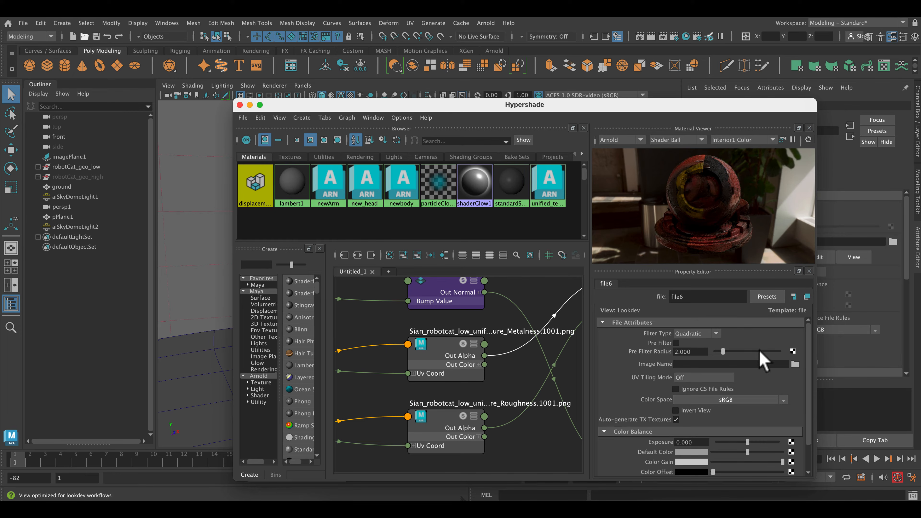
pyautogui.click(795, 363)
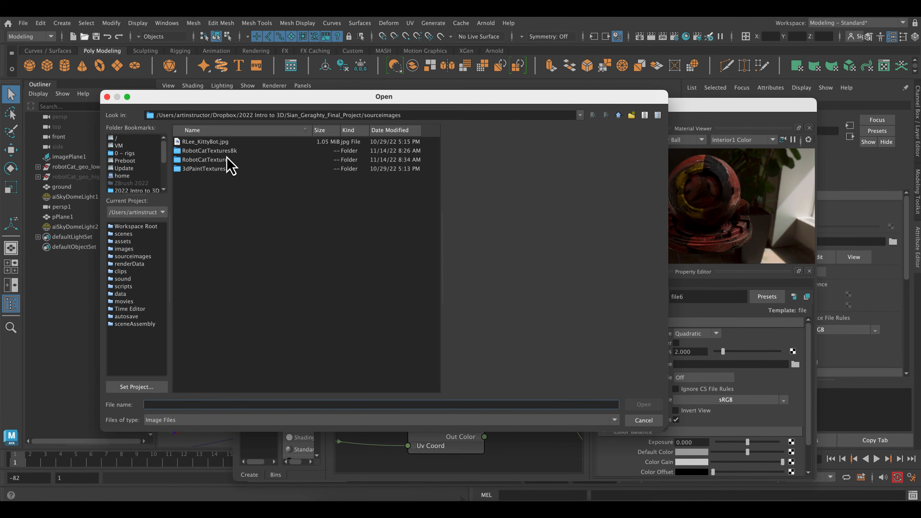
pyautogui.doubleClick(217, 160)
pyautogui.click(228, 160)
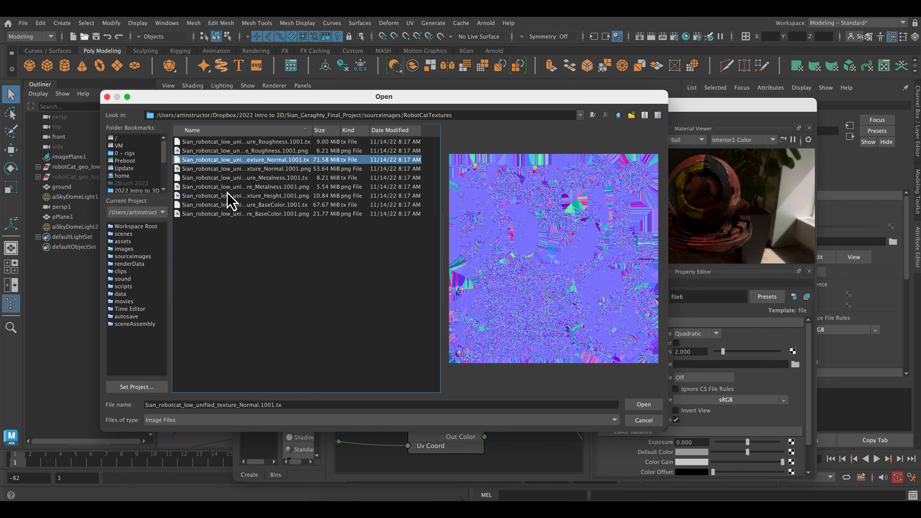
pyautogui.click(228, 195)
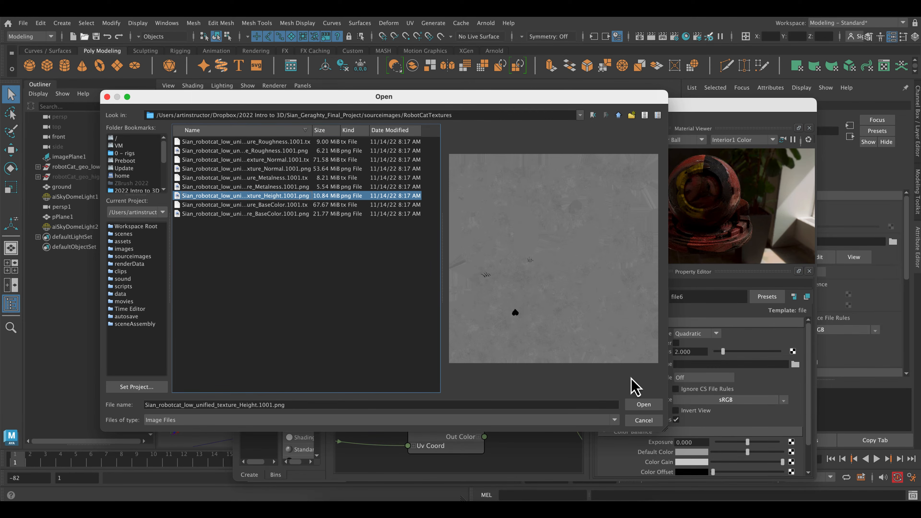
pyautogui.click(643, 404)
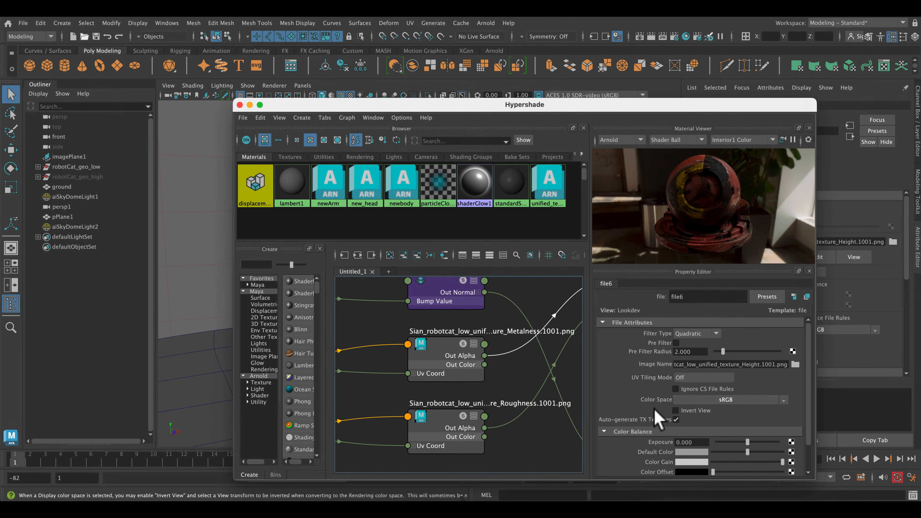
# Set the height map's color space to Raw, enable Ignore CS File Rules, and close the Hypershade.
pyautogui.click(783, 400)
pyautogui.moveTo(802, 425)
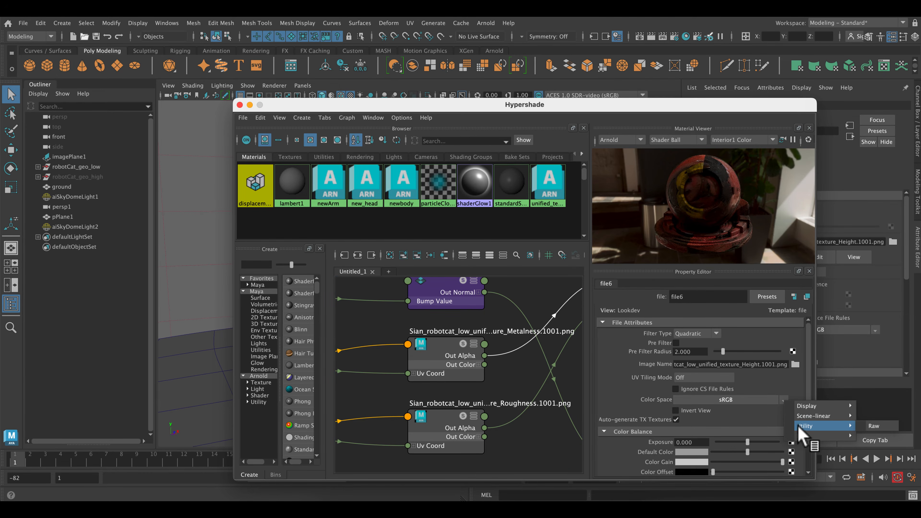
pyautogui.click(864, 427)
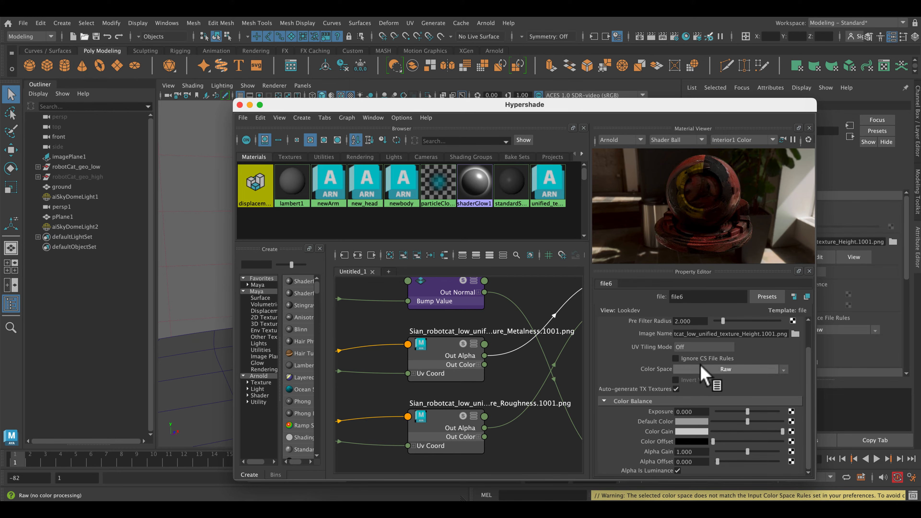
pyautogui.scroll(-2, 685, 368)
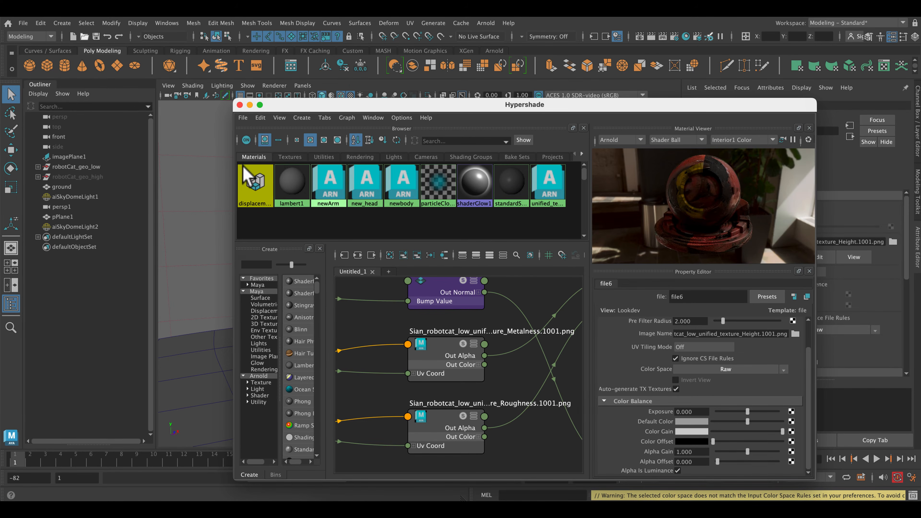
pyautogui.click(240, 104)
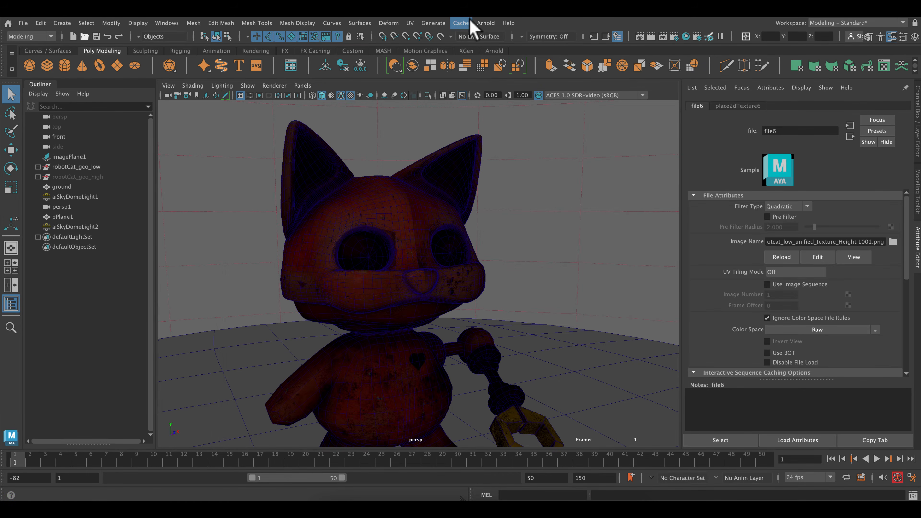
# Open the Arnold RenderView and set the height texture's Alpha Offset to -0.5 in its Color Balance settings.
pyautogui.click(480, 24)
pyautogui.click(507, 54)
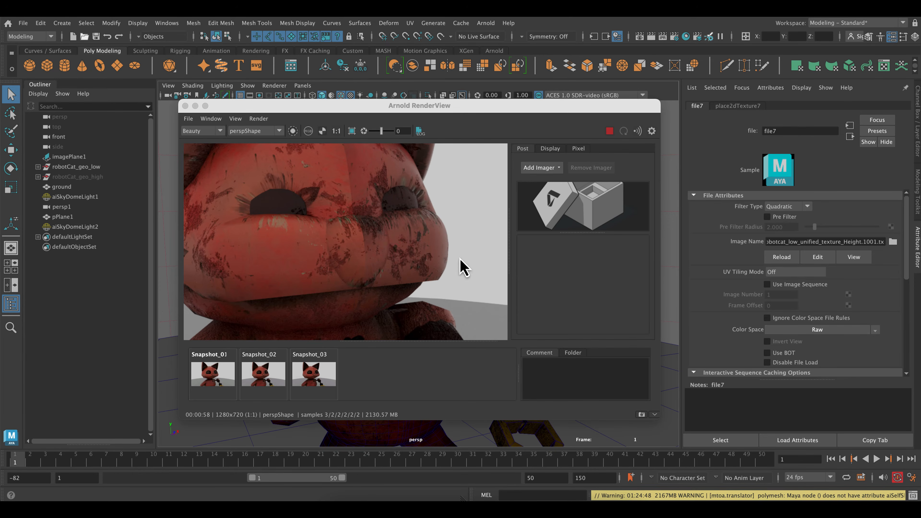
pyautogui.scroll(-5, 759, 308)
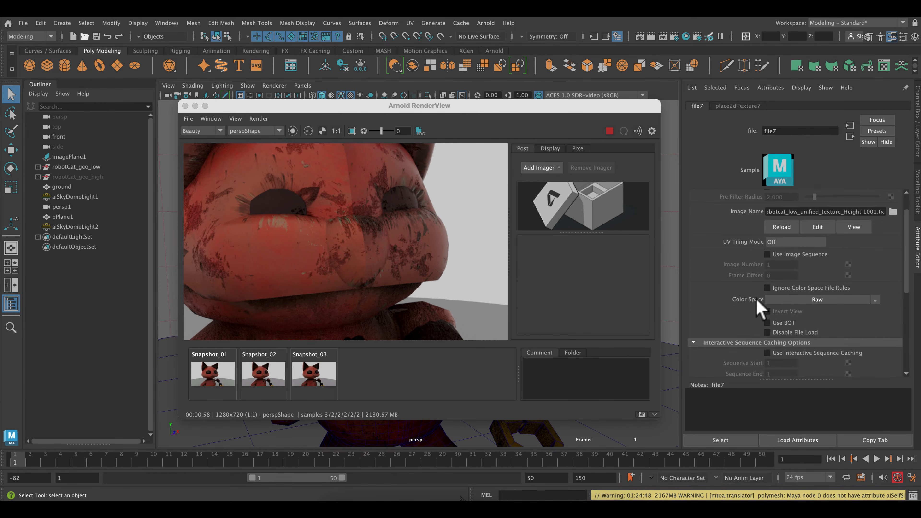
pyautogui.scroll(-2, 760, 307)
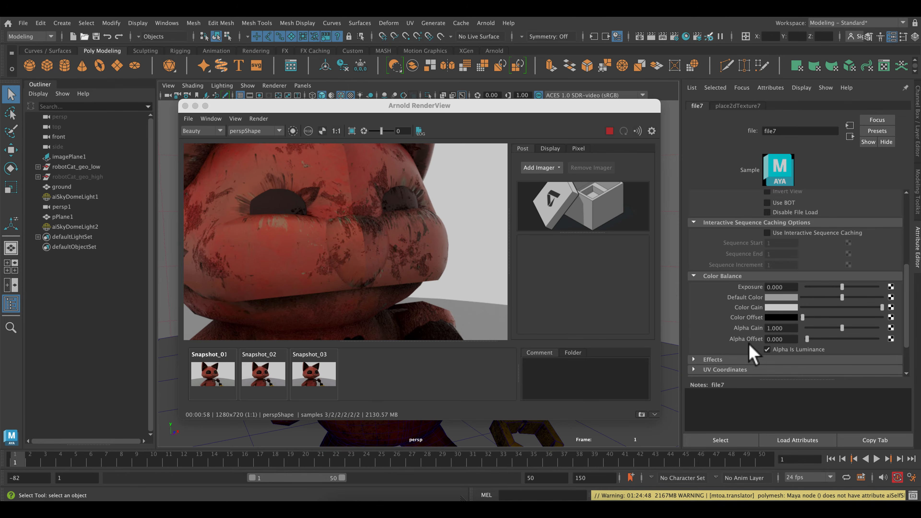
pyautogui.scroll(3, 731, 299)
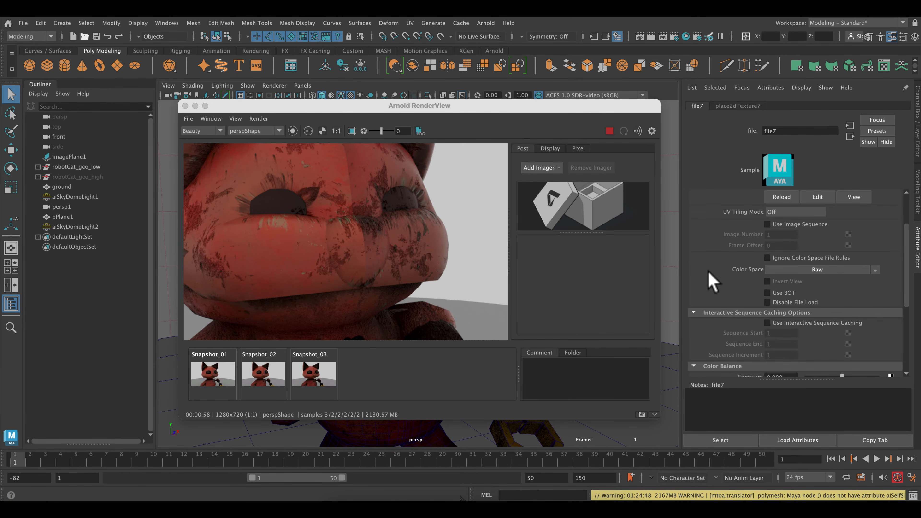
pyautogui.scroll(2, 711, 278)
pyautogui.scroll(-1, 747, 287)
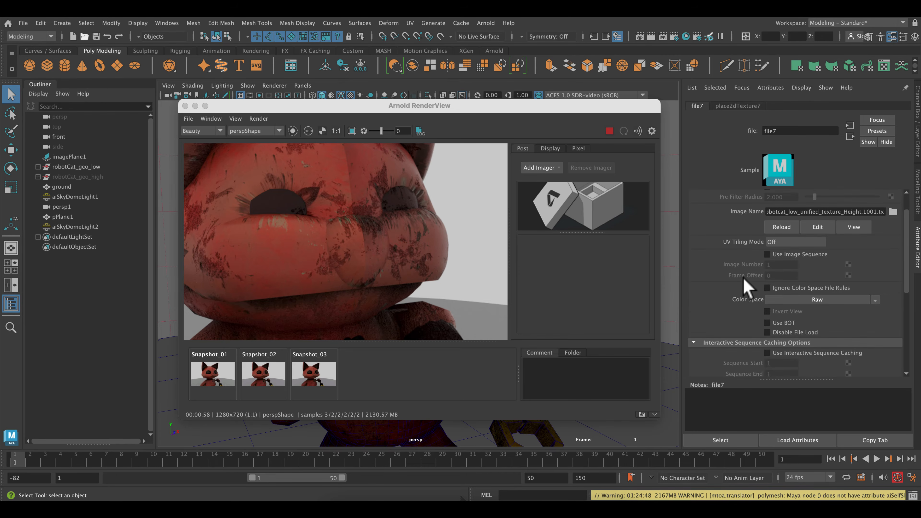
pyautogui.scroll(-5, 758, 276)
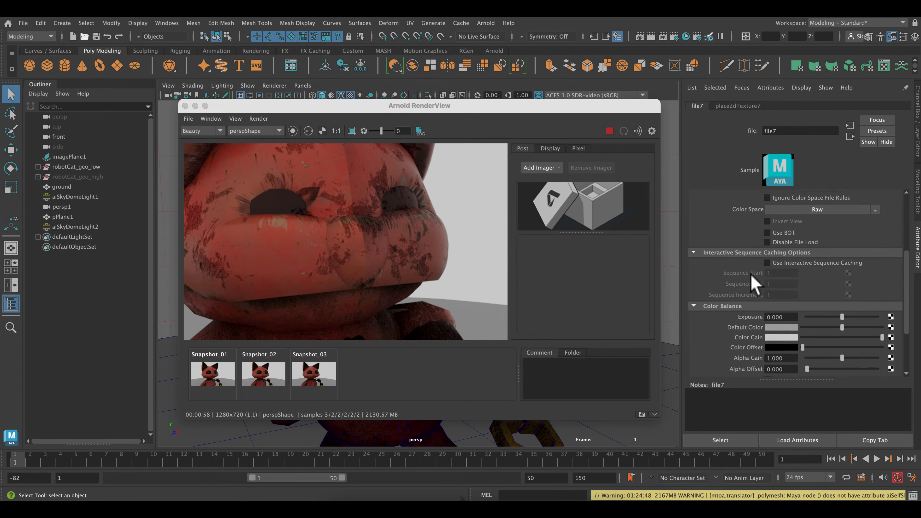
pyautogui.click(789, 308)
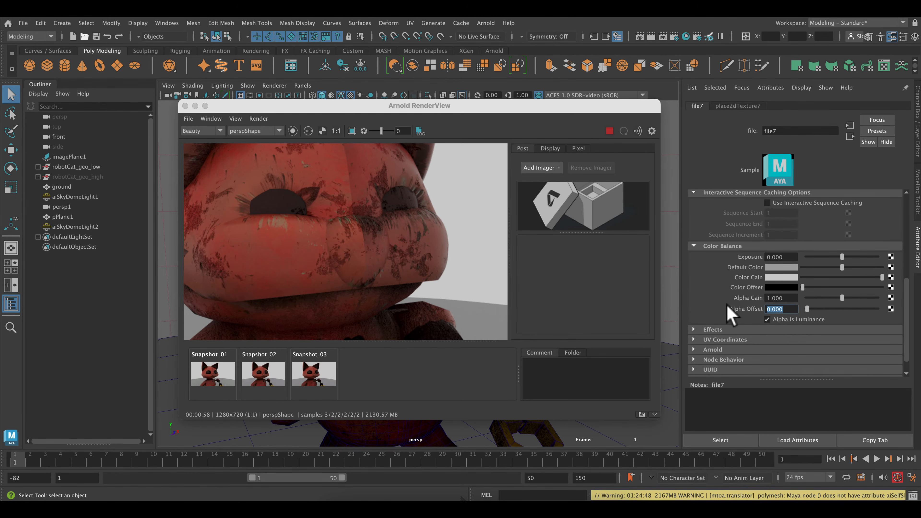
pyautogui.write('-')
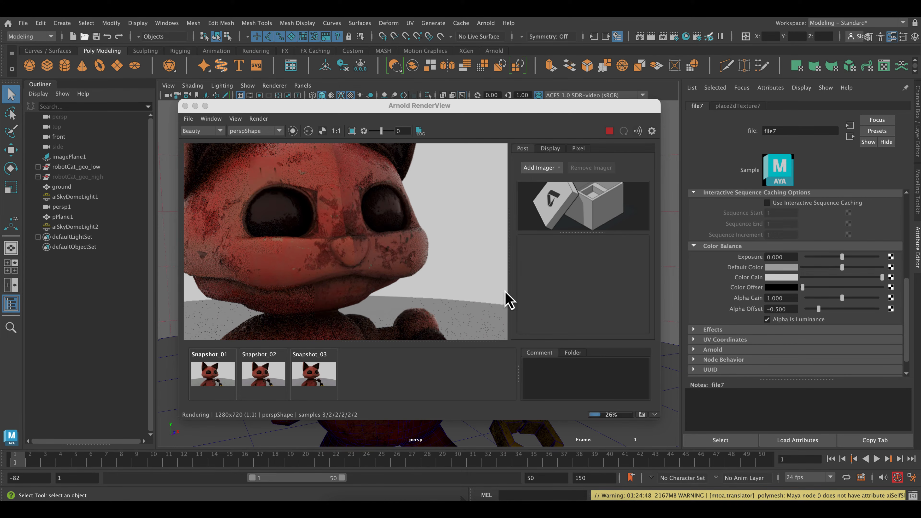
# Store a snapshot of the displaced render, compare Snapshot_03 with Snapshot_04, and close the Arnold RenderView.
pyautogui.click(642, 414)
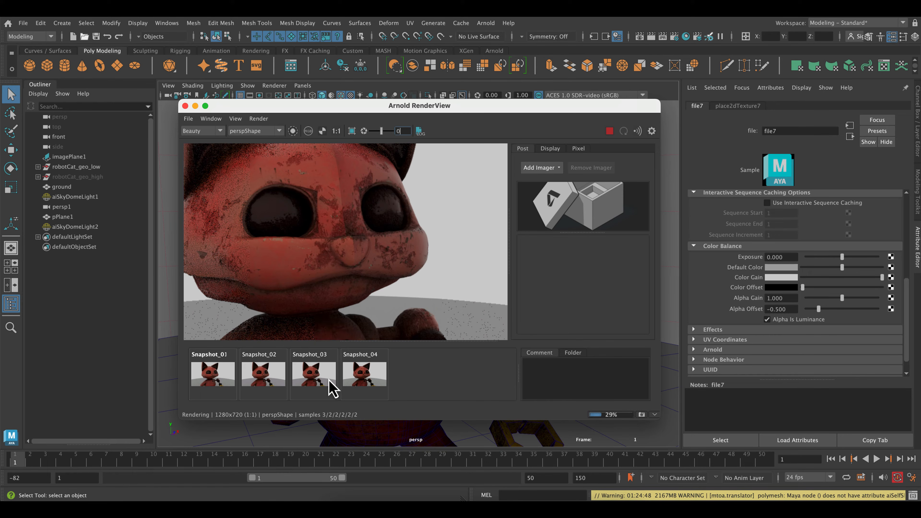
pyautogui.click(332, 389)
pyautogui.click(353, 376)
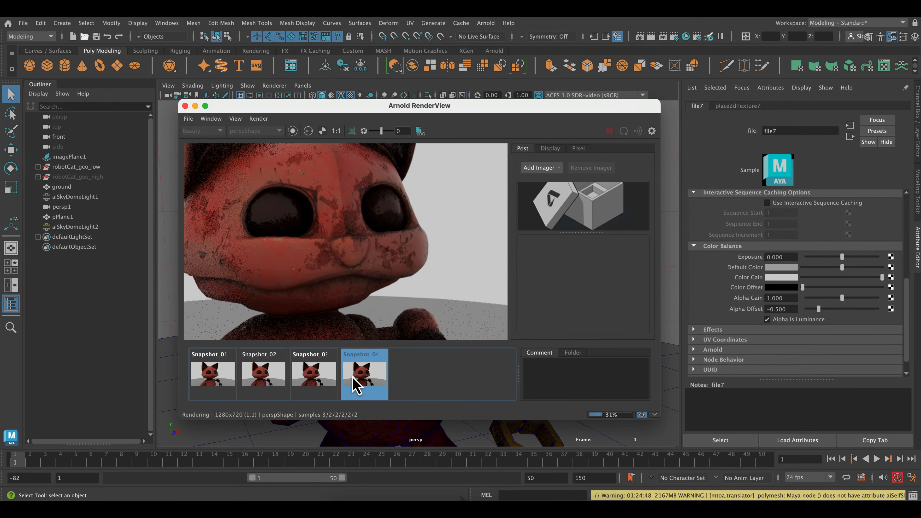
pyautogui.click(319, 384)
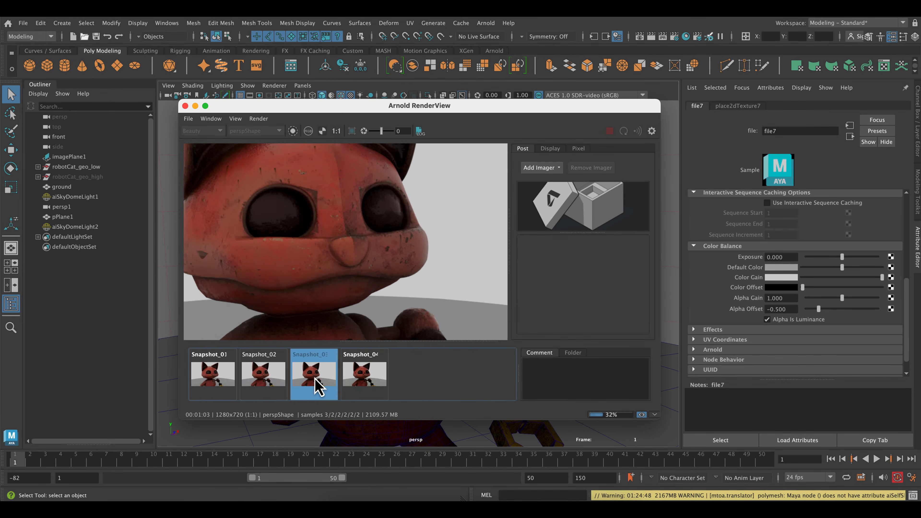
pyautogui.click(349, 379)
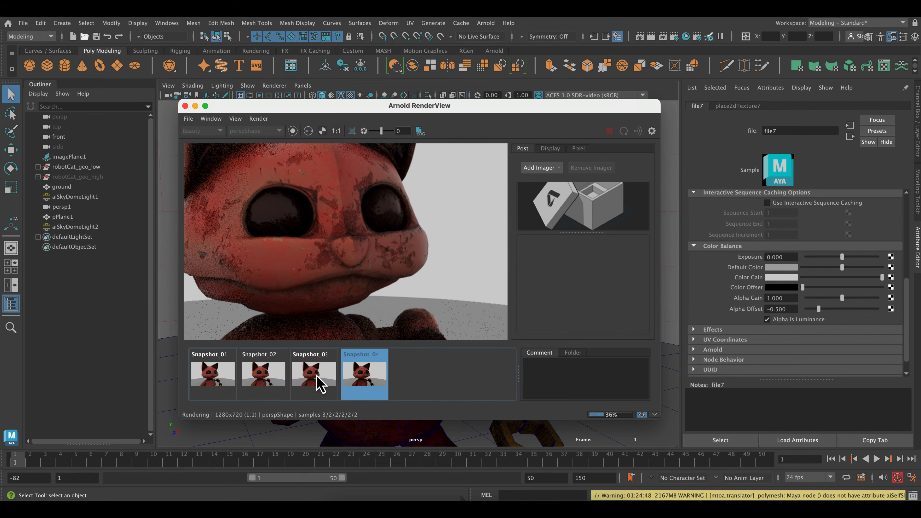
pyautogui.click(317, 382)
pyautogui.click(365, 377)
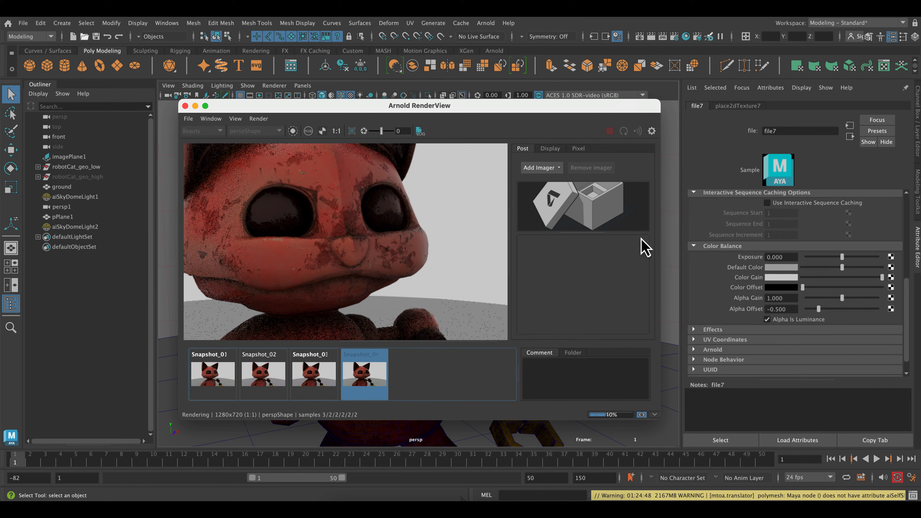
pyautogui.click(185, 106)
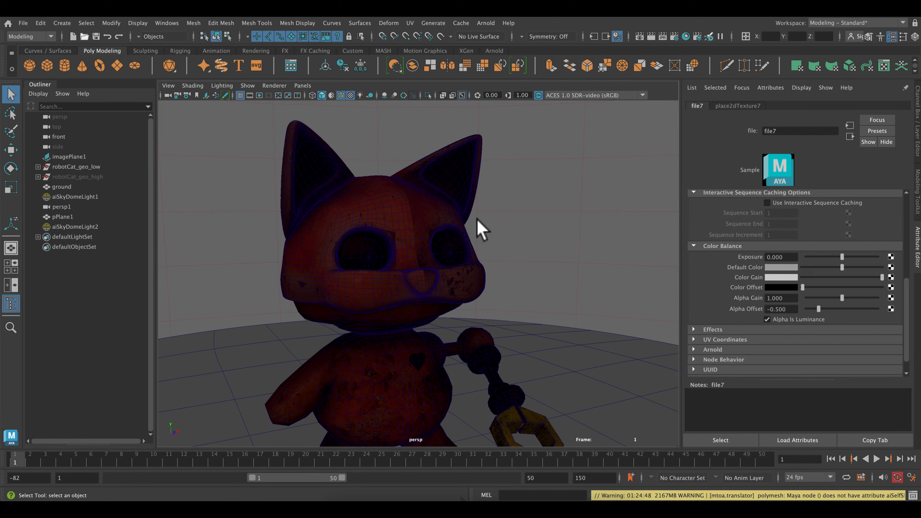
pyautogui.click(445, 256)
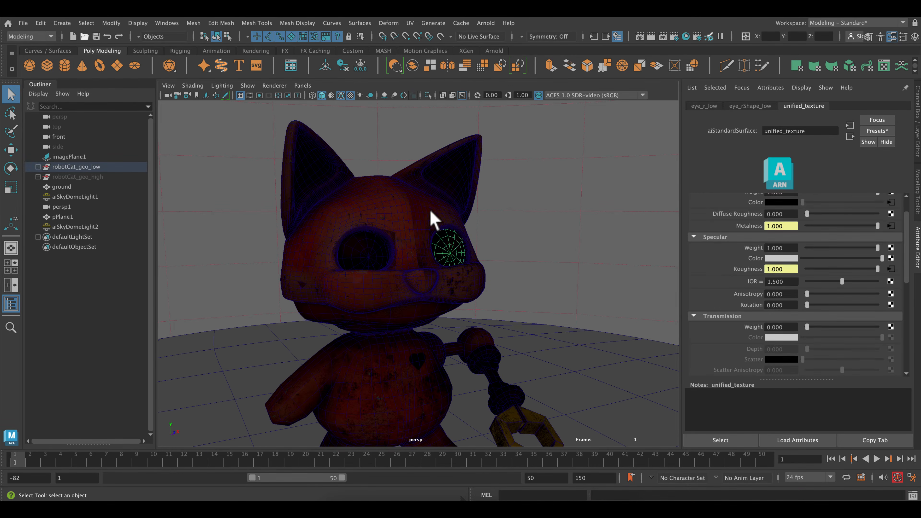
pyautogui.click(553, 204)
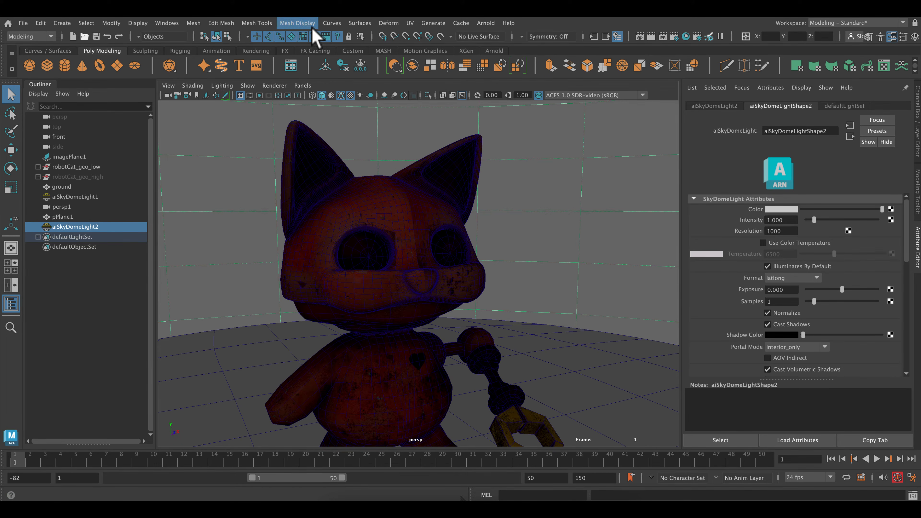
# Find the Substance plug-ins in the Plug-in Manager by searching "sub", and enable Loaded and Auto load for all of them.
pyautogui.click(180, 26)
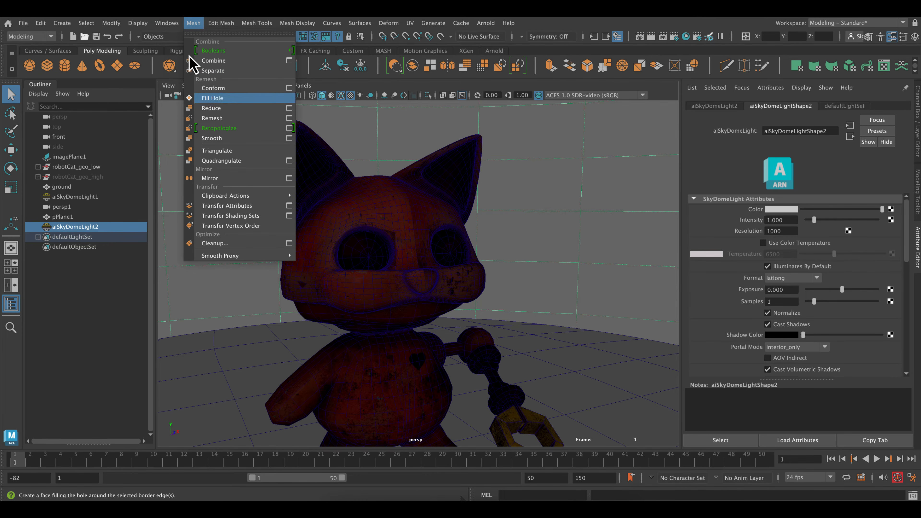
pyautogui.moveTo(200, 113)
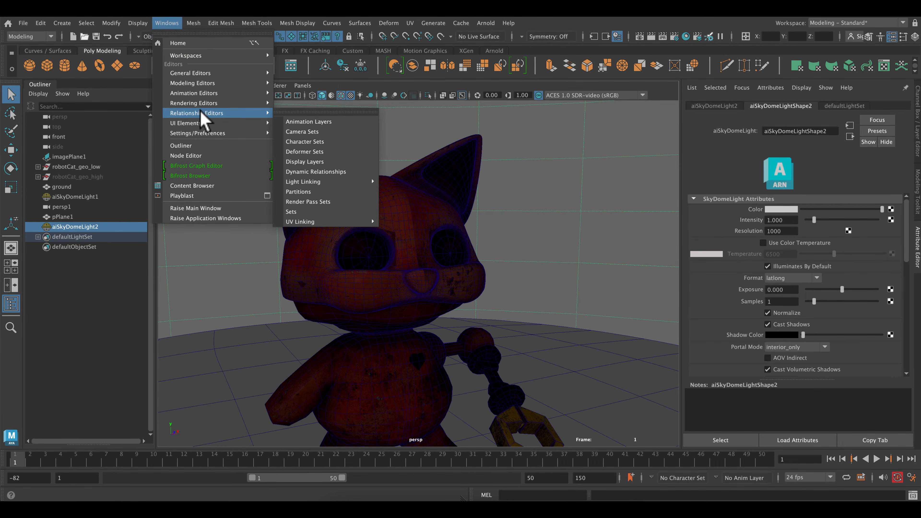
pyautogui.moveTo(236, 133)
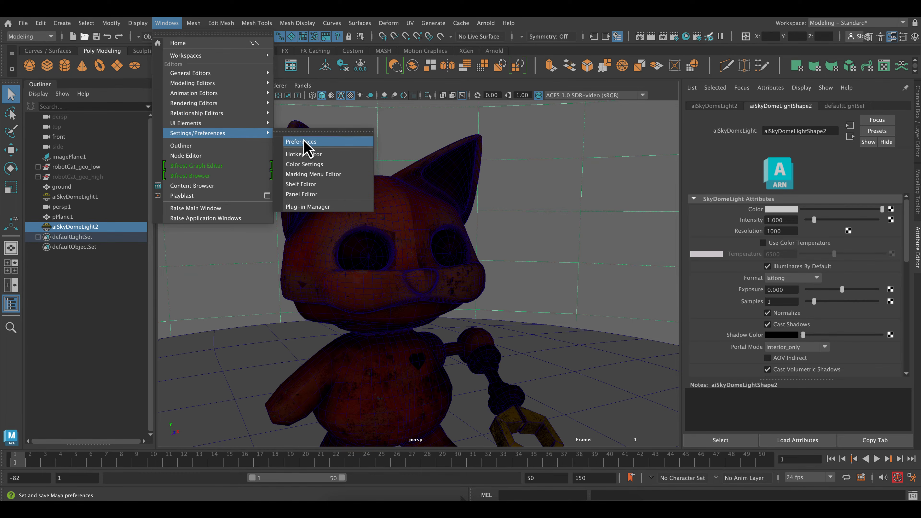
pyautogui.click(319, 207)
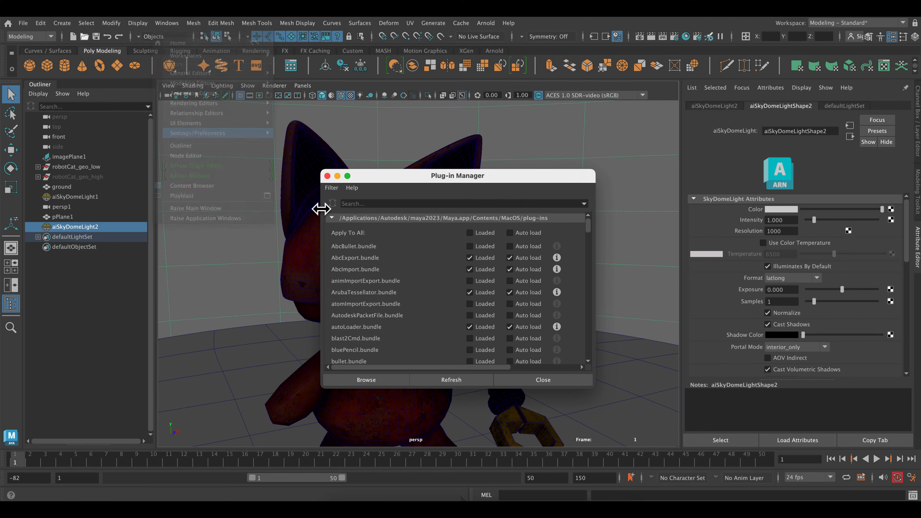
pyautogui.click(415, 204)
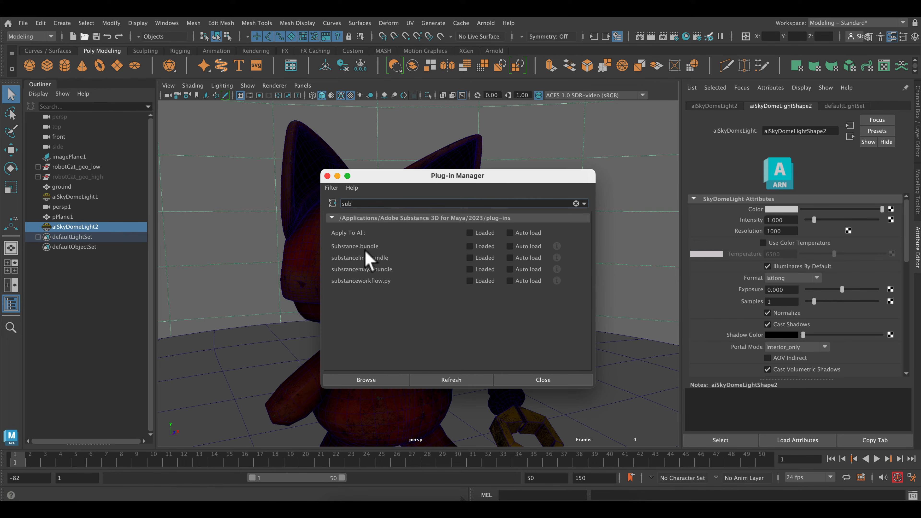
pyautogui.click(470, 233)
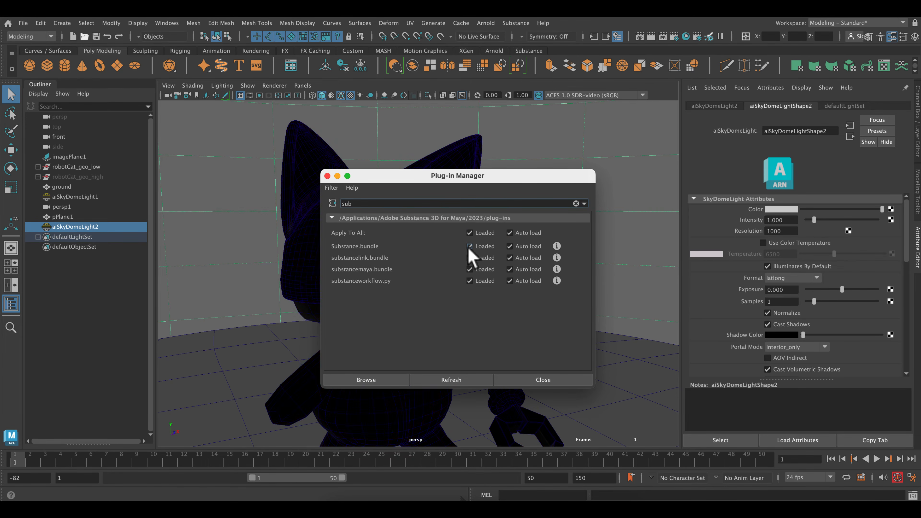
pyautogui.click(510, 234)
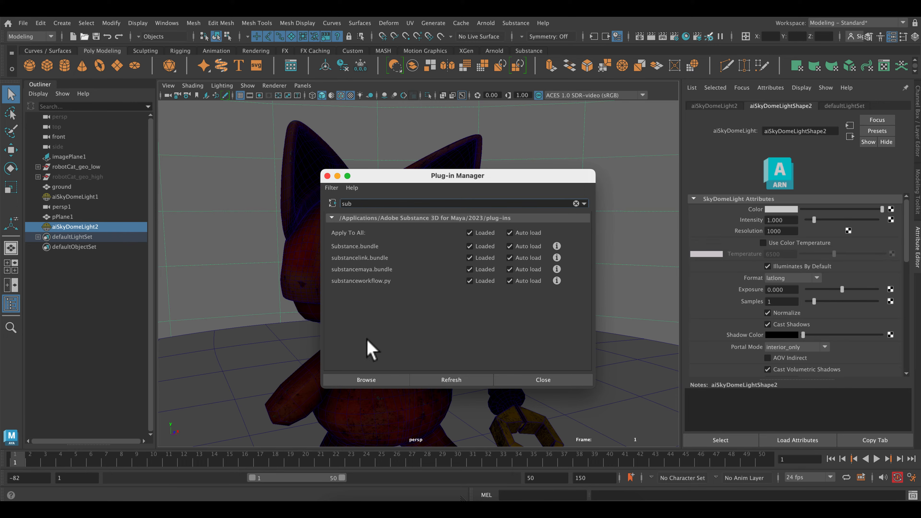
pyautogui.click(535, 379)
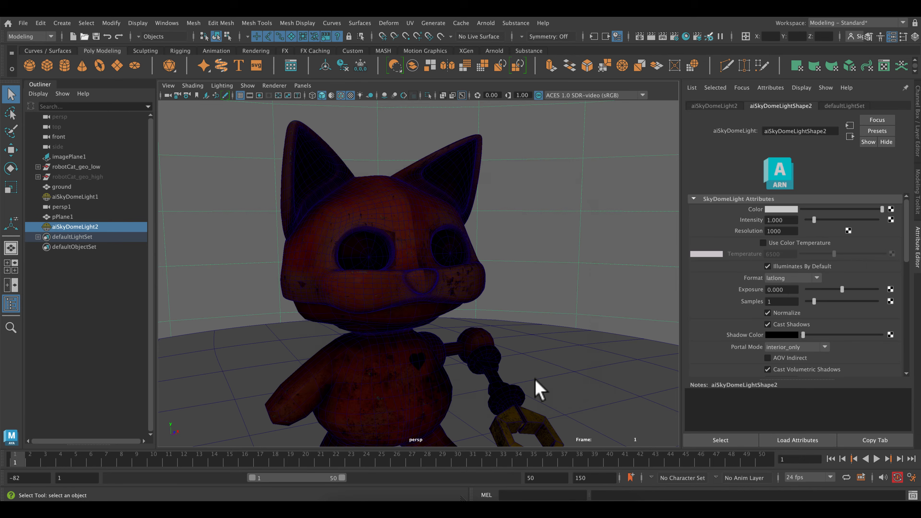
# Apply the Substance Arnold workflow to the robot cat's Roughness, Normal, Metalness, Height and BaseColor PNG maps in the RobotCatTextures folder.
pyautogui.click(530, 51)
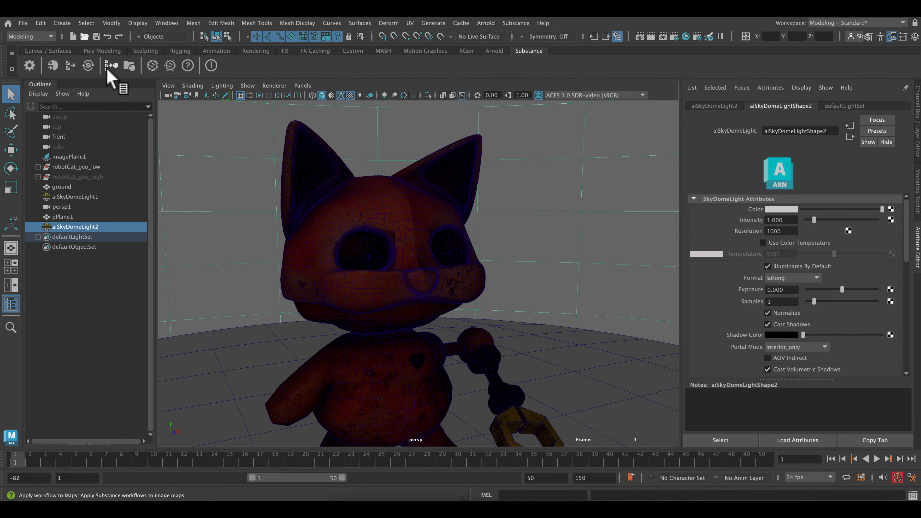
pyautogui.click(113, 66)
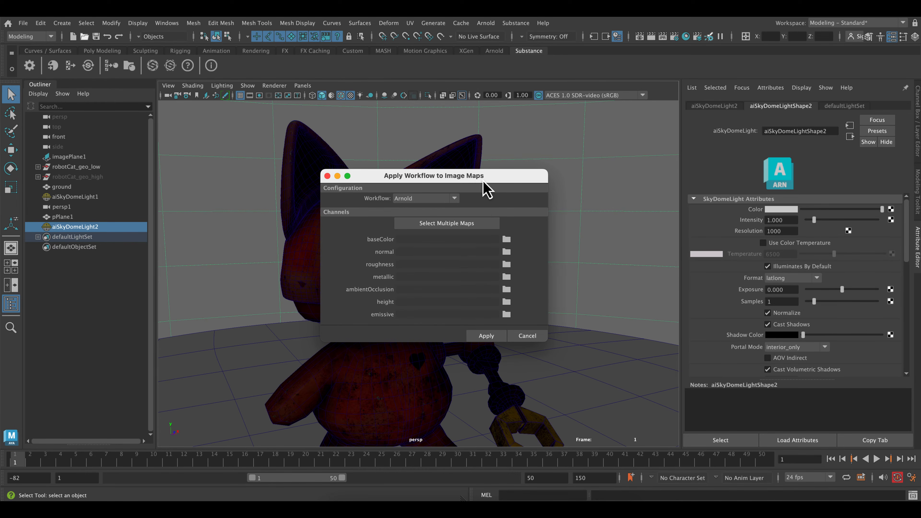
pyautogui.click(429, 224)
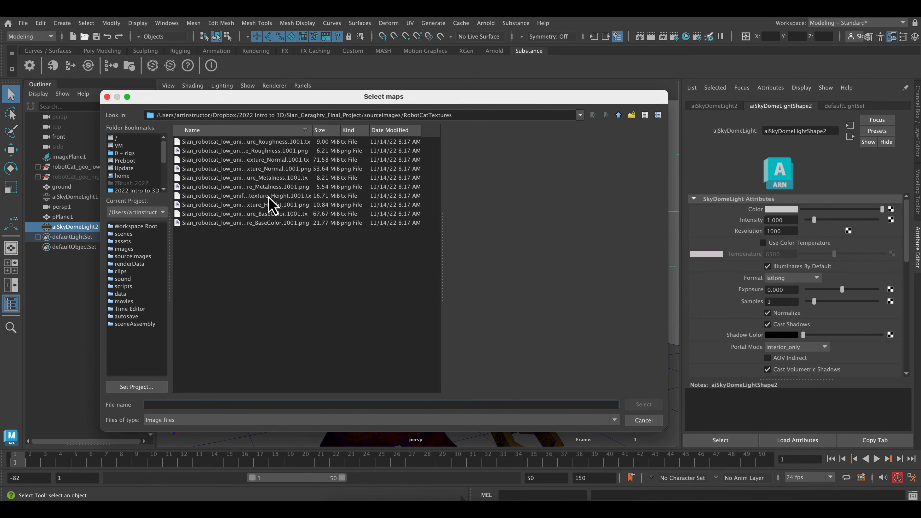
pyautogui.click(362, 132)
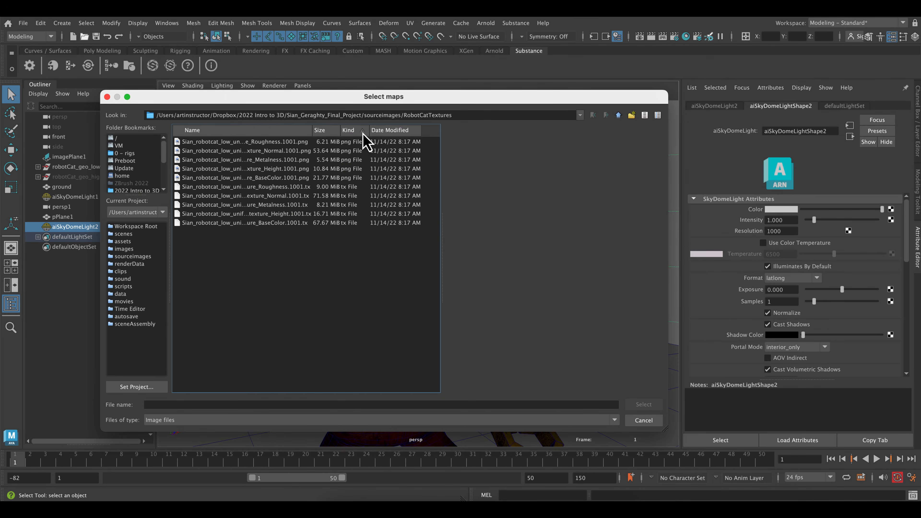
pyautogui.click(301, 145)
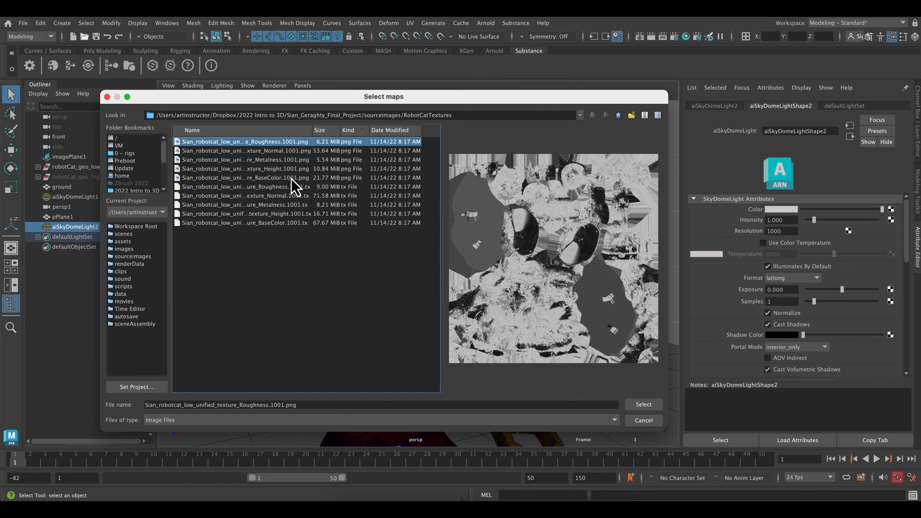
pyautogui.keyDown('shift'); pyautogui.click(292, 178); pyautogui.keyUp('shift')
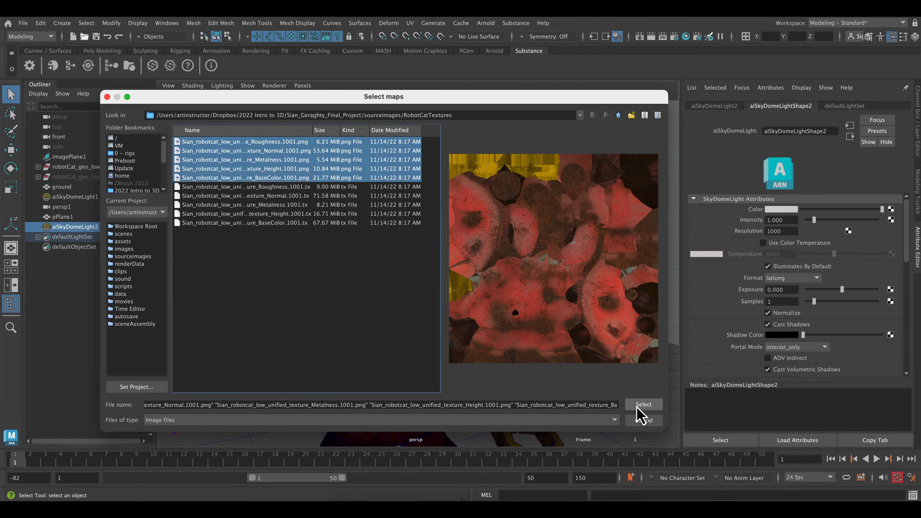
pyautogui.click(652, 407)
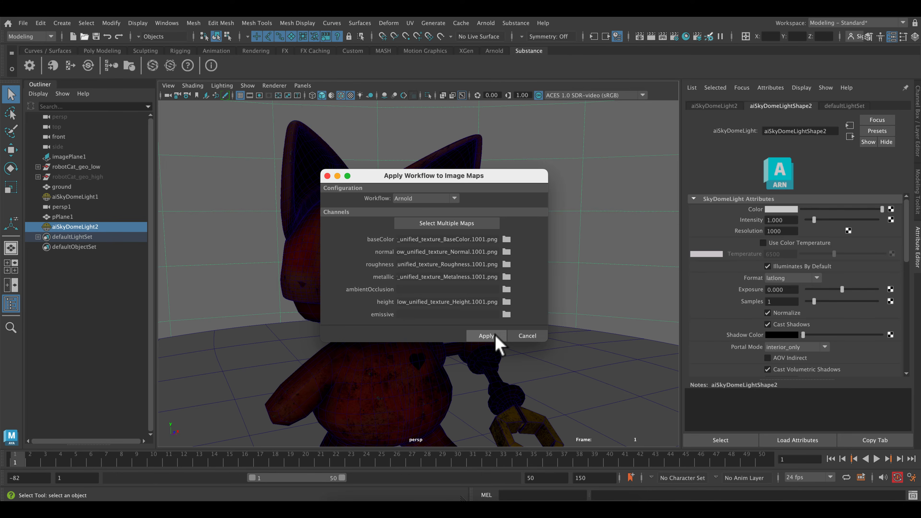
pyautogui.click(486, 336)
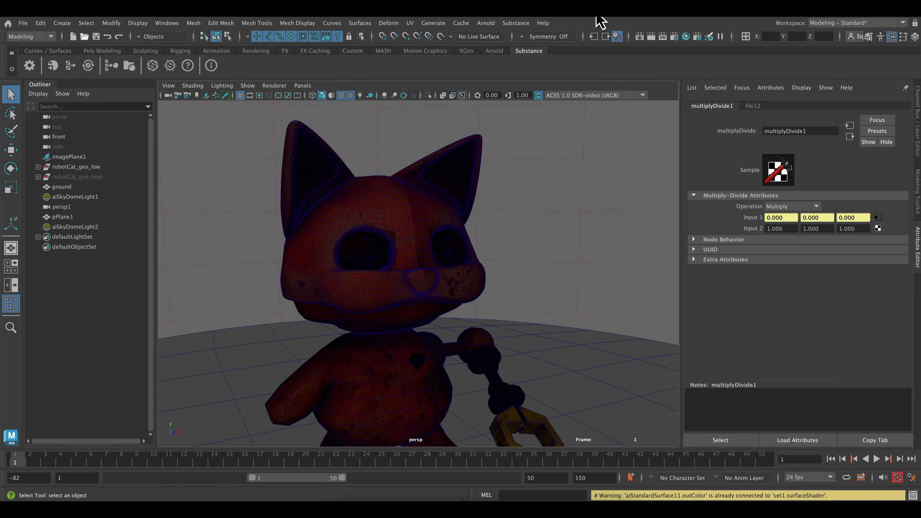
# Open the Hypershade and rename the aiStandardSurface11 material to new_CatMaterial.
pyautogui.click(686, 36)
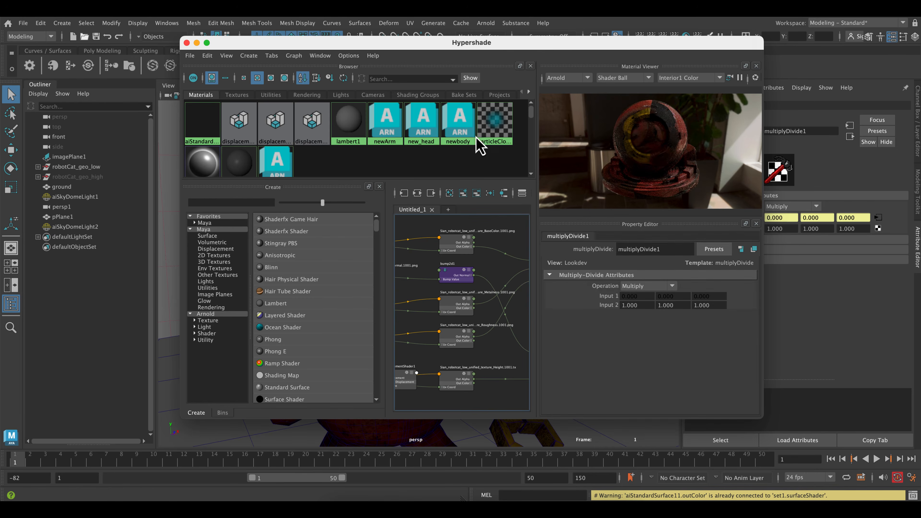
pyautogui.click(203, 131)
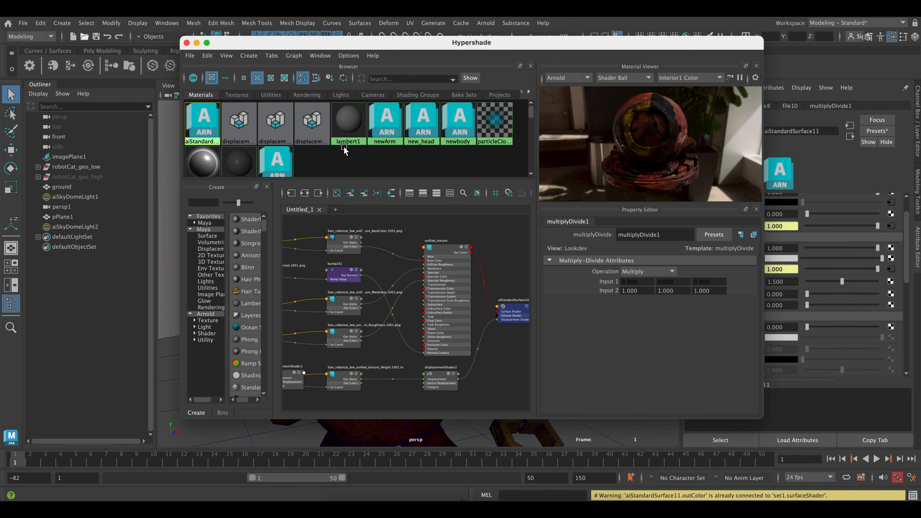
pyautogui.moveTo(680, 234); pyautogui.dragTo(575, 231)
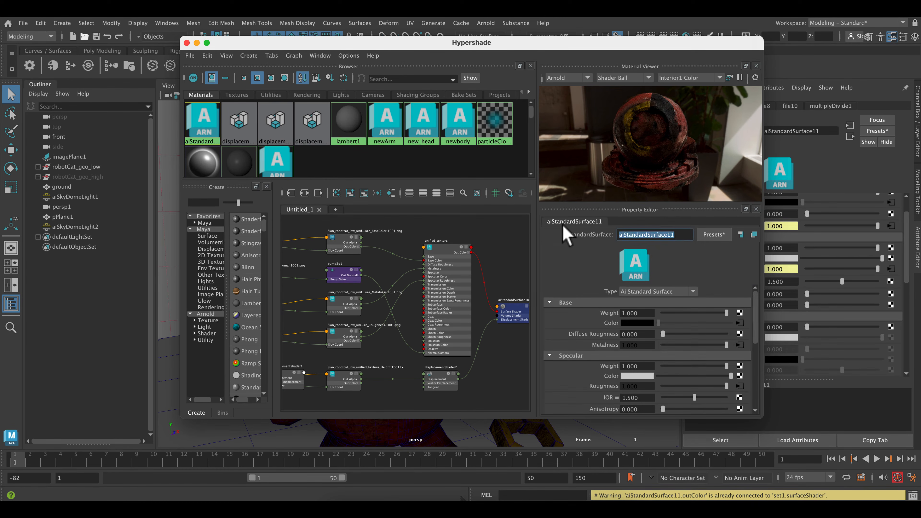
pyautogui.write('new_CatMateri')
pyautogui.write('al')
pyautogui.press('Return')
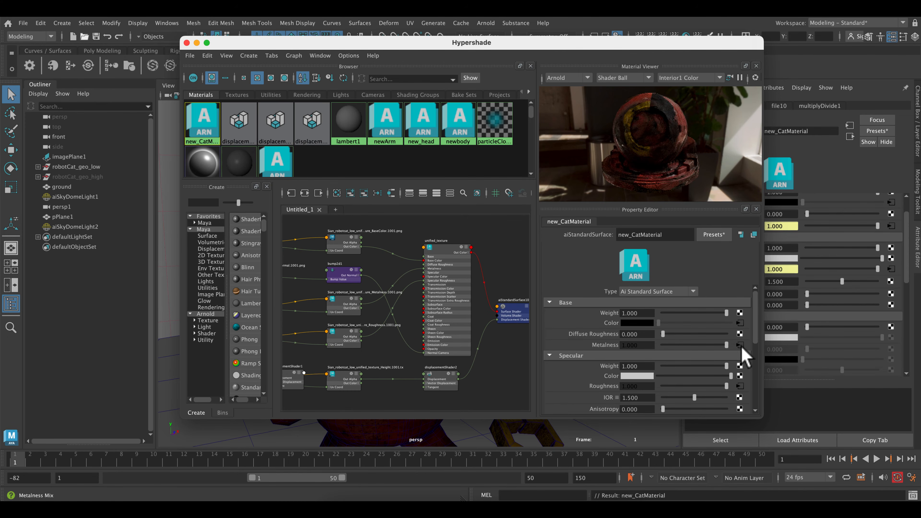
# Inspect new_CatMaterial's base color connection and the roughness texture's Color Space and Alpha Is Luminance settings.
pyautogui.scroll(-1, 723, 370)
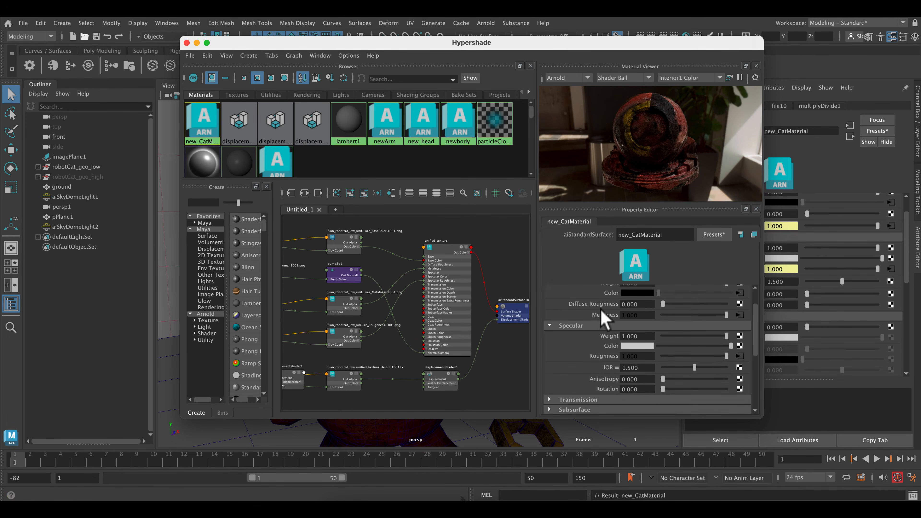
pyautogui.scroll(1, 613, 327)
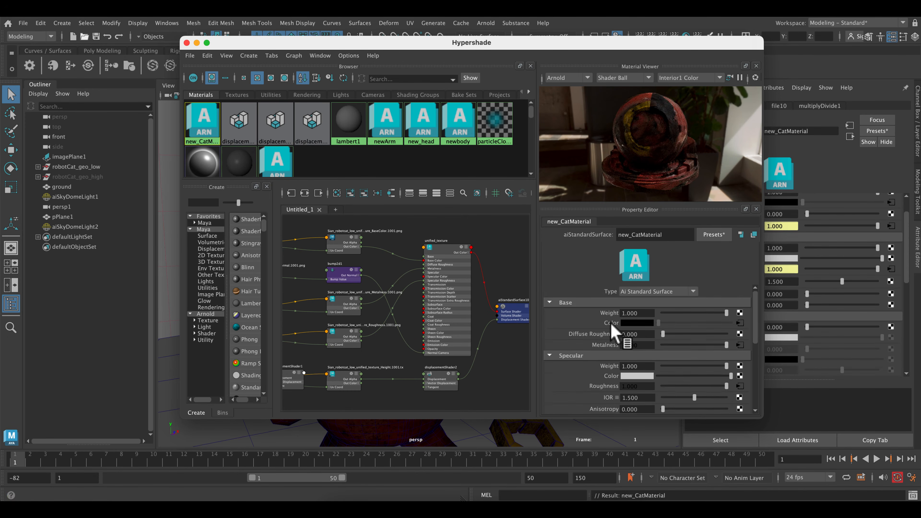
pyautogui.click(740, 324)
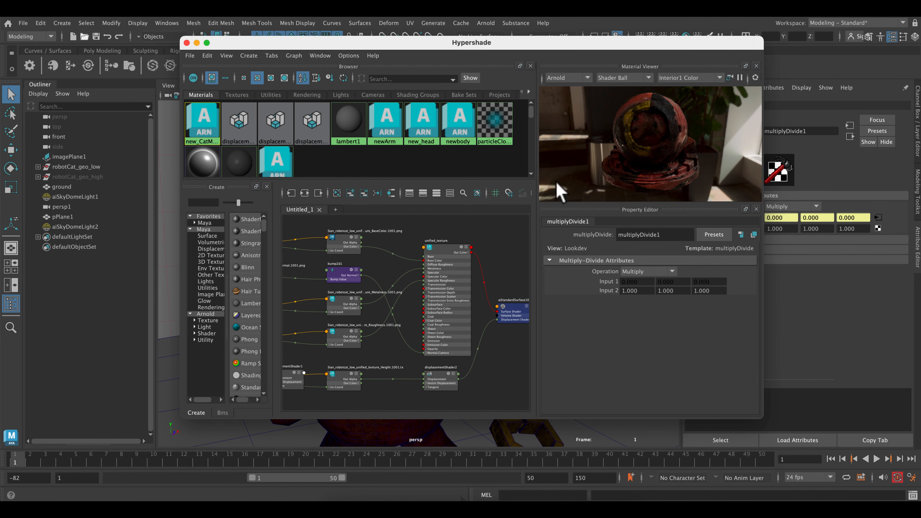
pyautogui.click(217, 125)
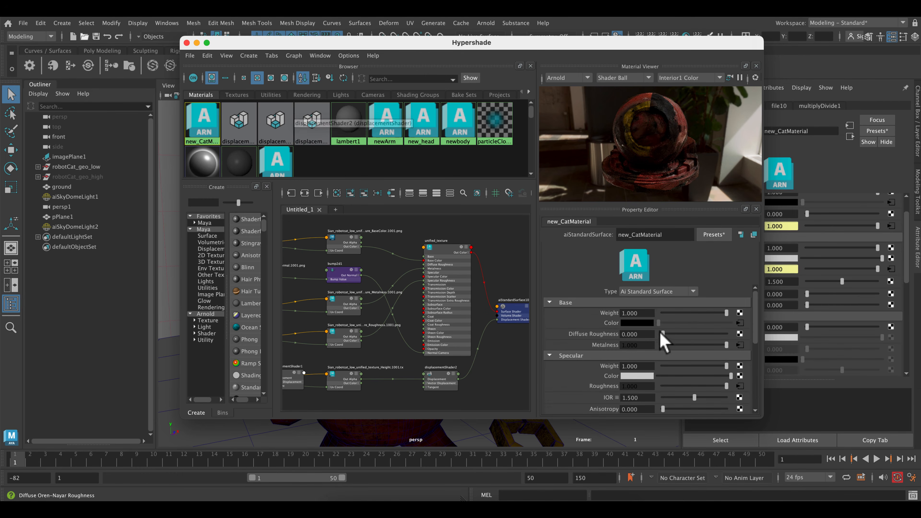
pyautogui.scroll(-1, 696, 350)
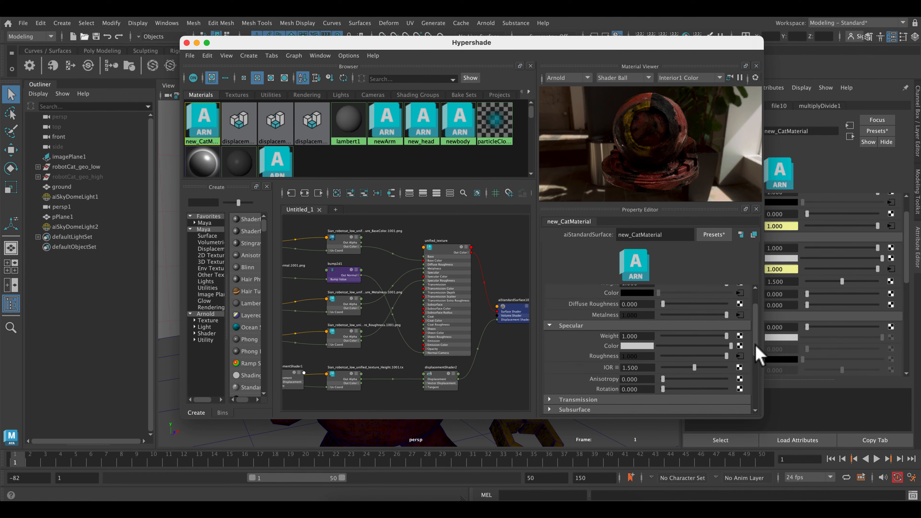
pyautogui.click(739, 356)
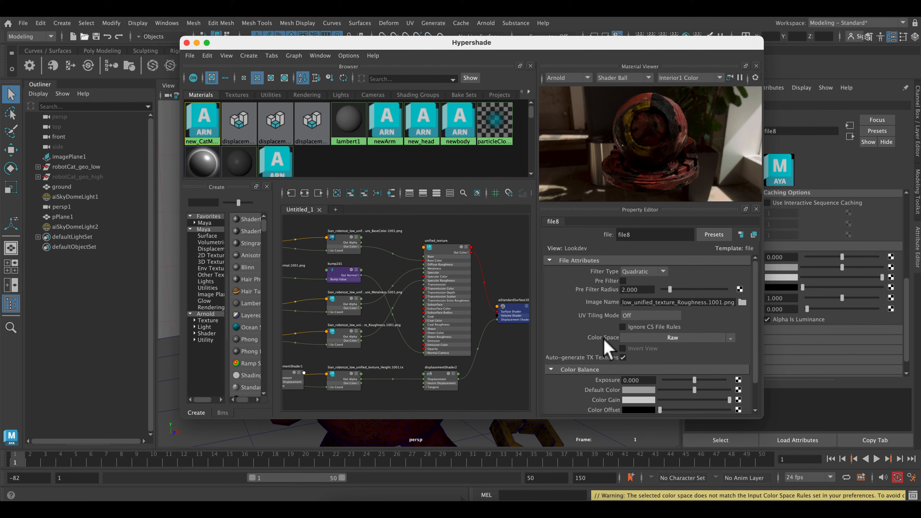
pyautogui.scroll(-2, 659, 338)
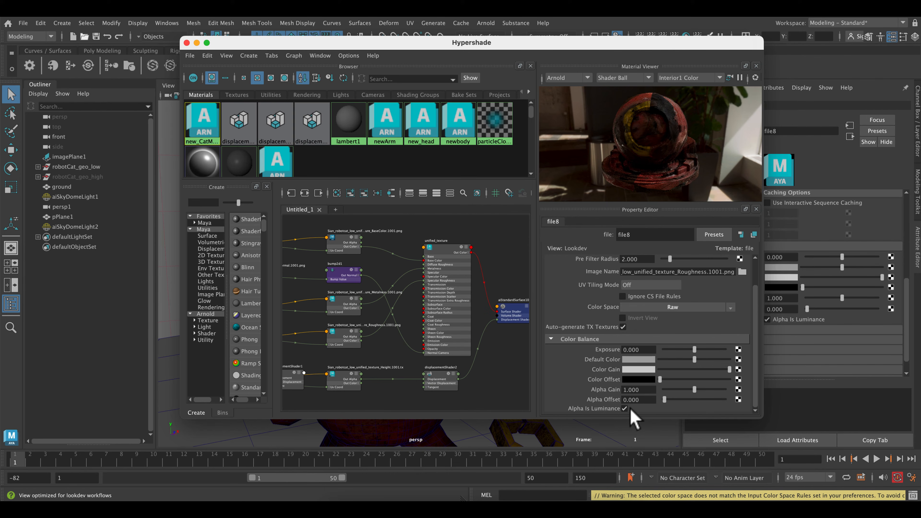
# Inspect the normal map's file settings through new_CatMaterial's Bump Mapping connection, and close the Hypershade.
pyautogui.click(203, 126)
pyautogui.scroll(-5, 705, 376)
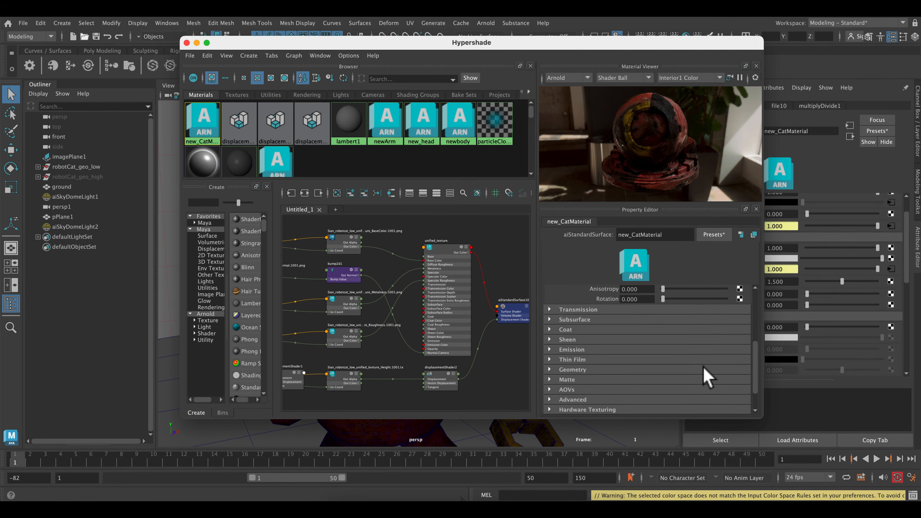
pyautogui.click(549, 369)
pyautogui.scroll(-2, 744, 395)
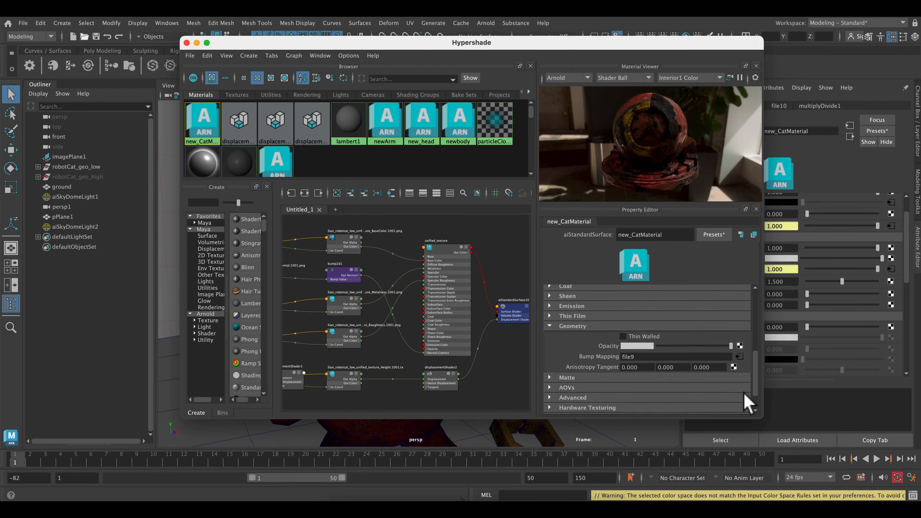
pyautogui.click(738, 386)
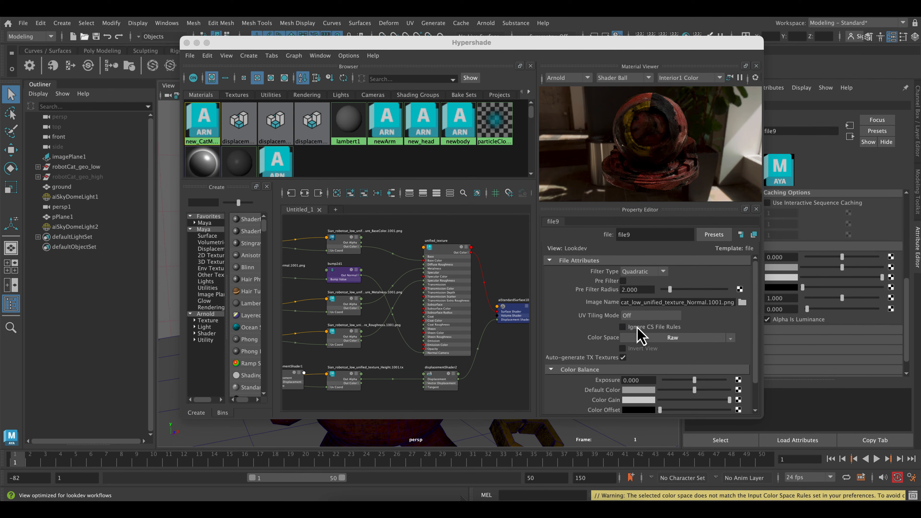
pyautogui.scroll(-2, 639, 339)
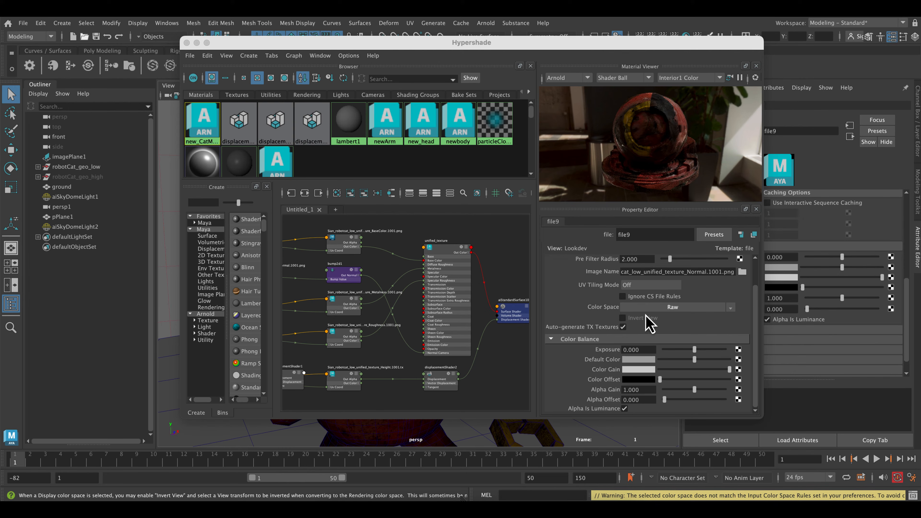
pyautogui.scroll(2, 685, 351)
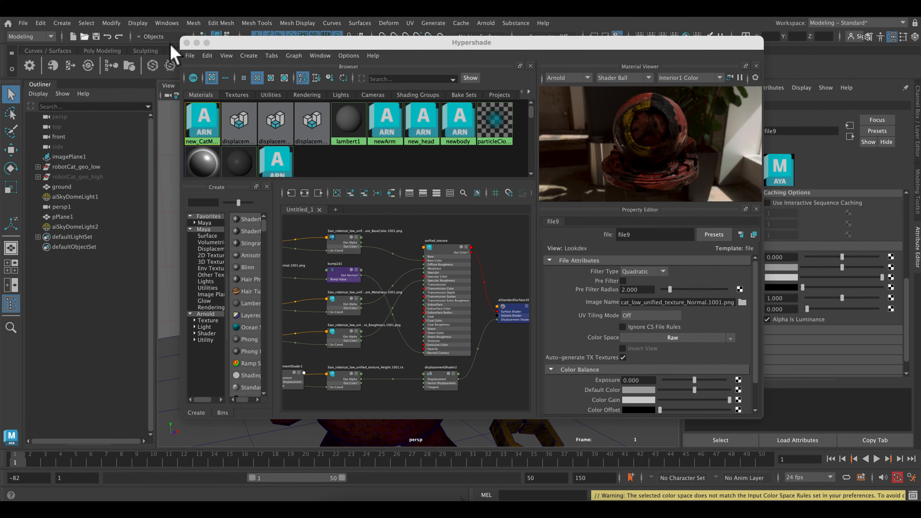
pyautogui.click(186, 42)
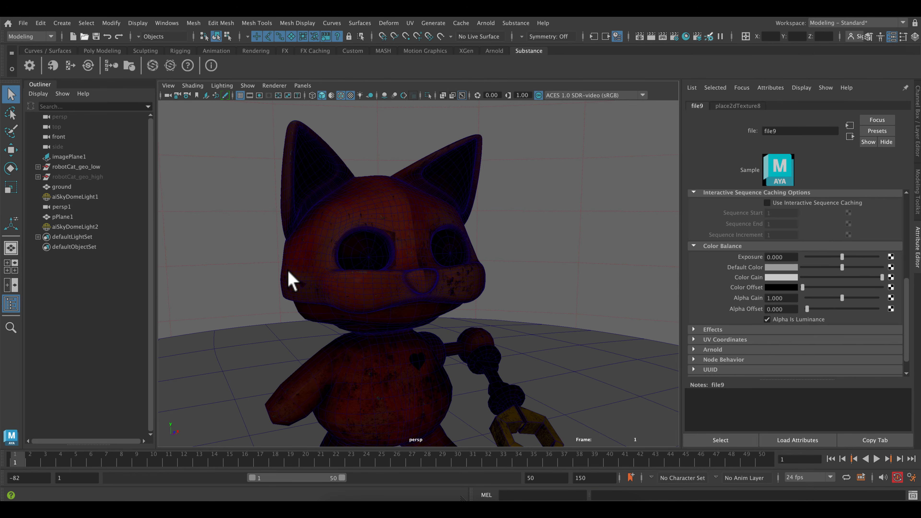
# Select all the robot cat's low-poly meshes without the sky dome and ground, and assign new_CatMaterial to them.
pyautogui.click(267, 251)
pyautogui.moveTo(316, 238); pyautogui.dragTo(363, 171, button='right')
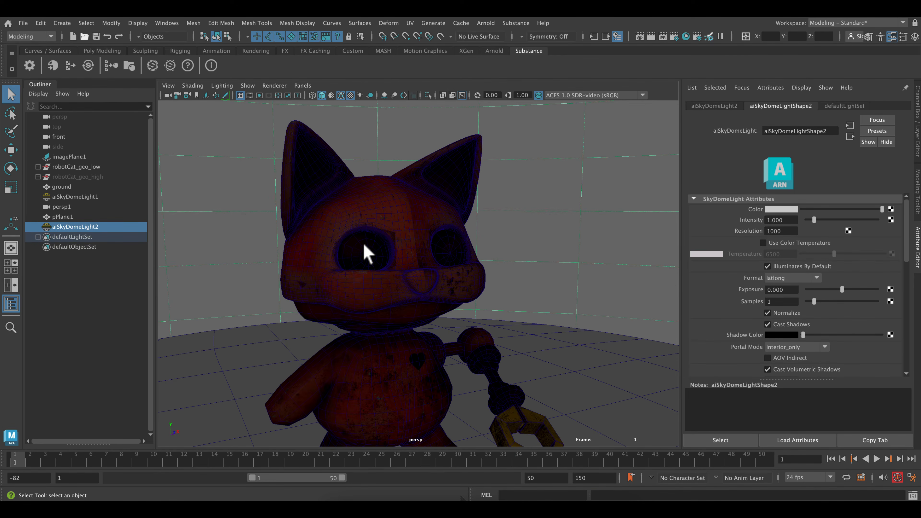
pyautogui.moveTo(241, 127); pyautogui.dragTo(580, 471)
pyautogui.keyDown('shift'); pyautogui.click(539, 339); pyautogui.keyUp('shift')
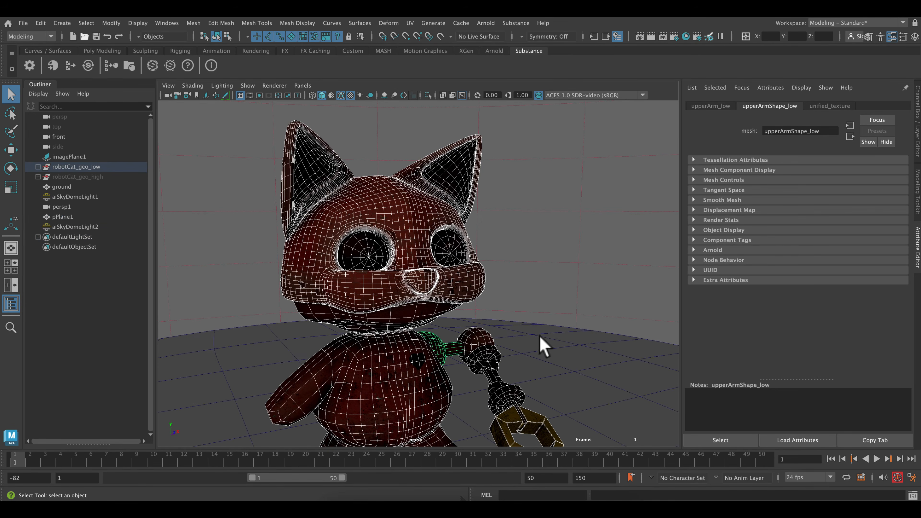
pyautogui.keyDown('shift'); pyautogui.click(568, 223); pyautogui.keyUp('shift')
pyautogui.keyDown('shift'); pyautogui.click(569, 232); pyautogui.keyUp('shift')
pyautogui.keyDown('alt'); pyautogui.moveTo(551, 348); pyautogui.dragTo(497, 262, button='right'); pyautogui.keyUp('alt')
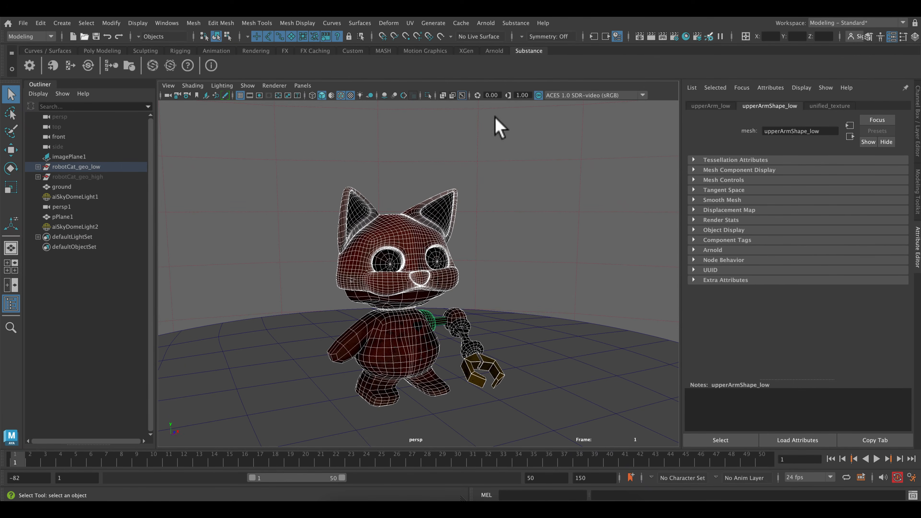
pyautogui.moveTo(496, 118); pyautogui.dragTo(568, 404, button='right')
pyautogui.click(549, 277)
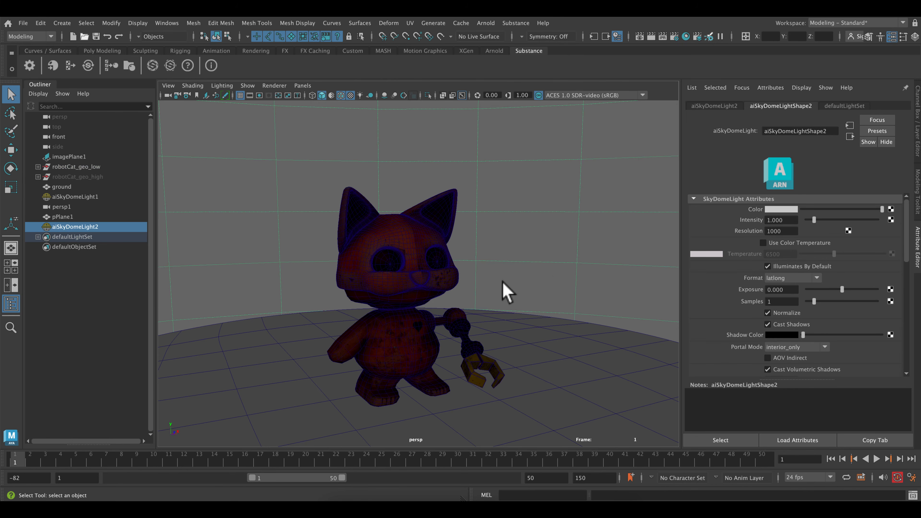
# Render a close-up of the cat's head in the Arnold RenderView to check the new material, and close the RenderView.
pyautogui.keyDown('alt'); pyautogui.moveTo(506, 292); pyautogui.dragTo(497, 329, button='right'); pyautogui.keyUp('alt')
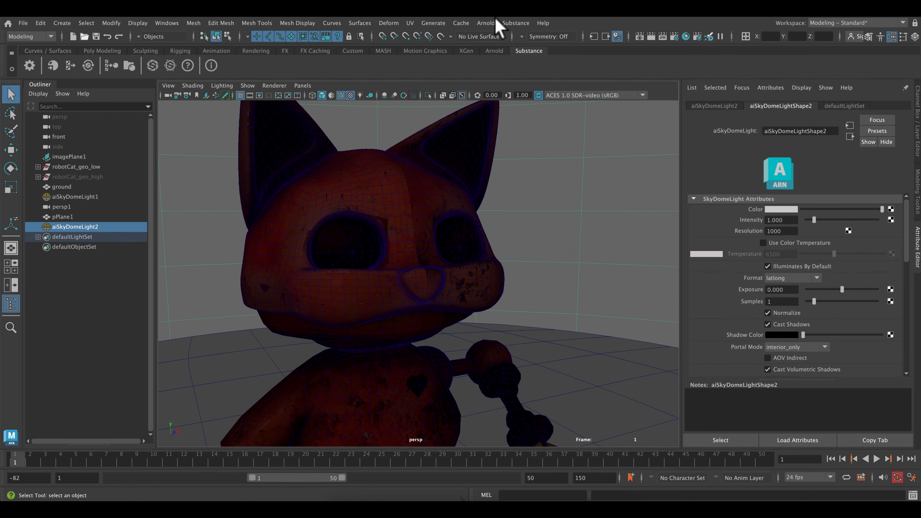
pyautogui.click(522, 23)
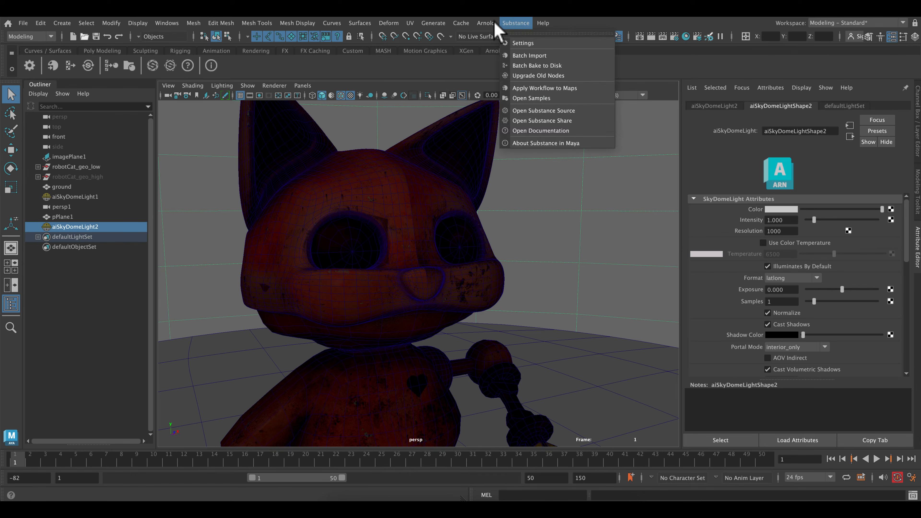
pyautogui.moveTo(486, 24)
pyautogui.click(544, 53)
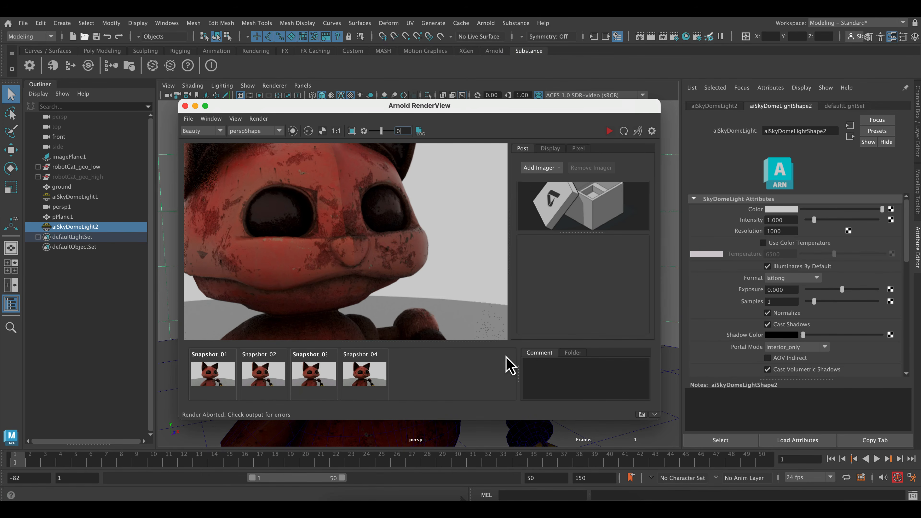
pyautogui.click(609, 131)
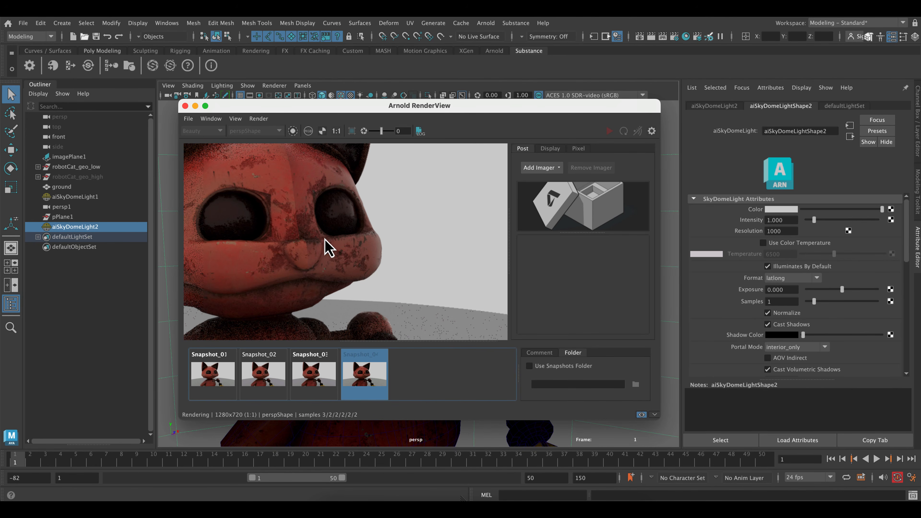
pyautogui.click(185, 106)
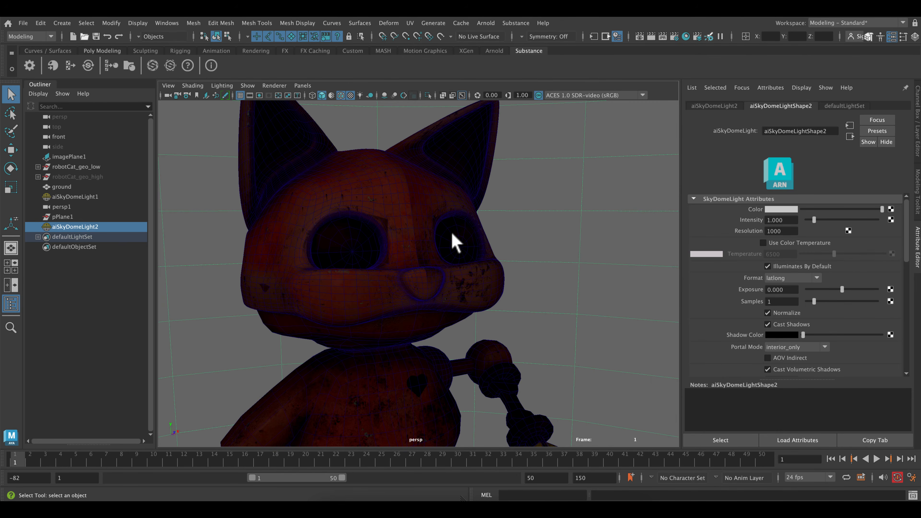
# Select the cat's top face mesh and open the bump2d node that connects the normal map to new_CatMaterial's Bump Mapping.
pyautogui.click(455, 242)
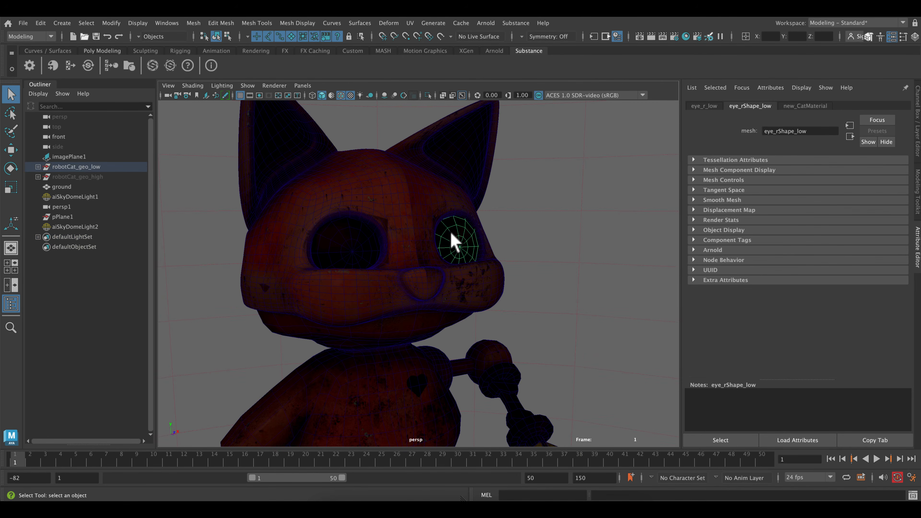
pyautogui.click(428, 214)
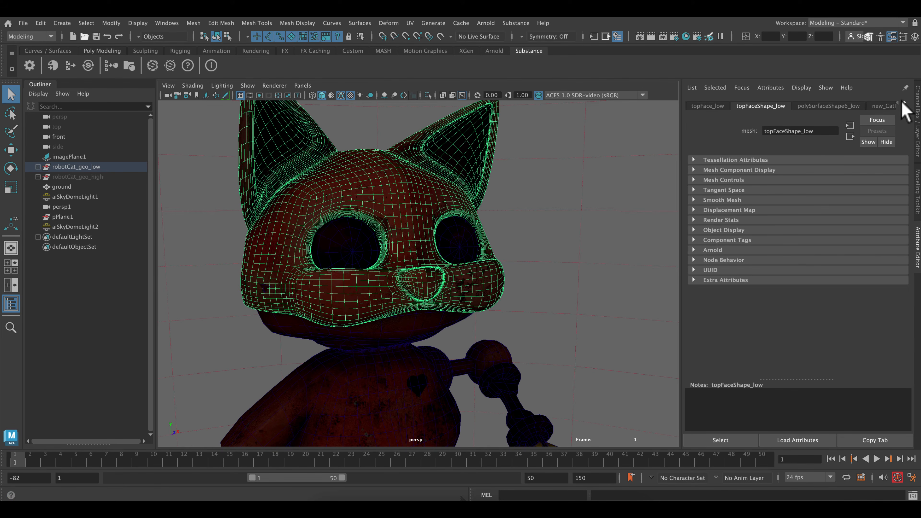
pyautogui.click(887, 106)
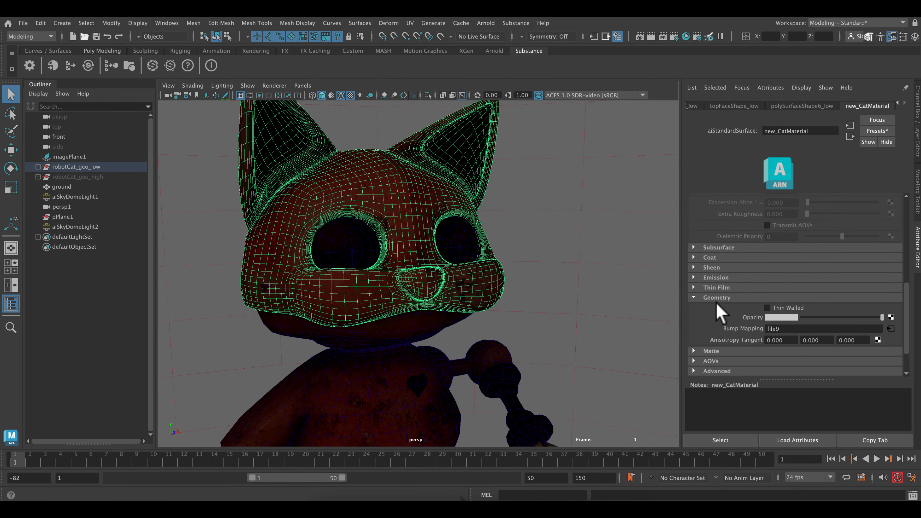
pyautogui.scroll(5, 710, 218)
pyautogui.scroll(2, 710, 226)
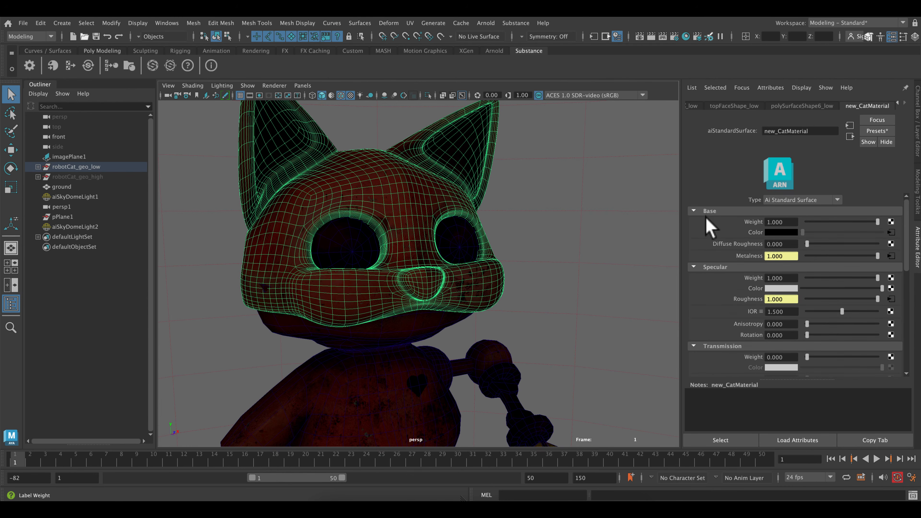
pyautogui.scroll(-7, 710, 232)
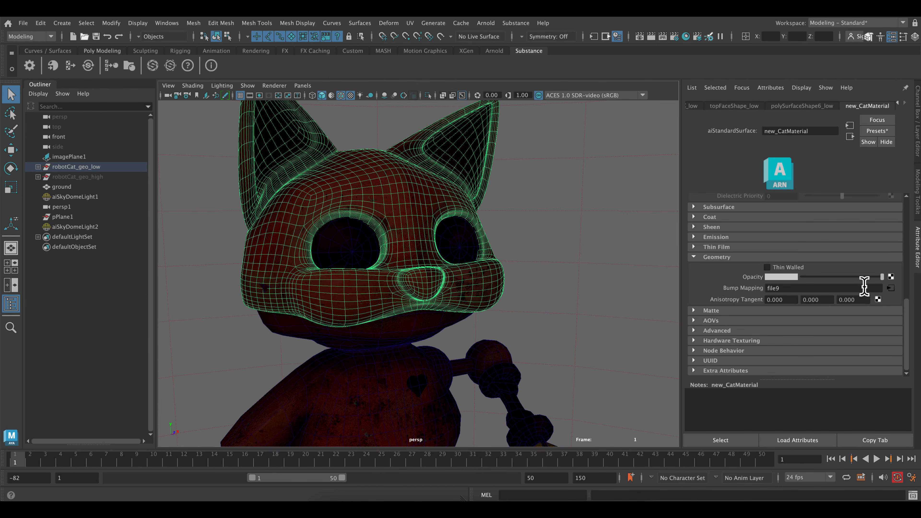
pyautogui.click(890, 287)
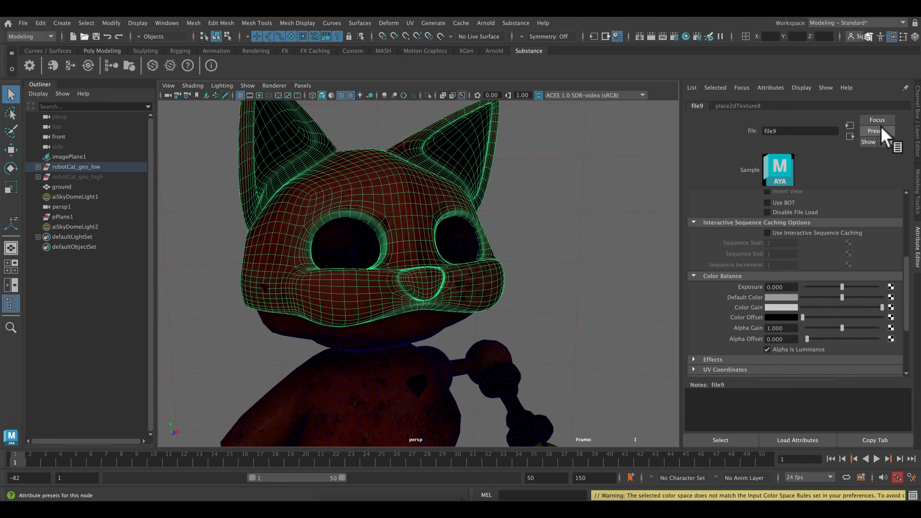
pyautogui.click(850, 137)
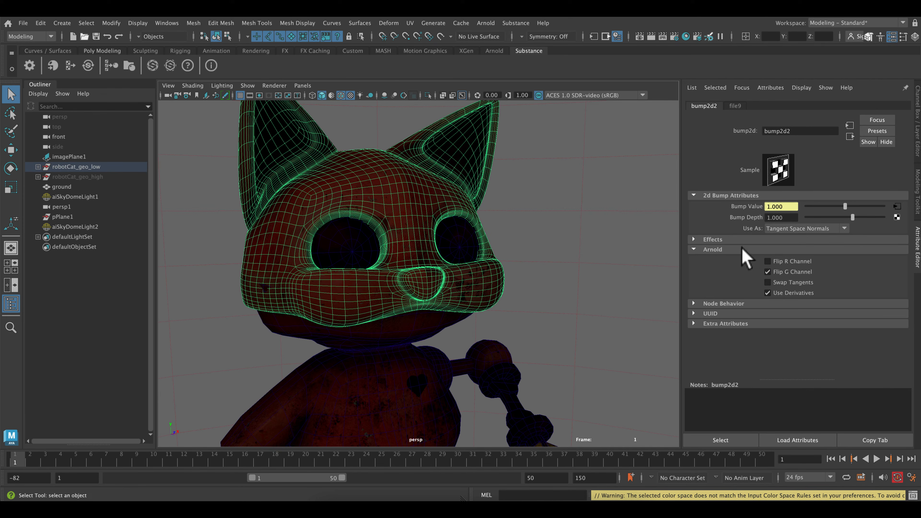
# Enable Flip R Channel alongside Flip G Channel in the bump node's Arnold settings and check the cat's face in a live Arnold render.
pyautogui.click(767, 261)
pyautogui.click(767, 272)
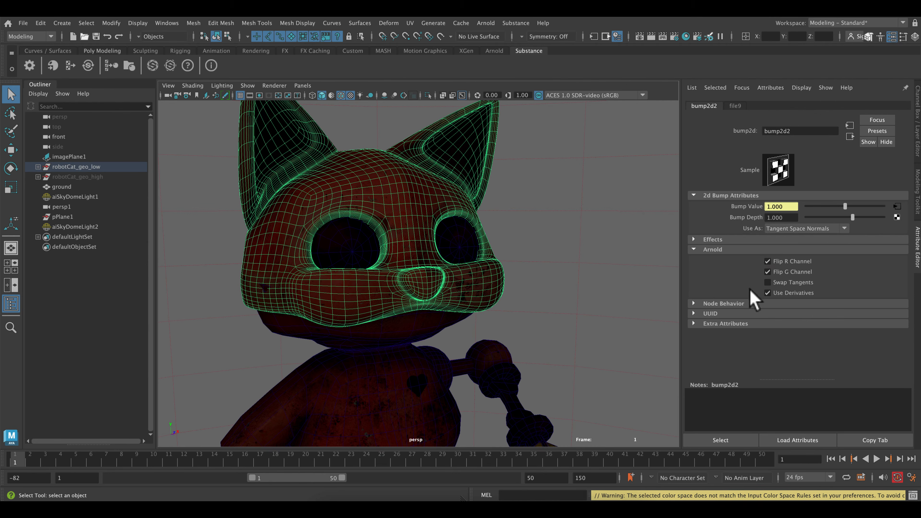
pyautogui.click(494, 25)
pyautogui.moveTo(505, 25)
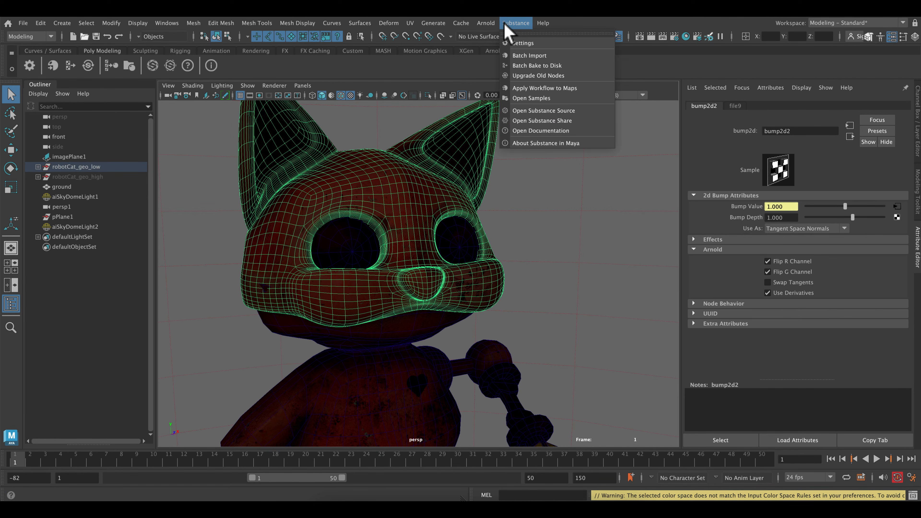
pyautogui.click(496, 54)
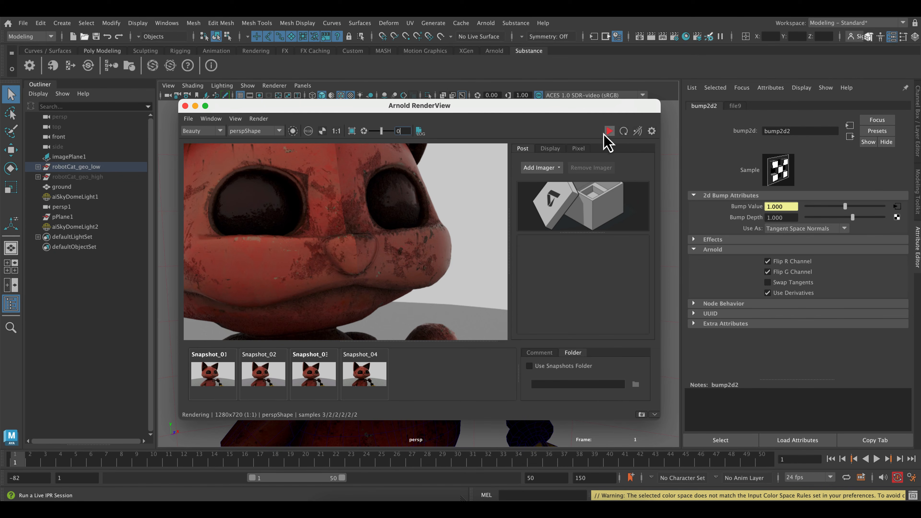
pyautogui.click(609, 130)
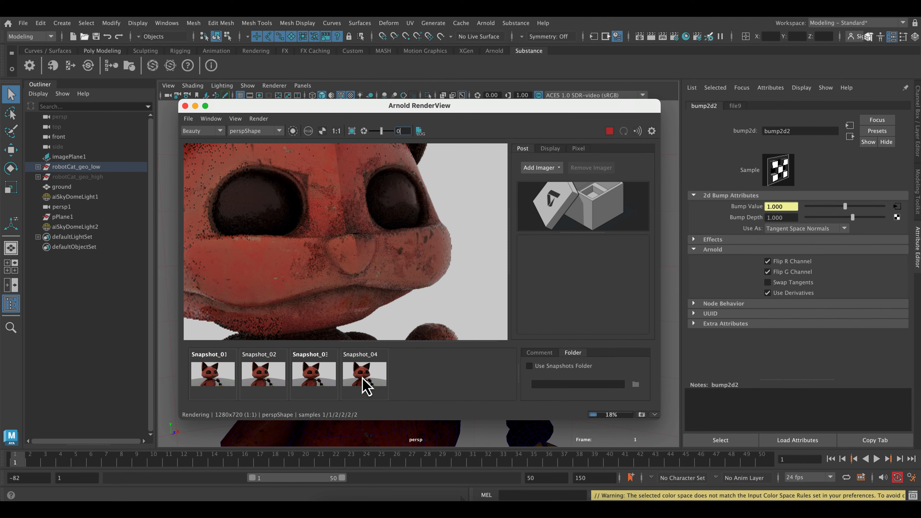
pyautogui.scroll(2, 425, 272)
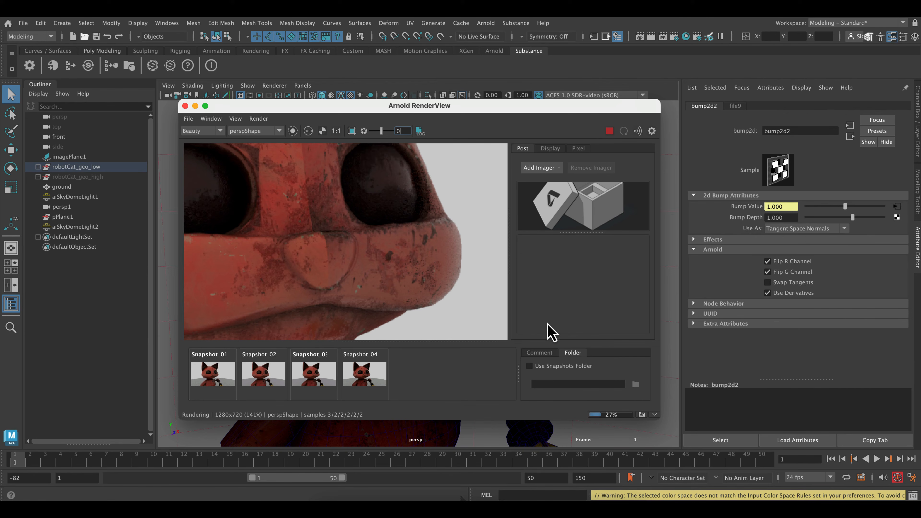
# Turn off Flip R Channel on the bump node, keeping Flip G Channel on, and close the Arnold RenderView.
pyautogui.click(767, 261)
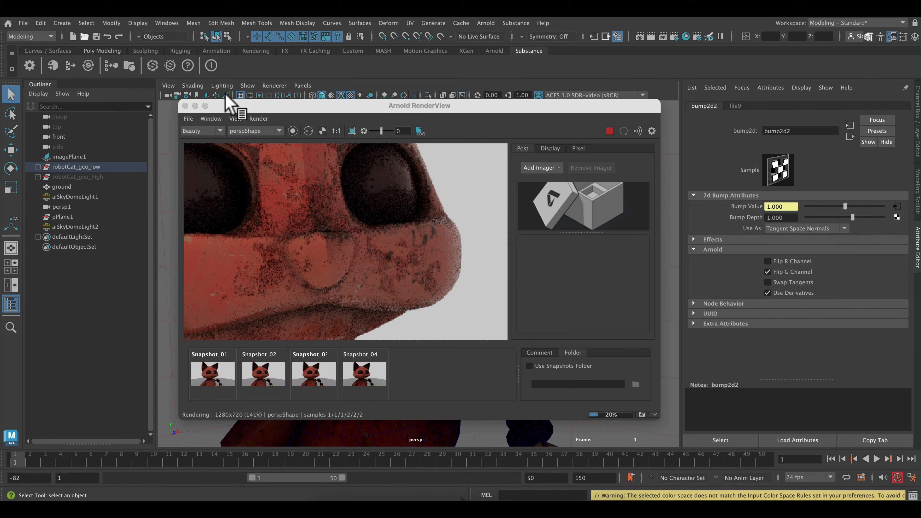
pyautogui.click(185, 106)
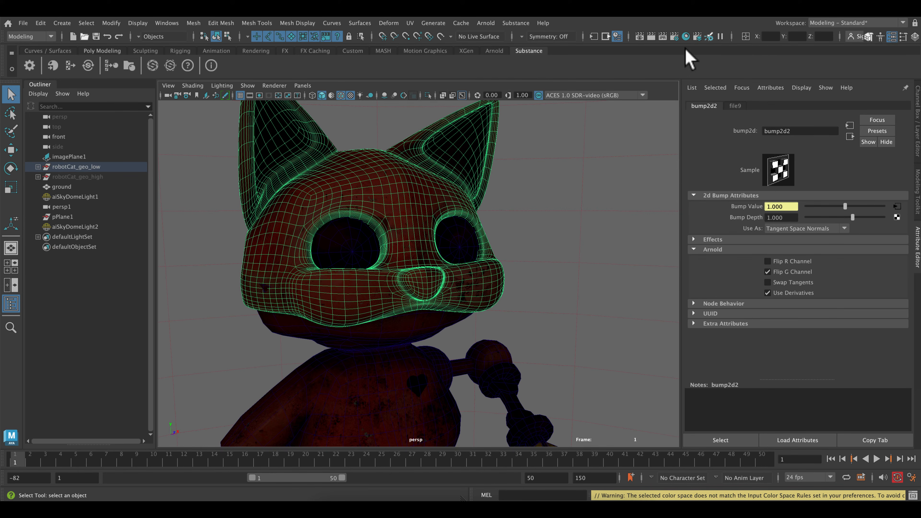
pyautogui.click(695, 8)
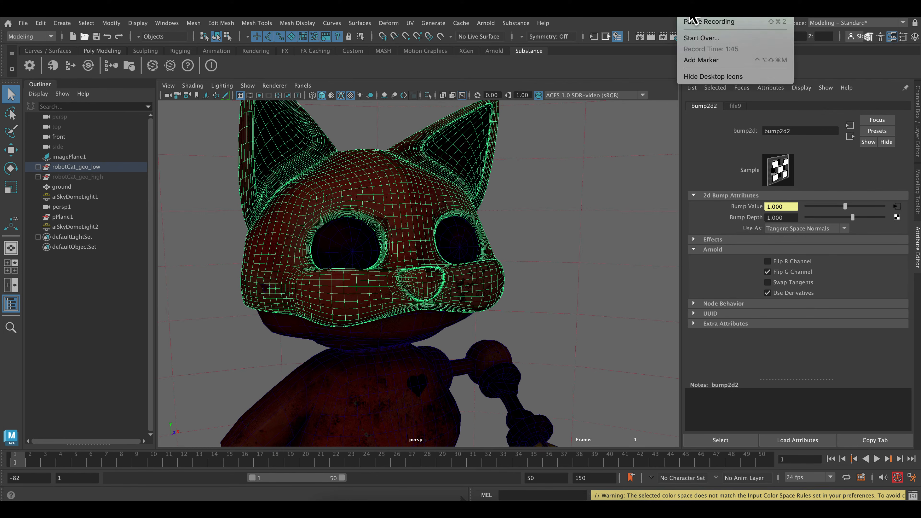